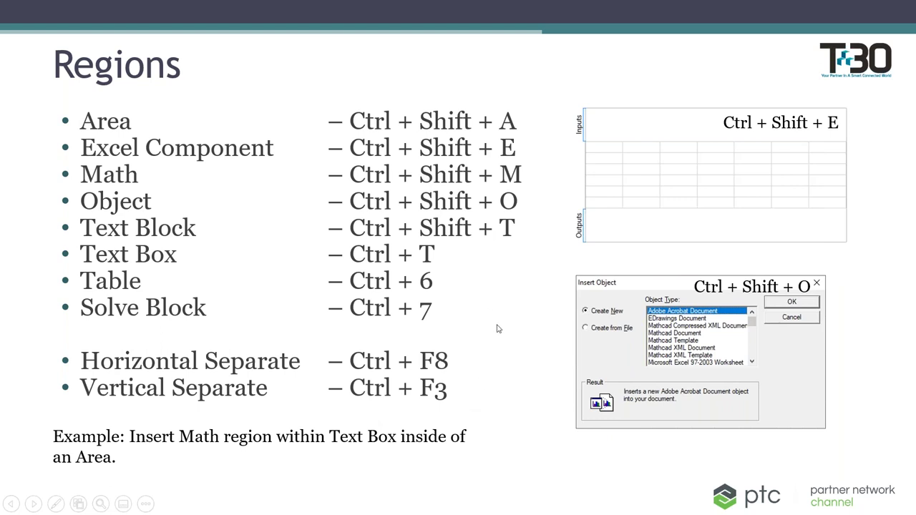
Step: Switch to the blank shortcut sheet in Mathcad Prime and select the empty area under the Regions heading
key("alt+Tab")
key("alt+Tab")
key("alt+Tab")
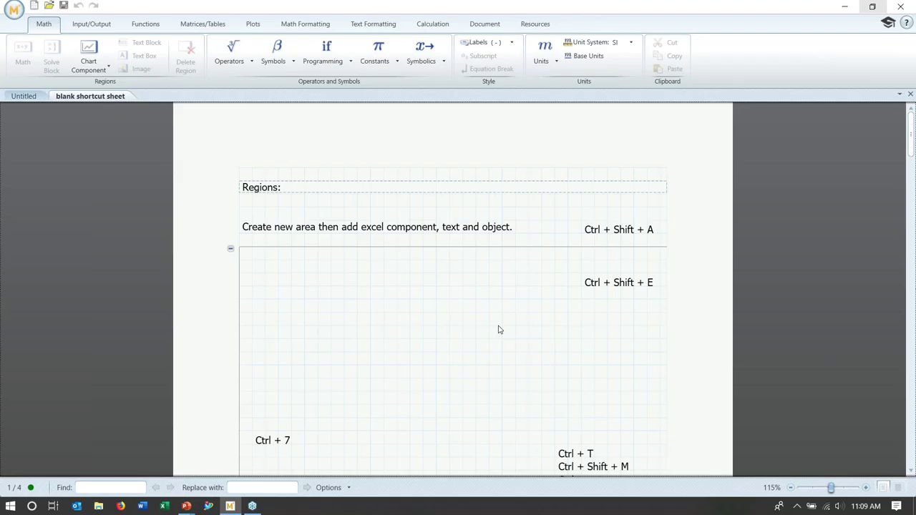
scroll(508, 227, "down", 2)
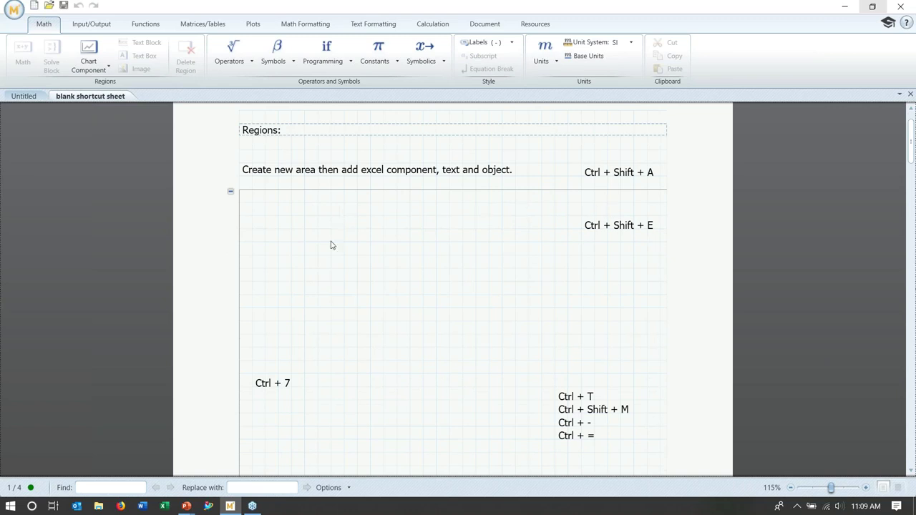
scroll(519, 210, "down", 3)
scroll(546, 231, "up", 3)
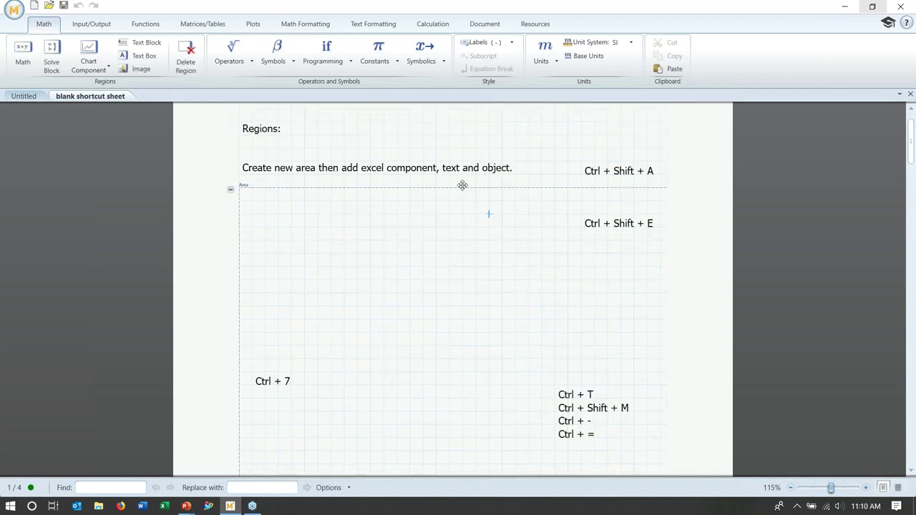
left_click(462, 185)
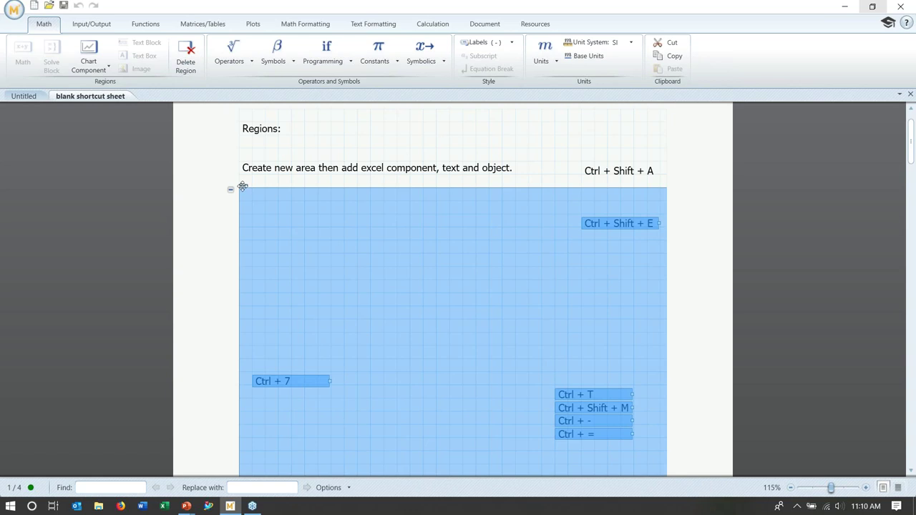
left_click(588, 171)
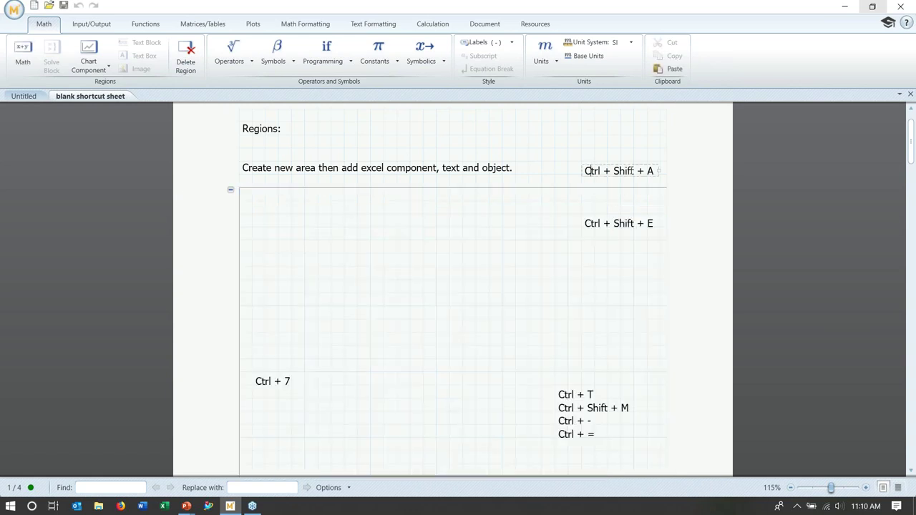
Step: Collapse the area under the Regions instructions and expand it again
scroll(490, 192, "down", 3)
left_click(489, 184)
scroll(334, 209, "up", 2)
left_click(229, 163)
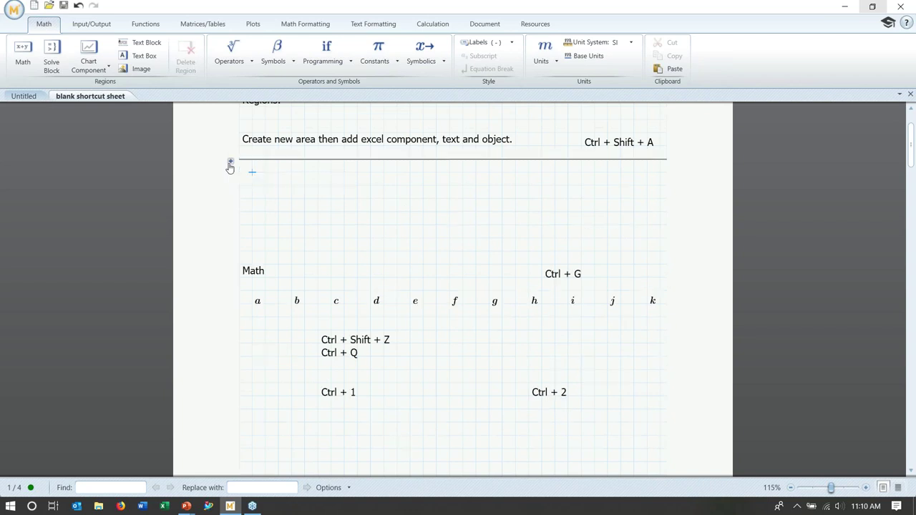
left_click(230, 163)
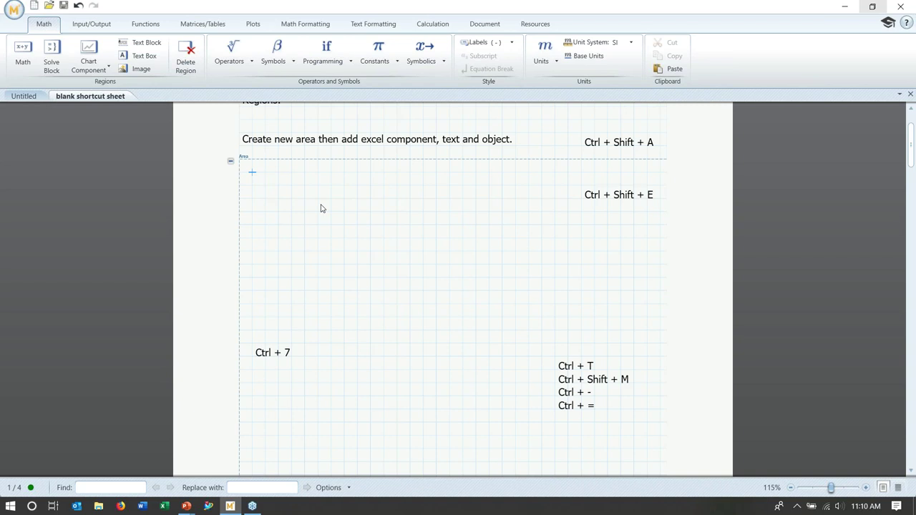
Step: Insert an Excel component at the start of the area and a solve block below the "Ctrl + 7" label
key("ctrl+shift+e")
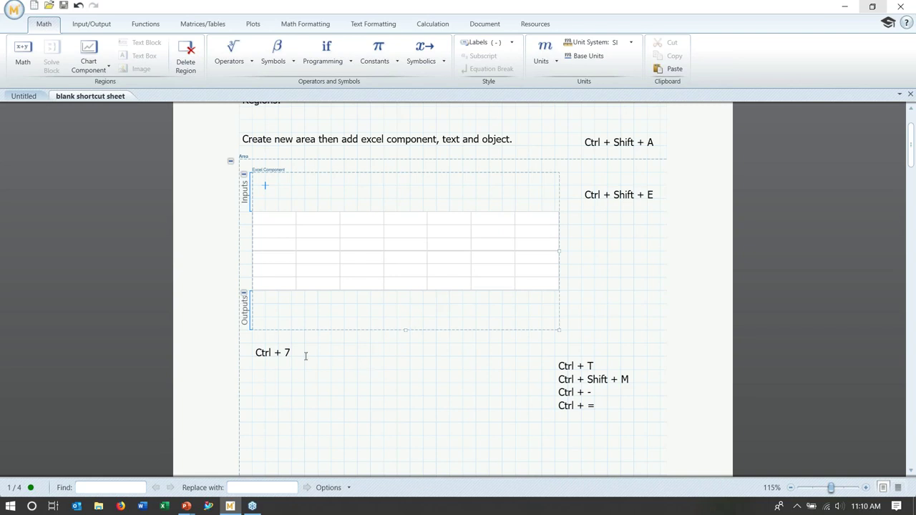
left_click(254, 370)
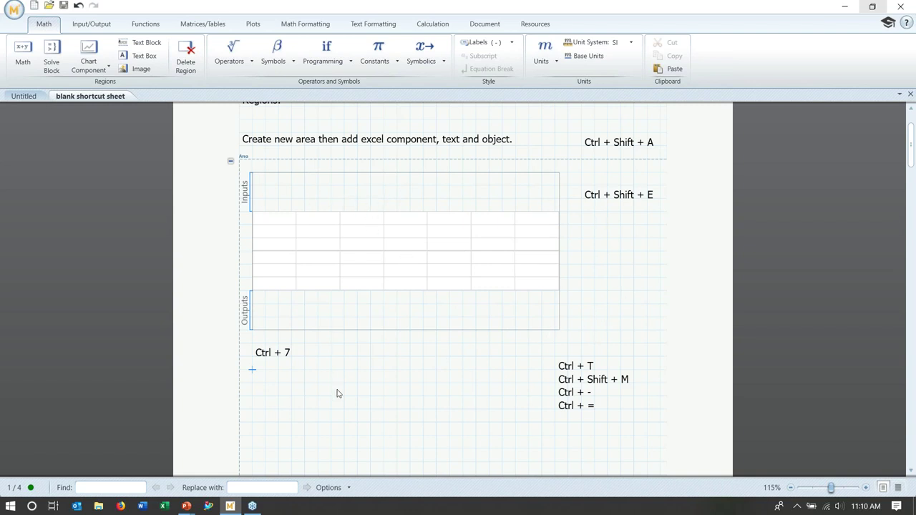
key("ctrl+7")
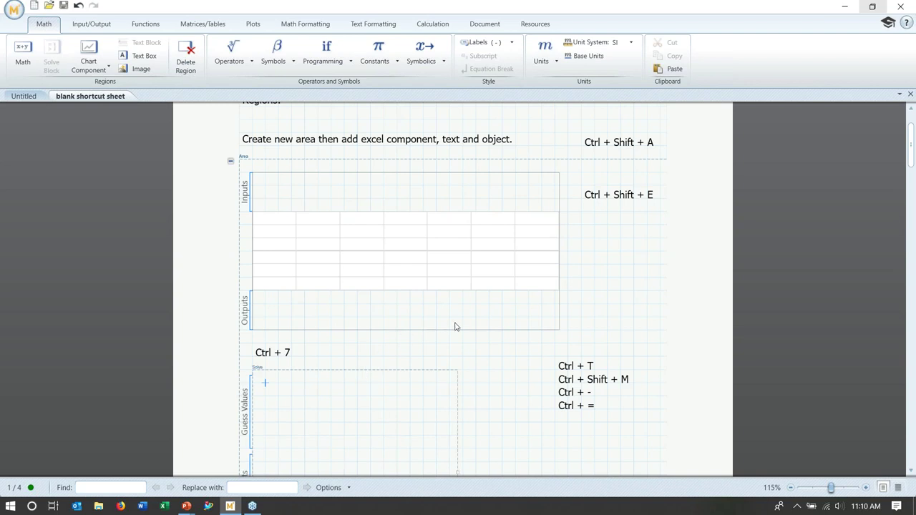
scroll(473, 326, "down", 3)
scroll(474, 326, "down", 1)
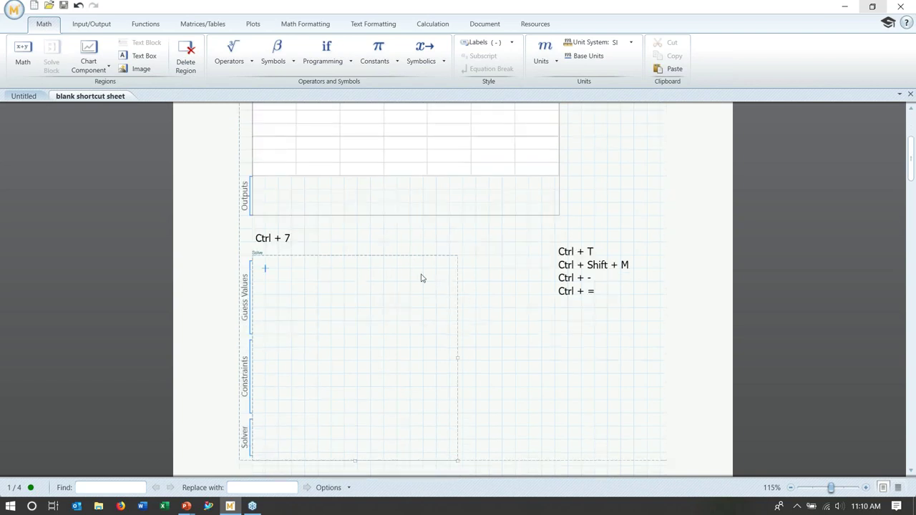
Step: Add a text box beside the solve block reading "The equation is"
left_click(489, 307)
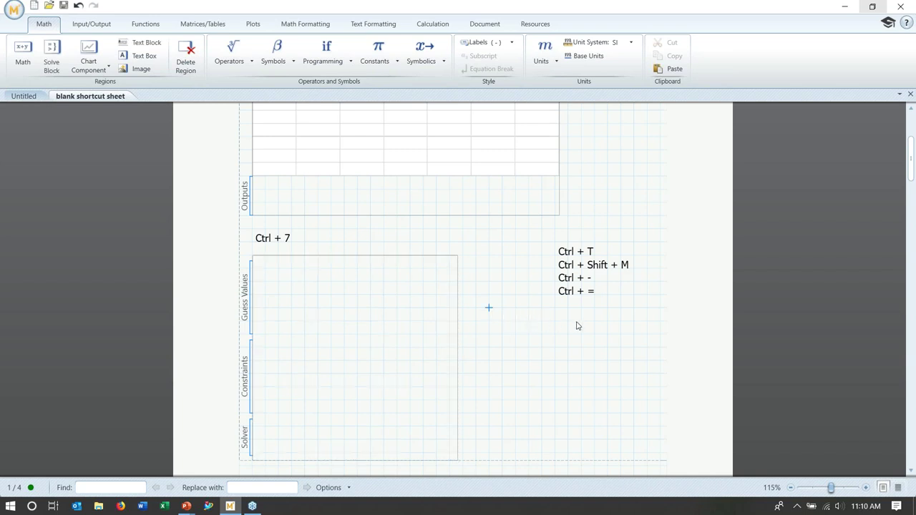
key("ctrl+t")
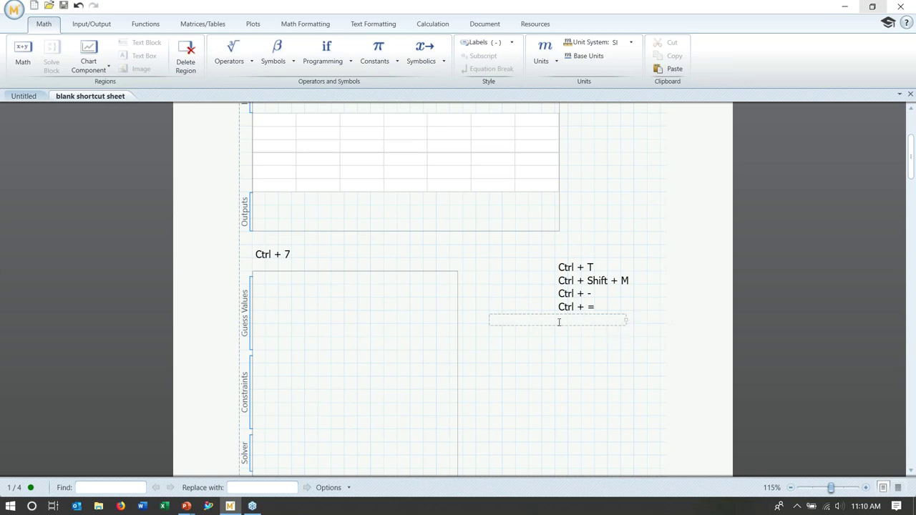
left_click(594, 331)
type("The a")
key("BackSpace")
type("equation is")
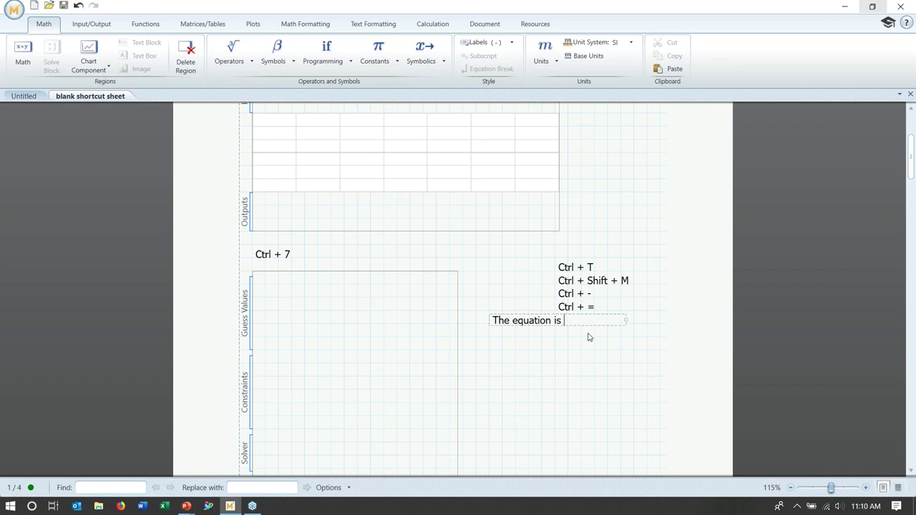
Step: Insert a math region at the end of the text box containing x² + y₂³ = 19, with the 2 on y as a subscript
key("ctrl+shift+m")
scroll(588, 338, "up", 1)
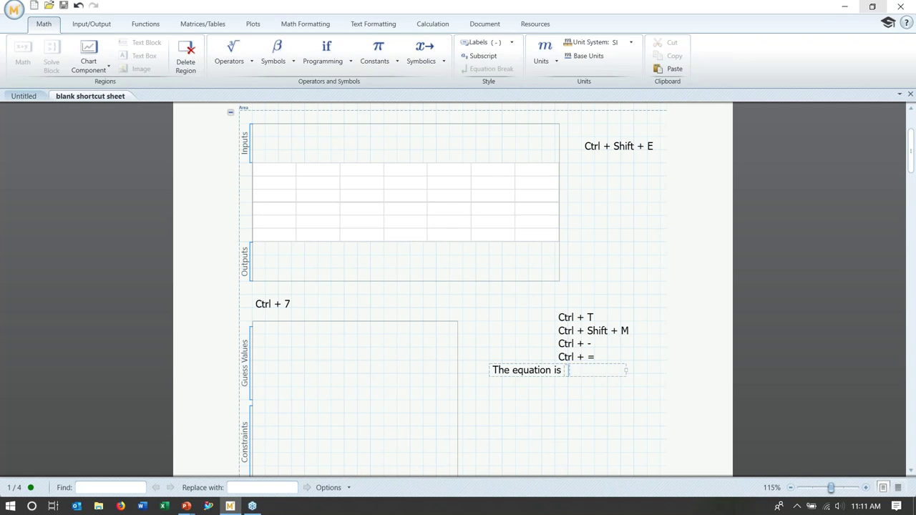
type("x^2")
type("+y")
key("ctrl+minus")
type("2")
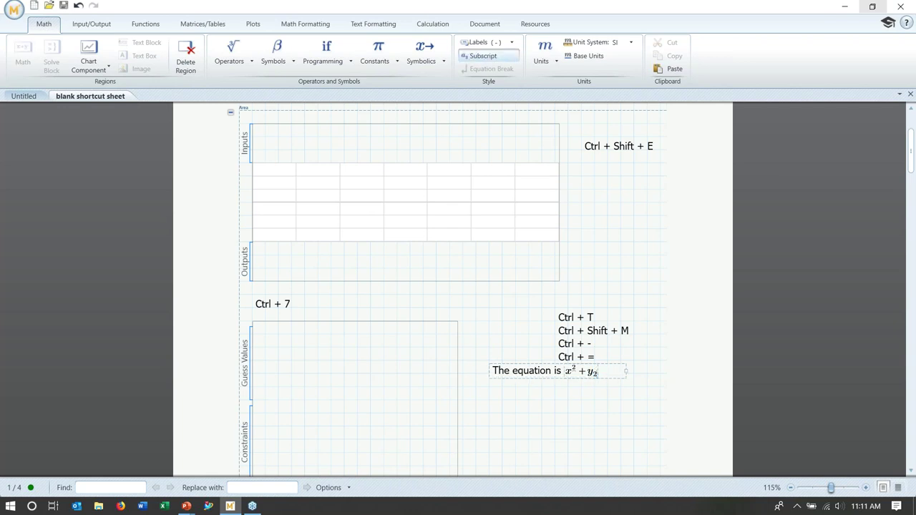
key("ctrl+minus")
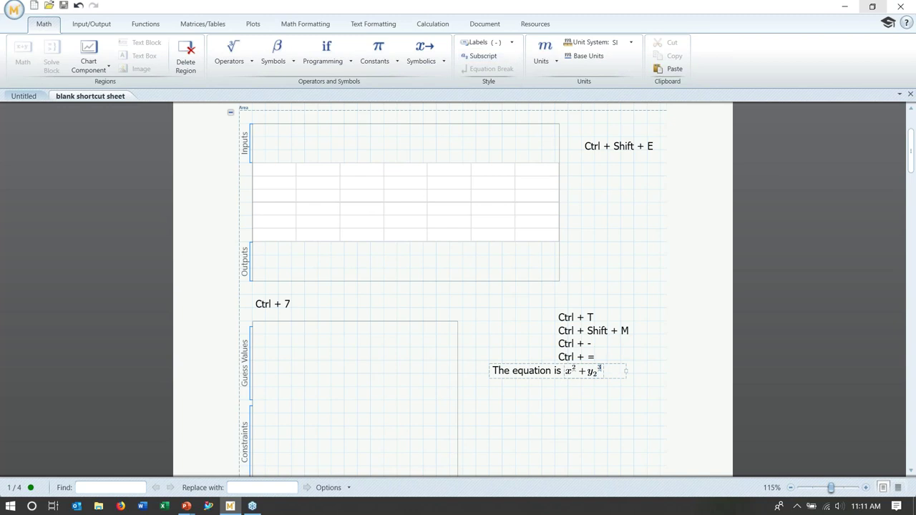
type("=19")
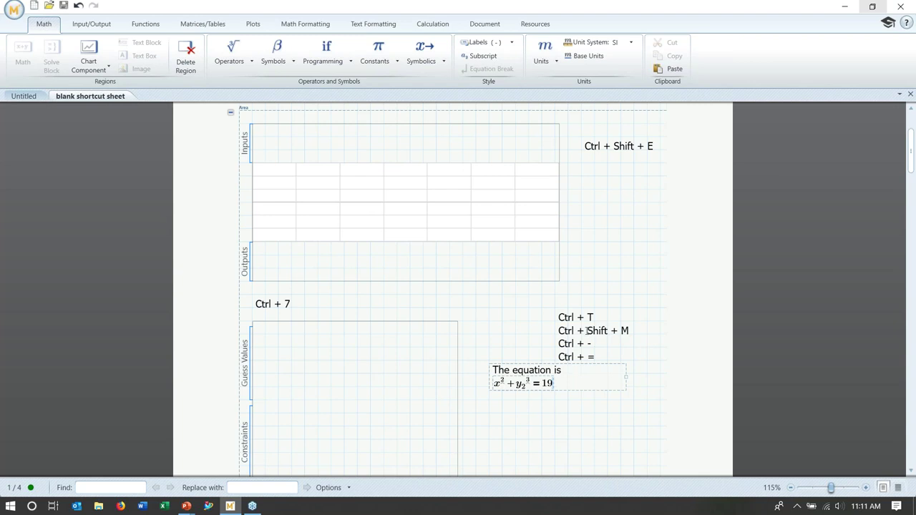
Step: Place the cursor in the subscript of y and expand the selection to the whole equation
left_click(523, 388)
double_click(523, 388)
left_click(523, 390)
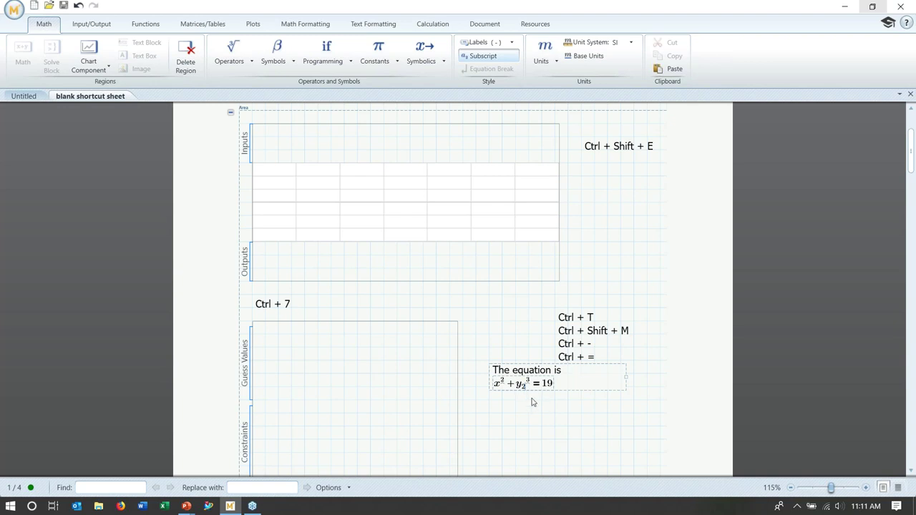
key("space")
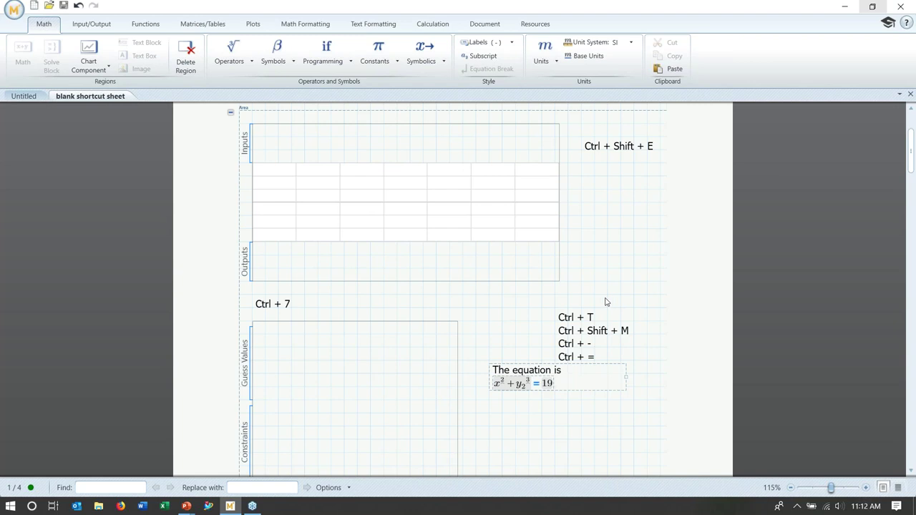
Step: Review the worksheet's regions, consult the Regions slide in the presentation, and return to the Mathcad worksheet
scroll(604, 301, "down", 10)
scroll(604, 305, "up", 13)
scroll(358, 353, "down", 2)
scroll(478, 390, "down", 1)
scroll(478, 390, "down", 2)
key("alt+Tab")
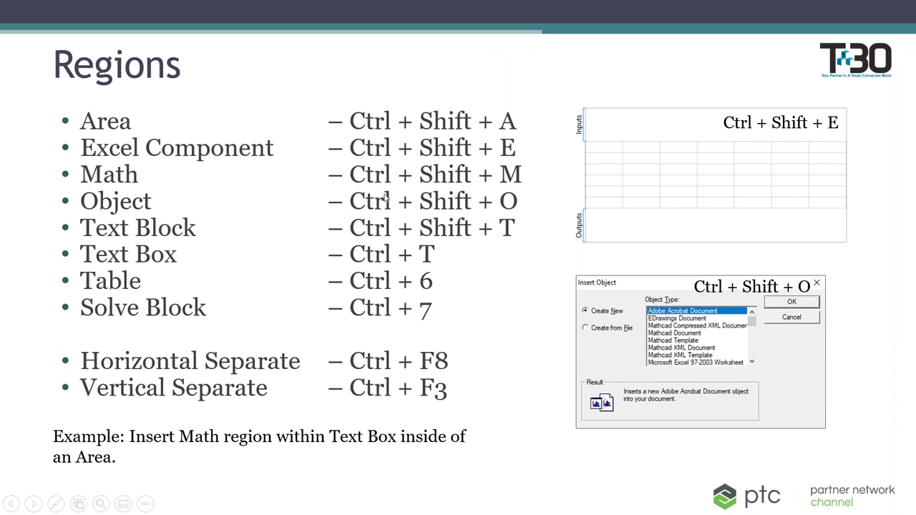
key("alt+Tab")
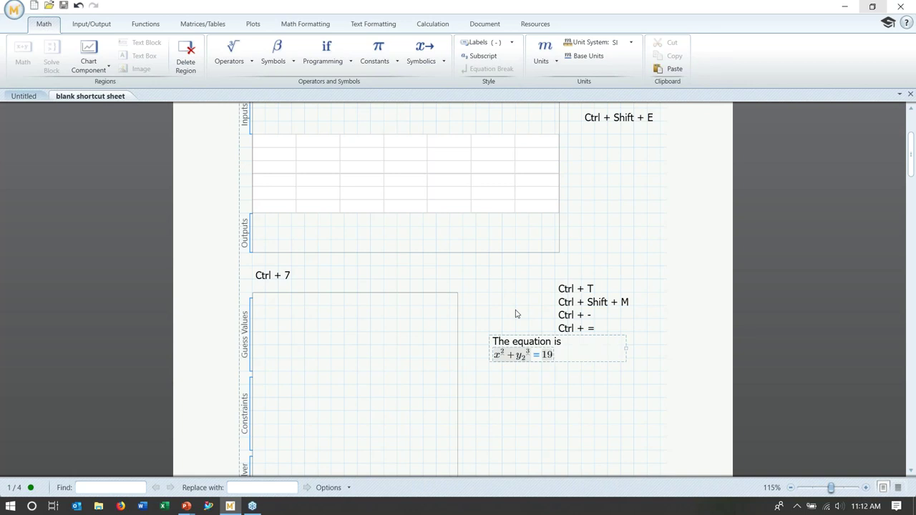
Step: Examine the Insert Object dialog's object types and its Create from File option, and leave without inserting anything
left_click(515, 309)
key("ctrl+shift+o")
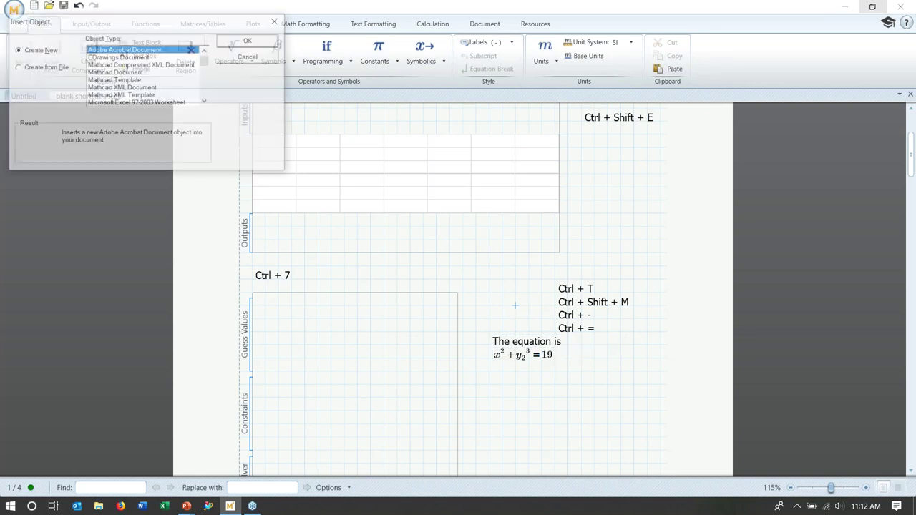
left_click_drag(143, 22, 353, 122)
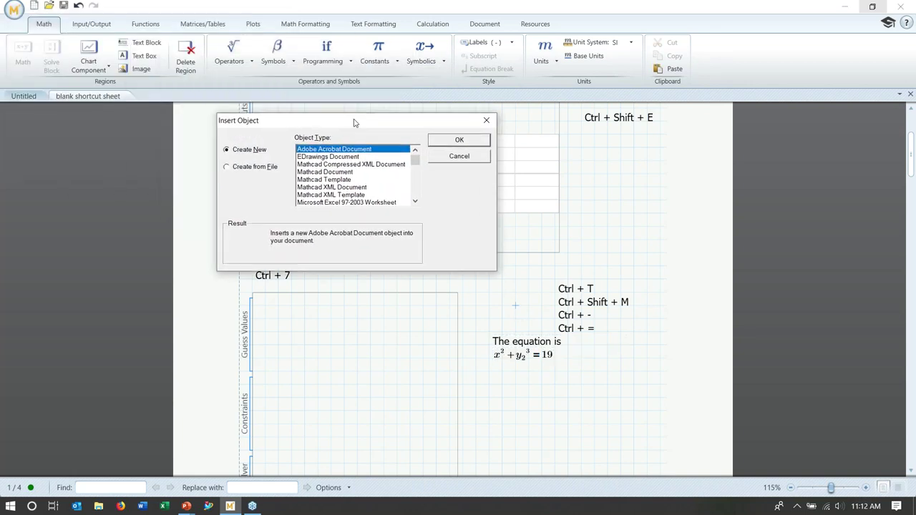
scroll(356, 175, "down", 3)
scroll(355, 175, "down", 3)
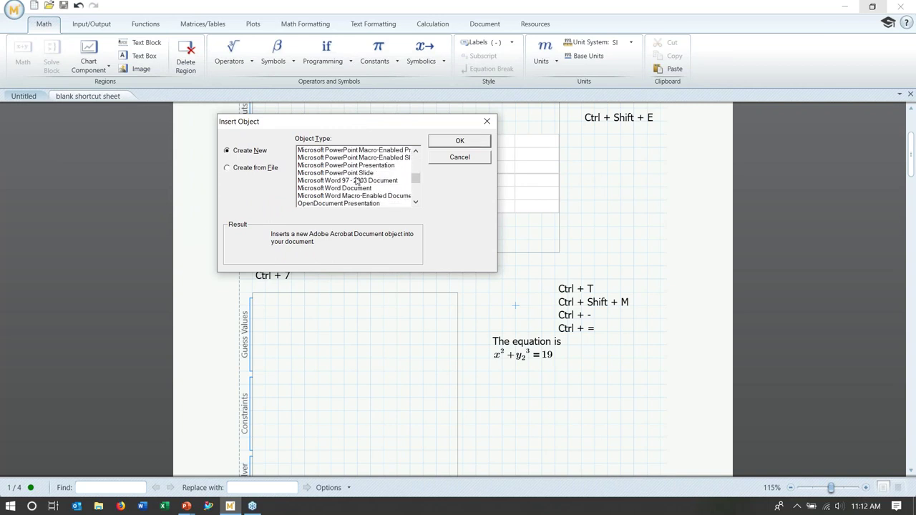
left_click(269, 170)
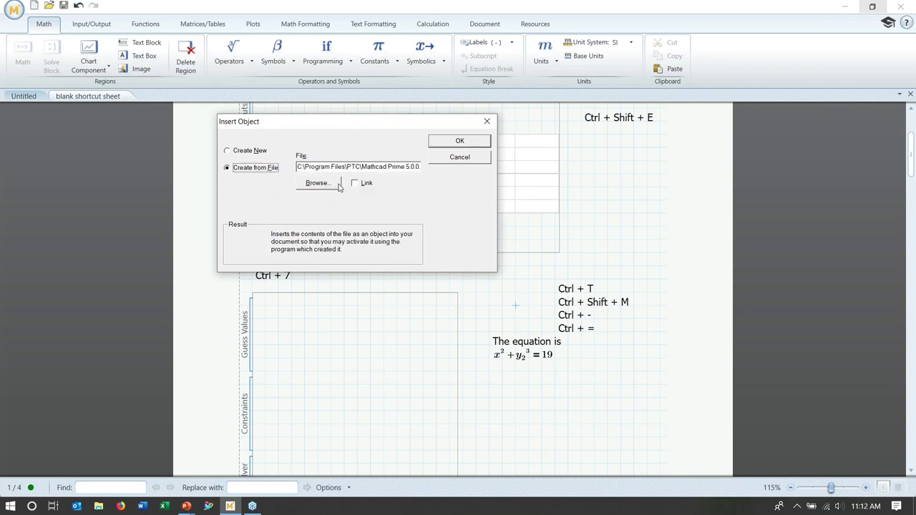
left_click(453, 163)
left_click(454, 163)
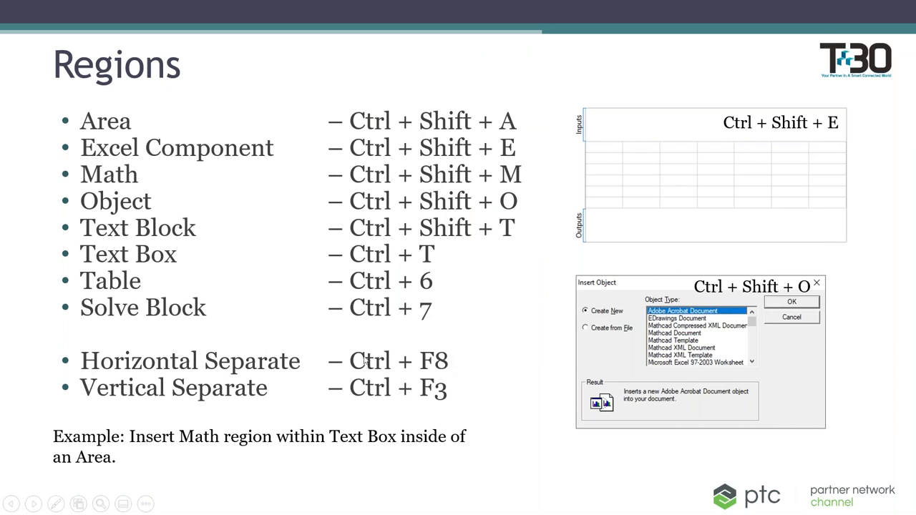
Step: Return to the worksheet, move the equation text box over the Excel component, and separate the two overlapping regions horizontally
key("alt+Tab")
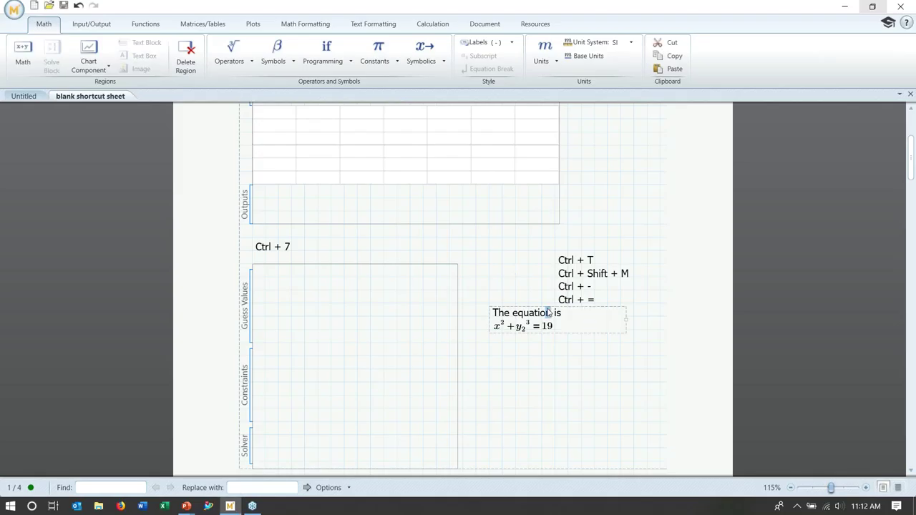
left_click_drag(534, 309, 495, 164)
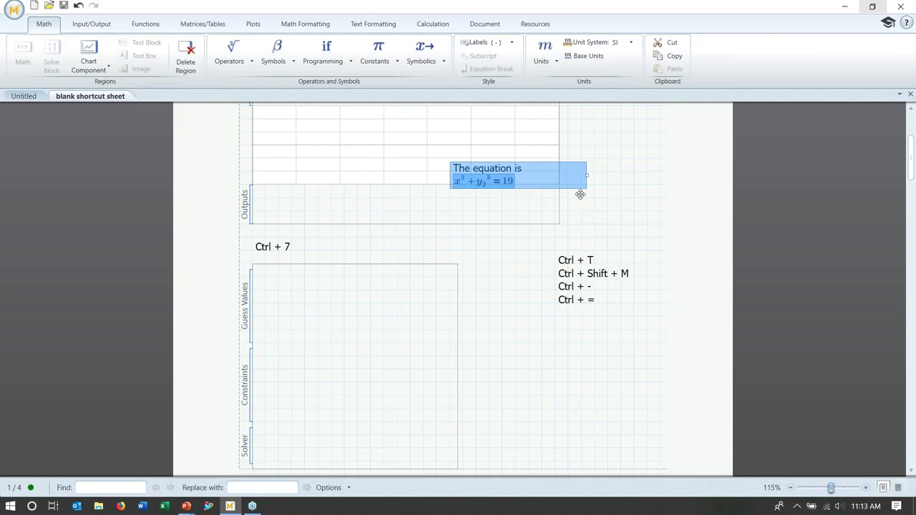
left_click(574, 185)
left_click(577, 161)
left_click(532, 219, "ctrl")
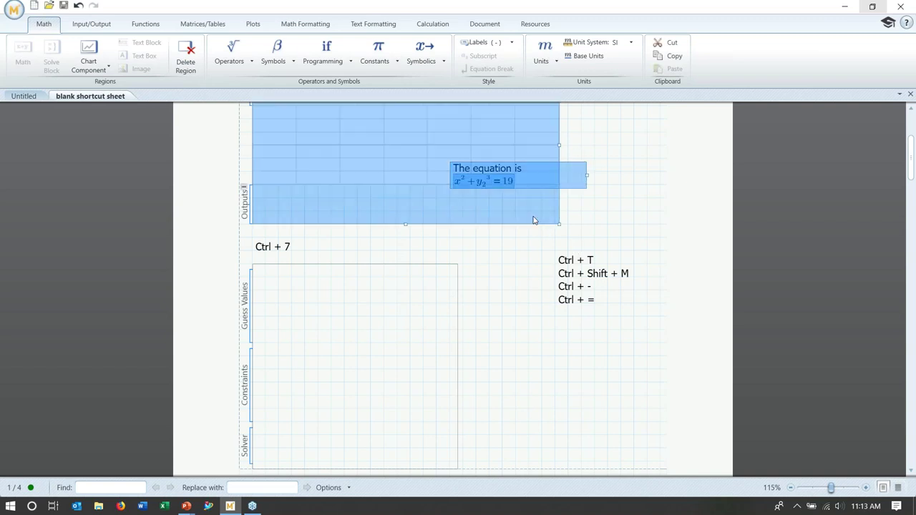
key("ctrl+shift+s")
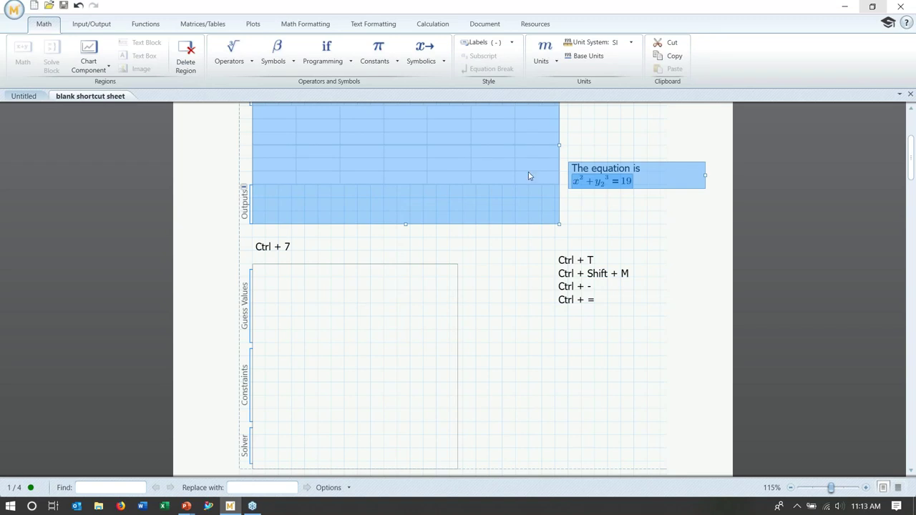
Step: Move the equation text box back so it overlaps the Excel component's outputs section
left_click(615, 215)
scroll(614, 212, "up", 1)
left_click_drag(613, 201, 507, 214)
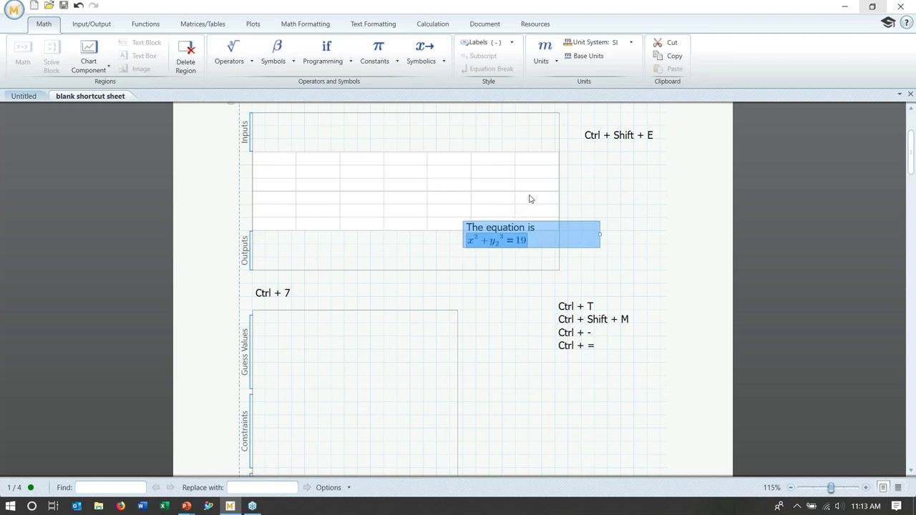
Step: Select the Excel component together with the overlapping equation text box and separate the two regions vertically
key("ctrl+a")
left_click(525, 268)
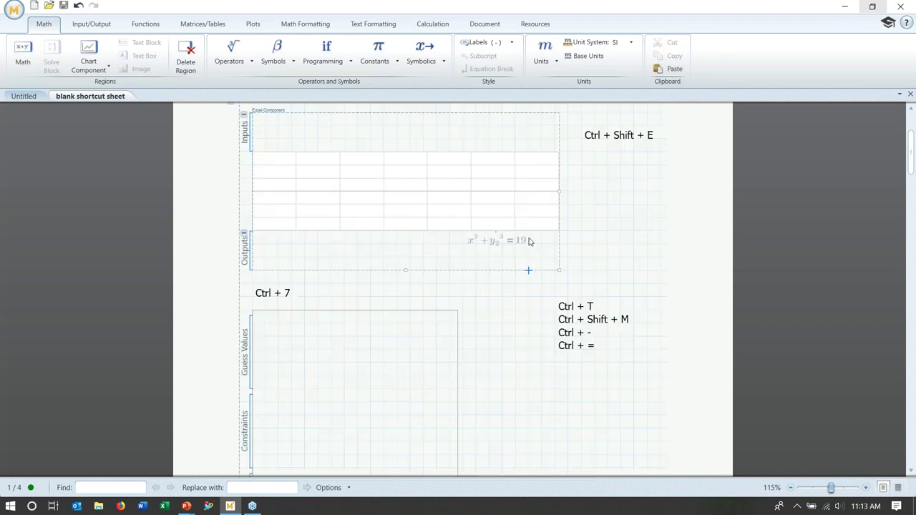
left_click(551, 241)
left_click(525, 244)
left_click(533, 245)
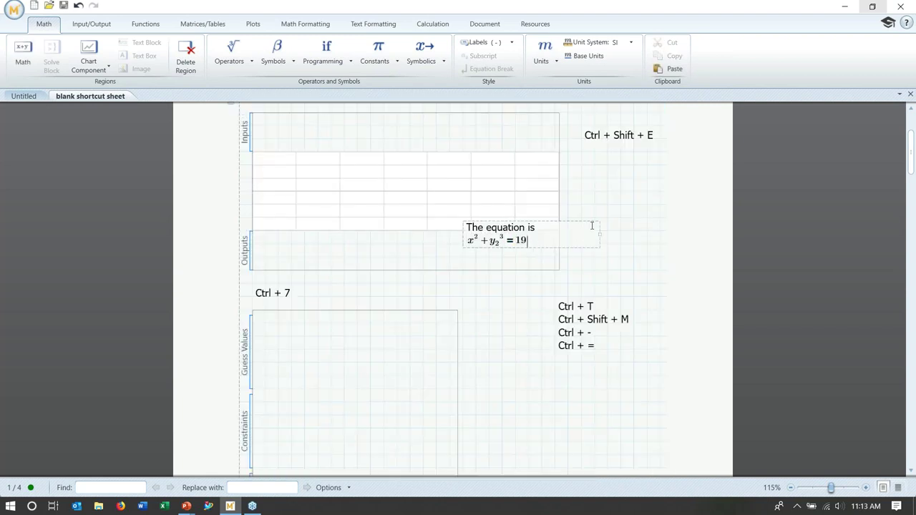
left_click_drag(588, 222, 546, 141)
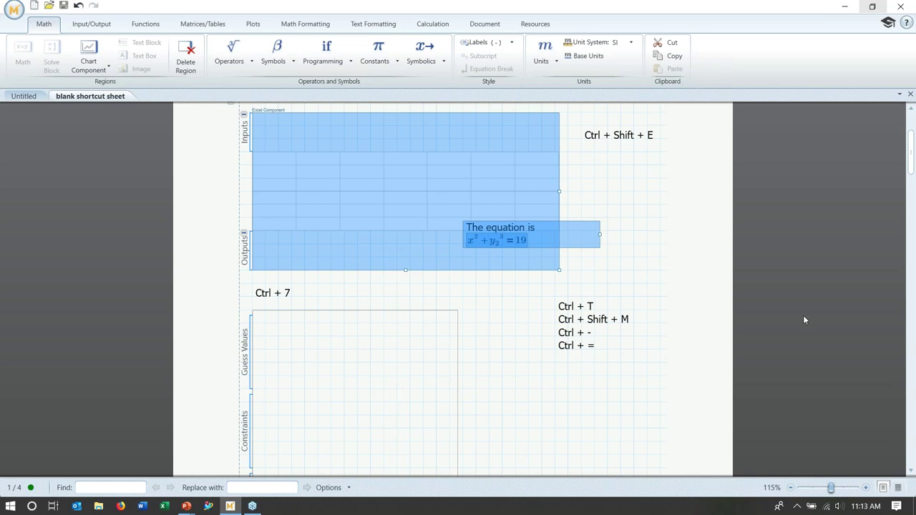
key("ctrl+shift+s")
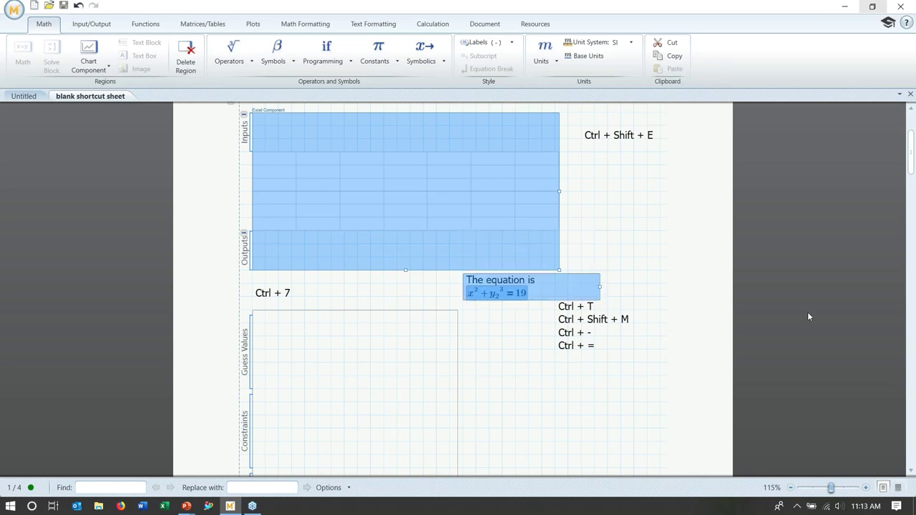
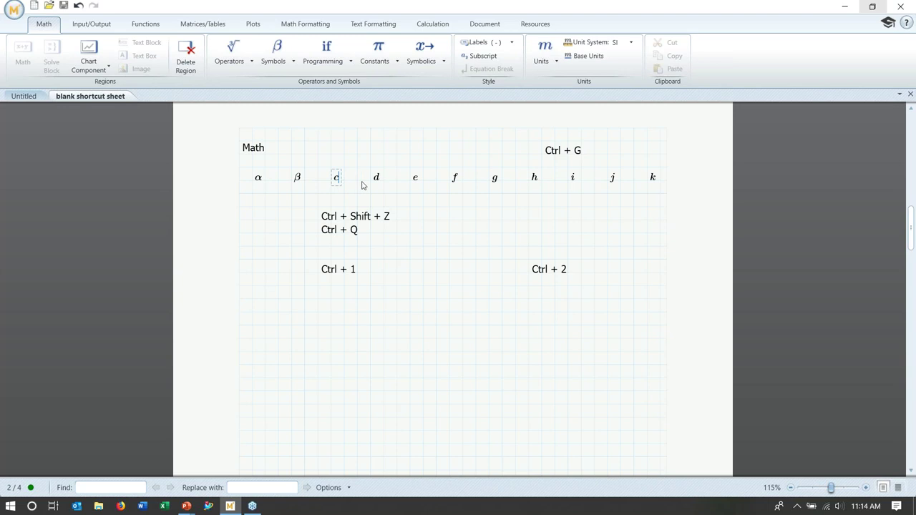
Step: Convert each letter from d through k in the Math row to its Greek equivalent
left_click(378, 179)
key("ctrl+g")
left_click(417, 180)
key("ctrl+g")
left_click(456, 179)
key("ctrl+g")
left_click(494, 180)
left_click(534, 179)
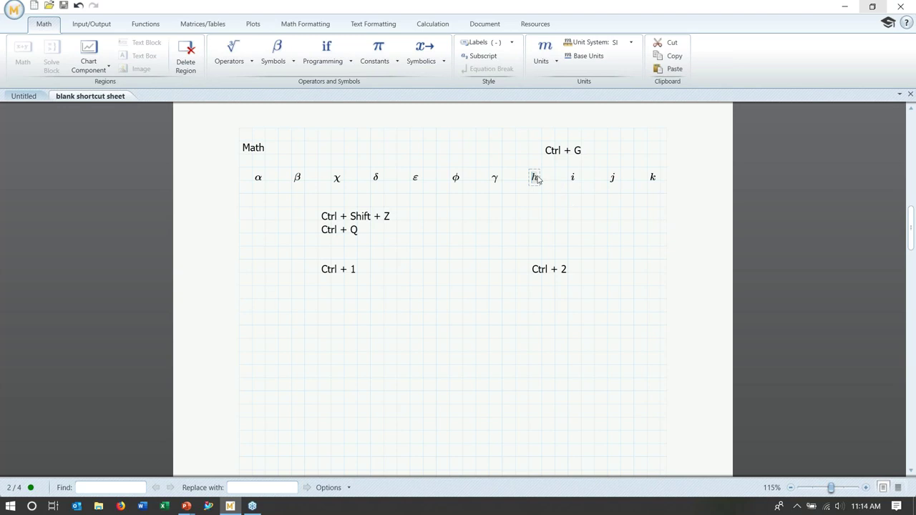
key("ctrl+g")
left_click(574, 179)
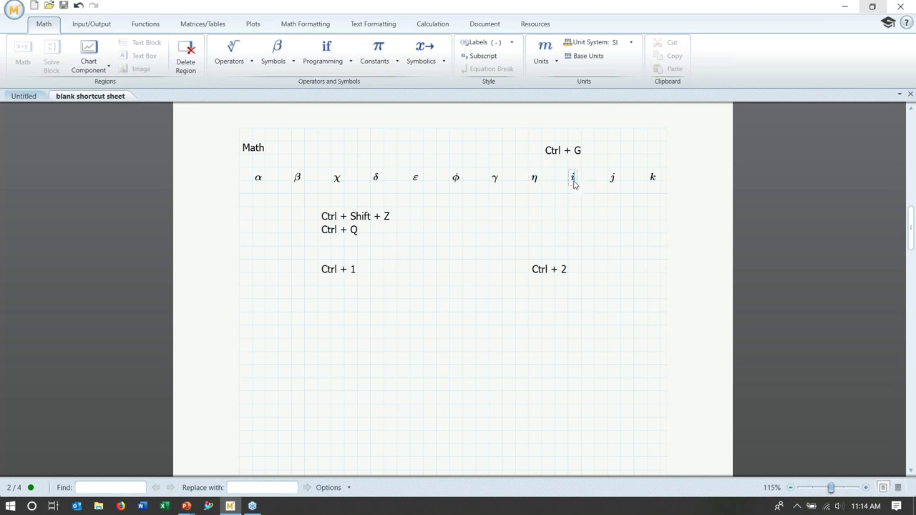
left_click(614, 181)
key("ctrl+g")
left_click(655, 179)
key("ctrl+g")
Step: Insert an infinity symbol below the Greek letters, try the Function and System labels on it, and clear the label
left_click(249, 227)
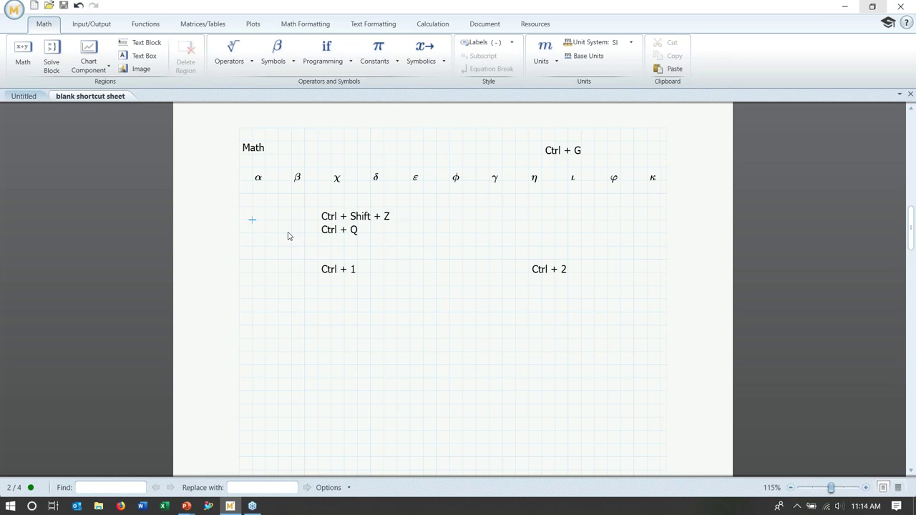
key("ctrl+shift+z")
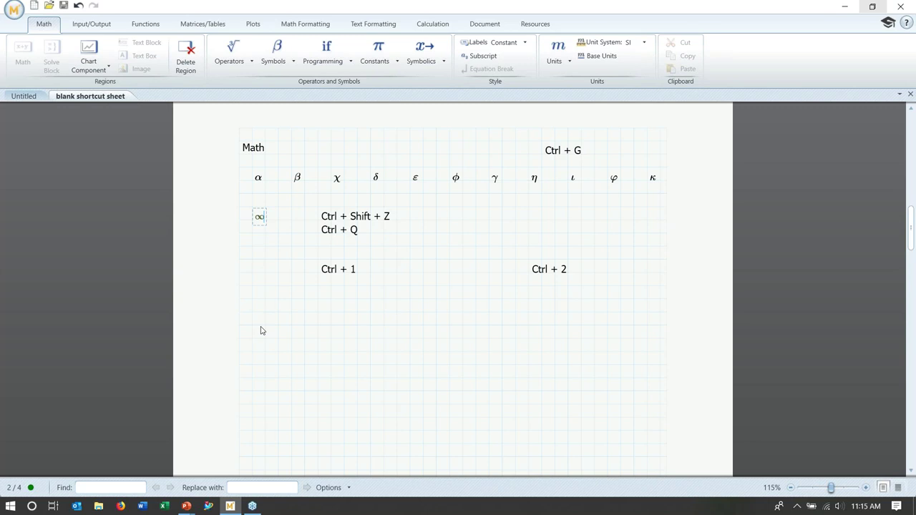
key("ctrl+shift+f")
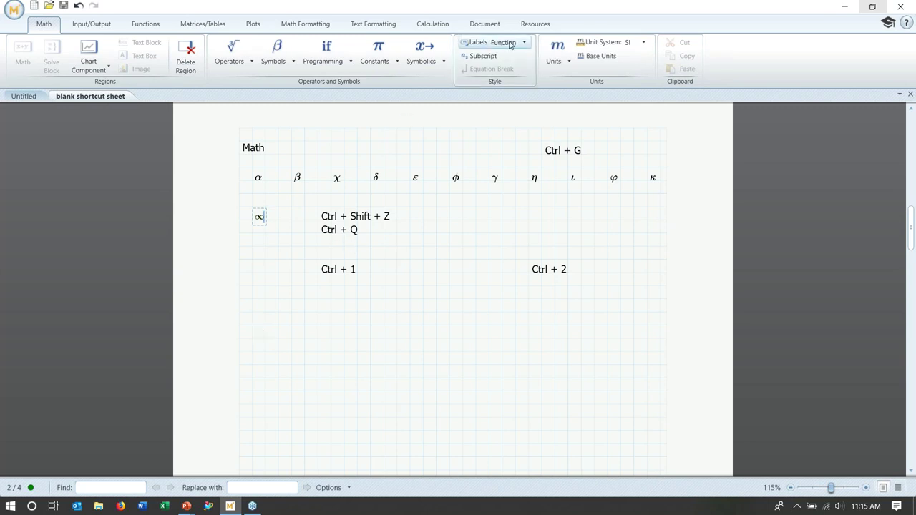
key("ctrl+shift+y")
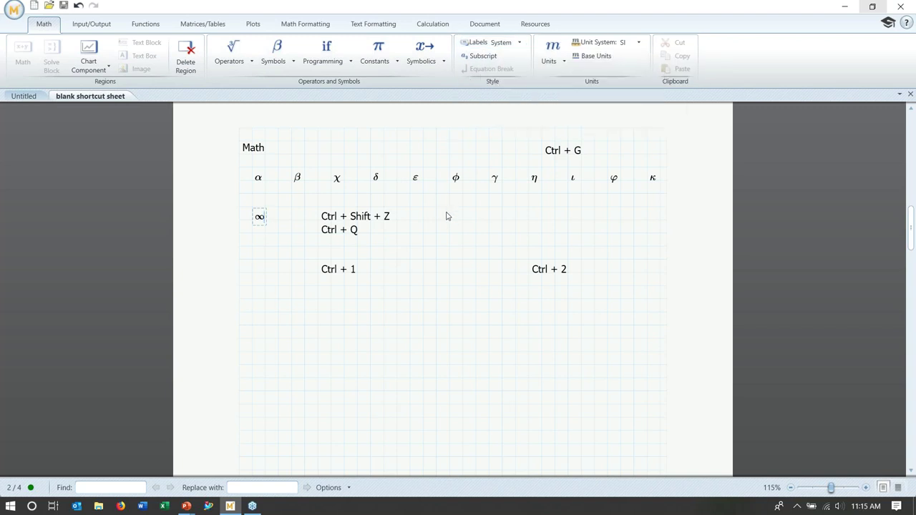
key("ctrl+q")
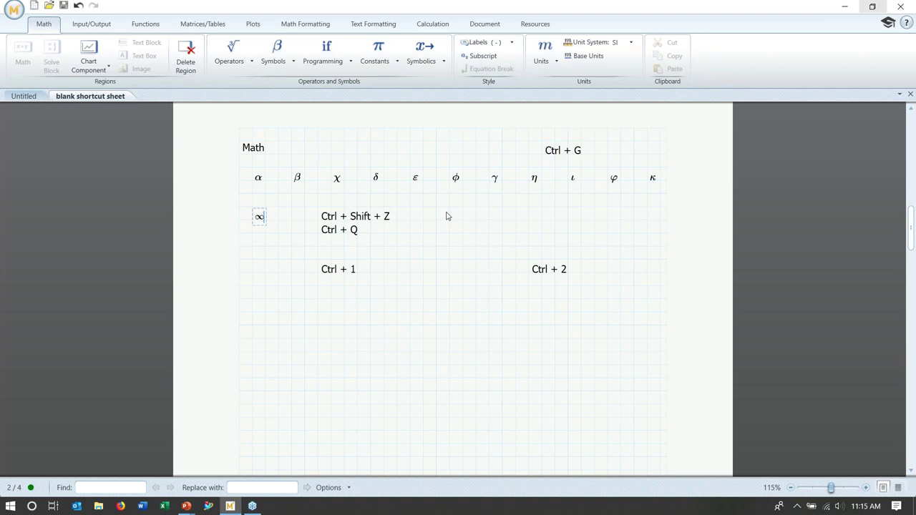
Step: Cycle the infinity symbol's label through Variable, Unit and Function, and finish with the Constant label
key("ctrl+shift+v")
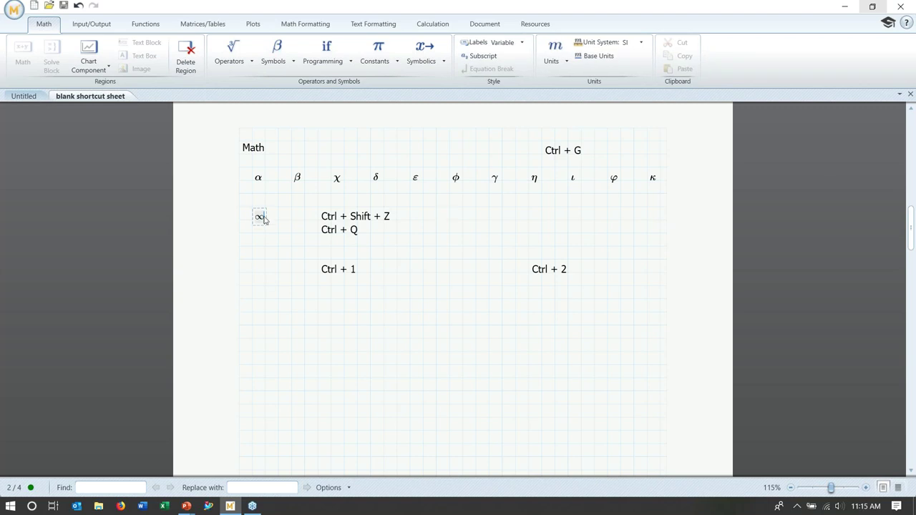
key("ctrl+shift+c")
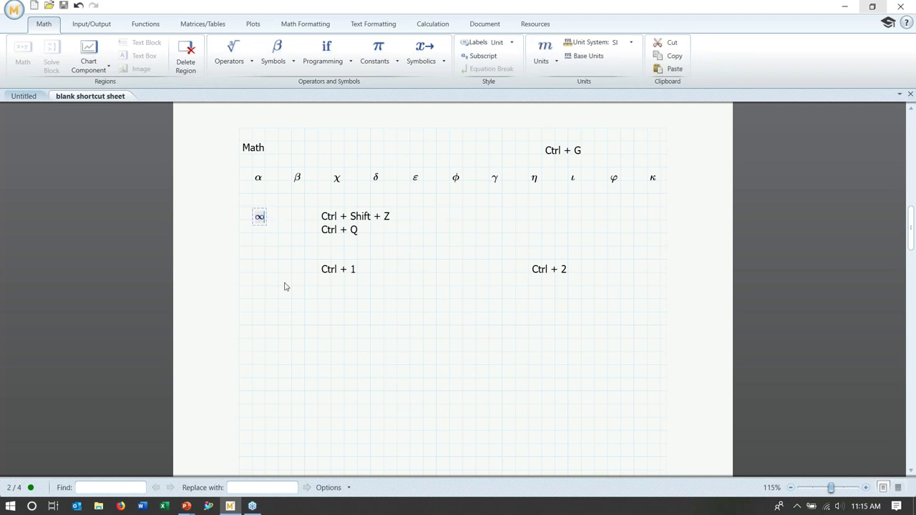
key("ctrl+shift+f")
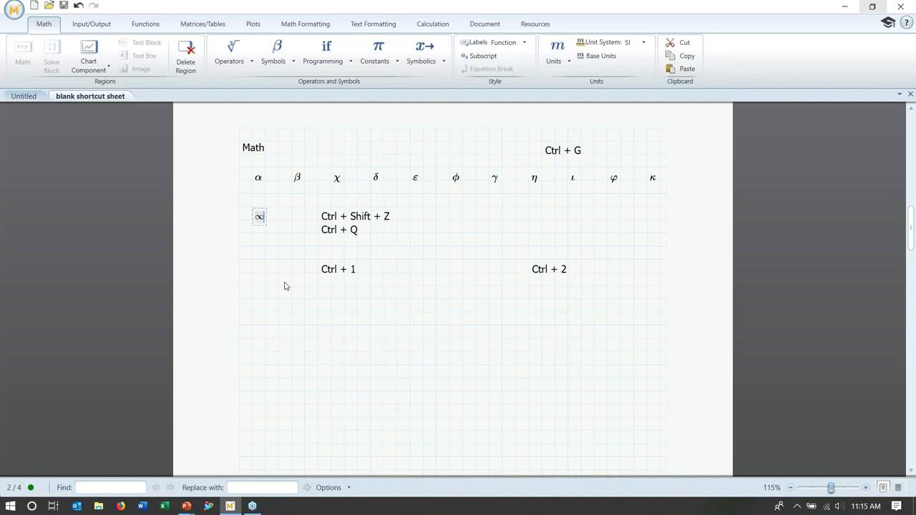
key("ctrl+shift+n")
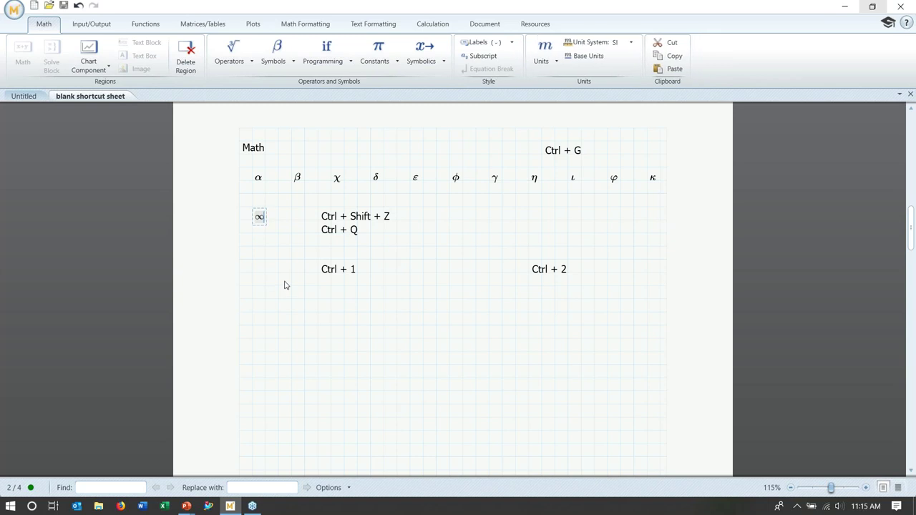
key("ctrl+shift+v")
key("ctrl+shift+u")
key("ctrl+shift+c")
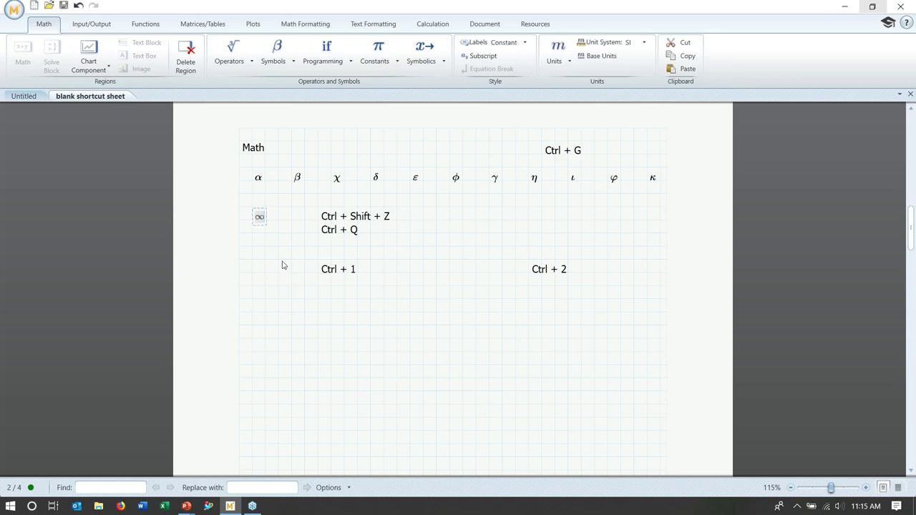
left_click(280, 260)
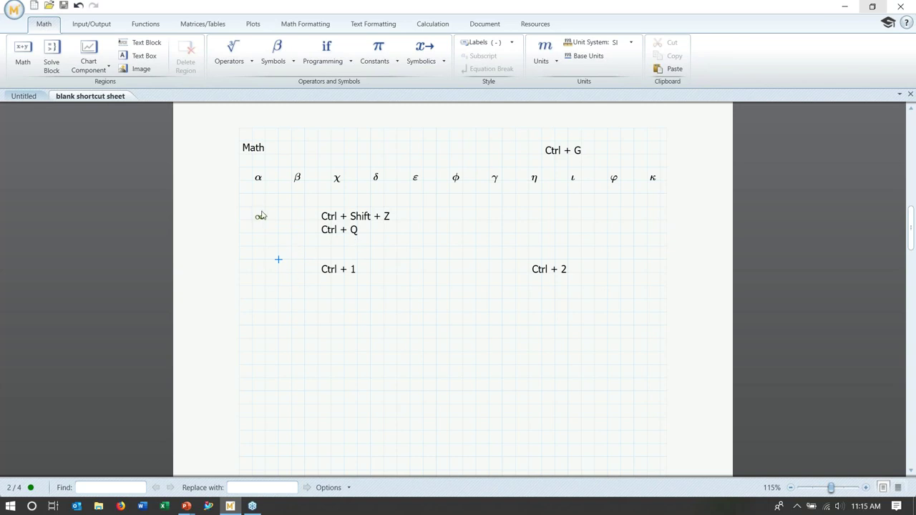
Step: Cycle the alpha symbol through the available label types and finish with the Unit label
left_click(263, 182)
key("ctrl+shift+v")
key("ctrl+shift+u")
key("ctrl+shift+c")
key("ctrl+shift+s")
key("ctrl+shift+k")
key("ctrl+shift+f")
key("ctrl+shift+u")
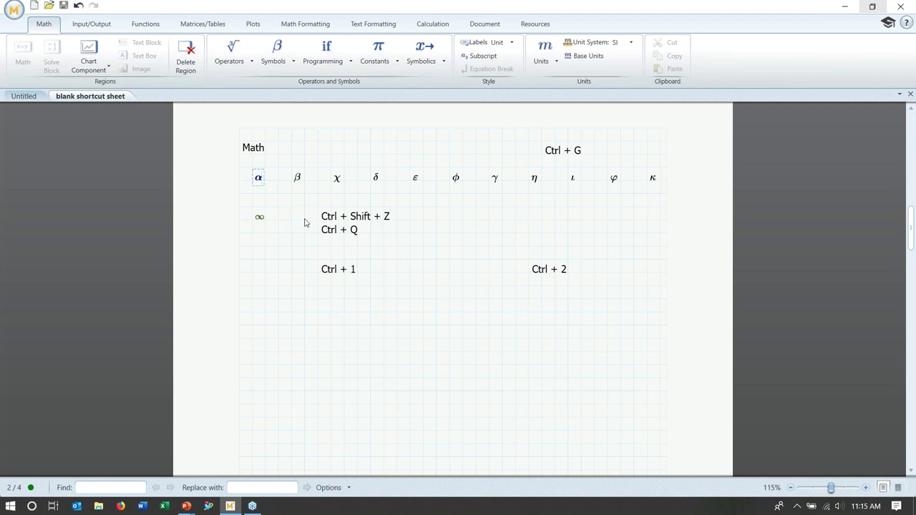
Step: Insert a chart component below the "Ctrl + 1" text and shrink it to fit above the "Ctrl + 3" text
left_click(252, 286)
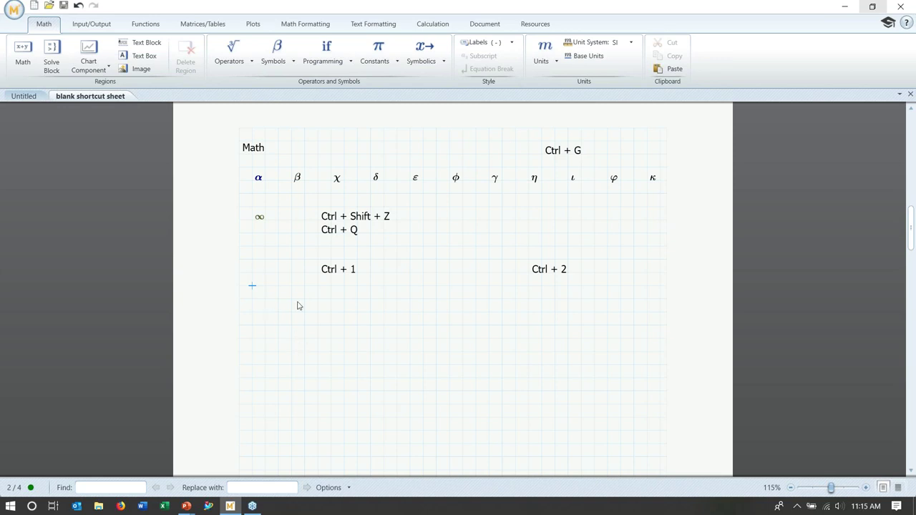
key("ctrl+shift+c")
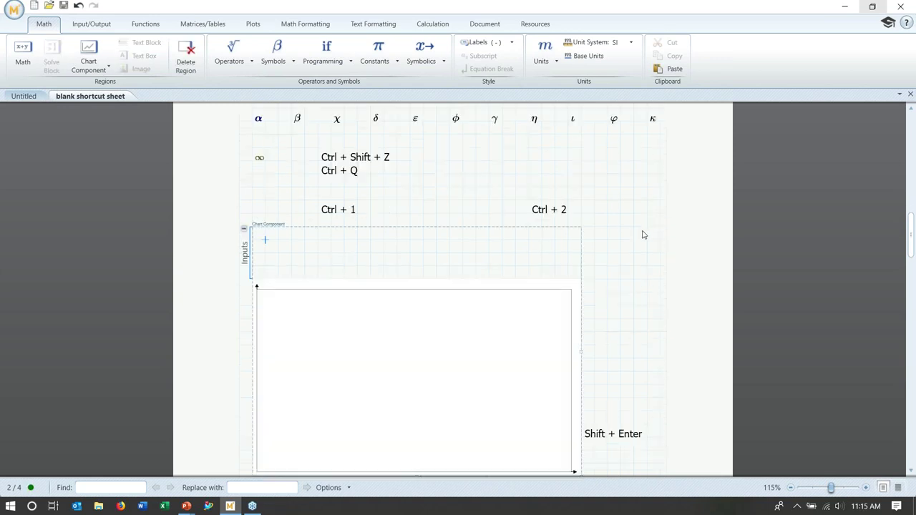
left_click_drag(585, 326, 490, 334)
left_click_drag(489, 446, 445, 390)
Step: Insert an XY plot below the "Ctrl + 2" text and collapse the chart component's inputs area
left_click(490, 222)
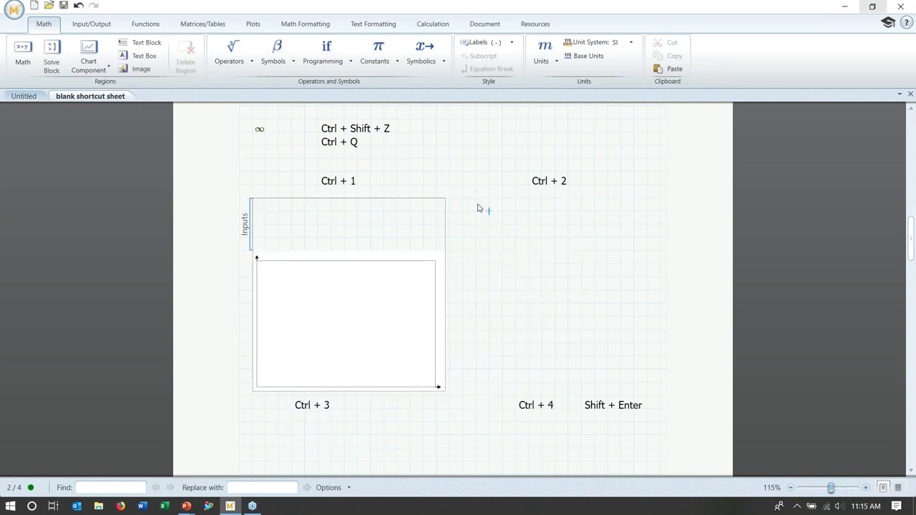
key("ctrl+2")
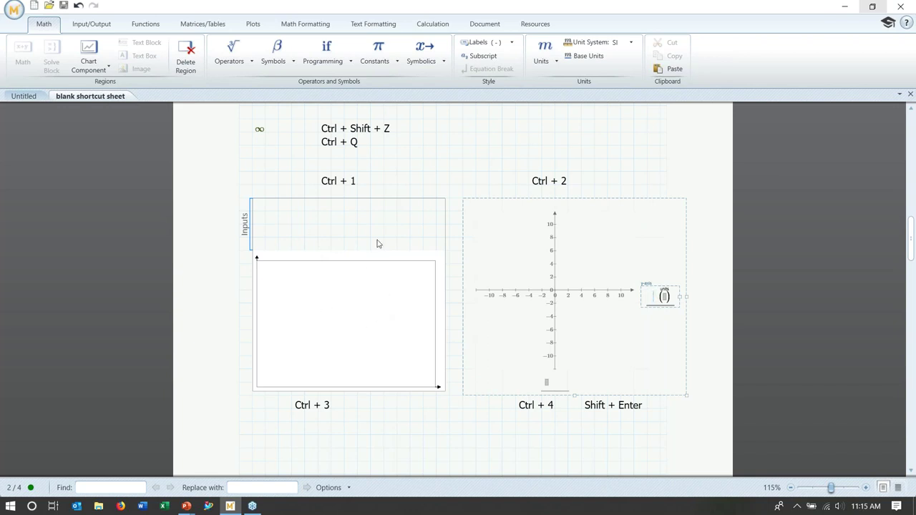
left_click(299, 267)
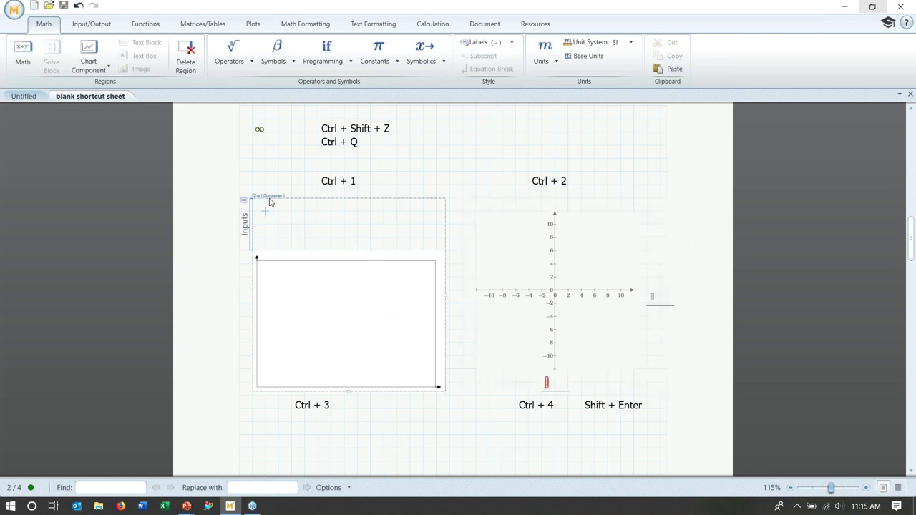
left_click(243, 200)
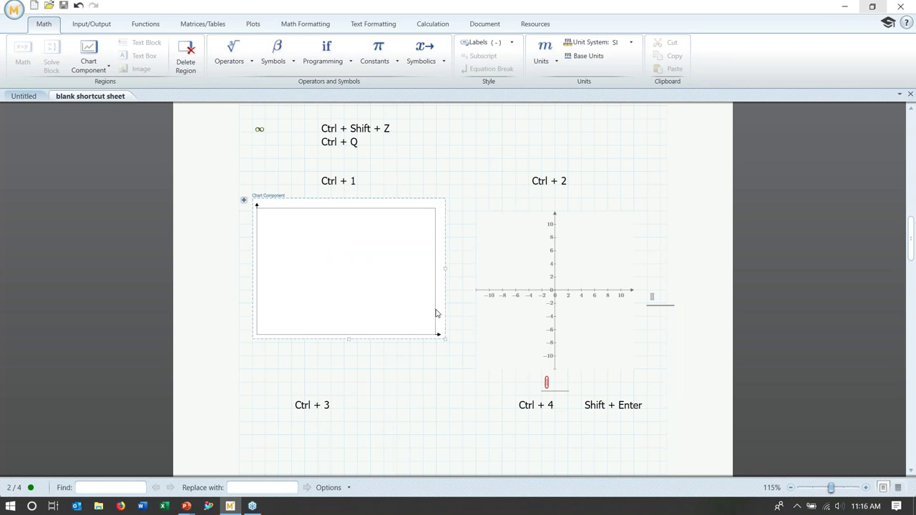
Step: Open the chart component in its chart editor to view the trace and styling options, and close the editor
left_click(554, 287)
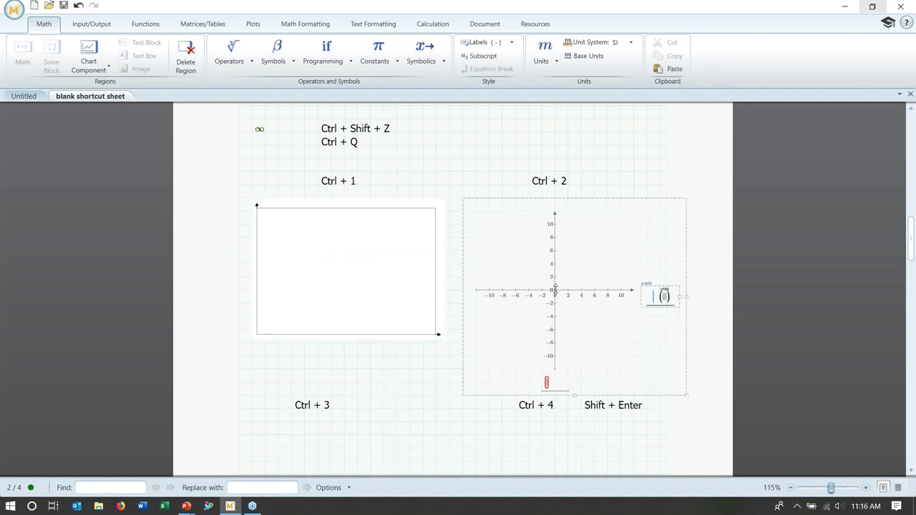
left_click(251, 425)
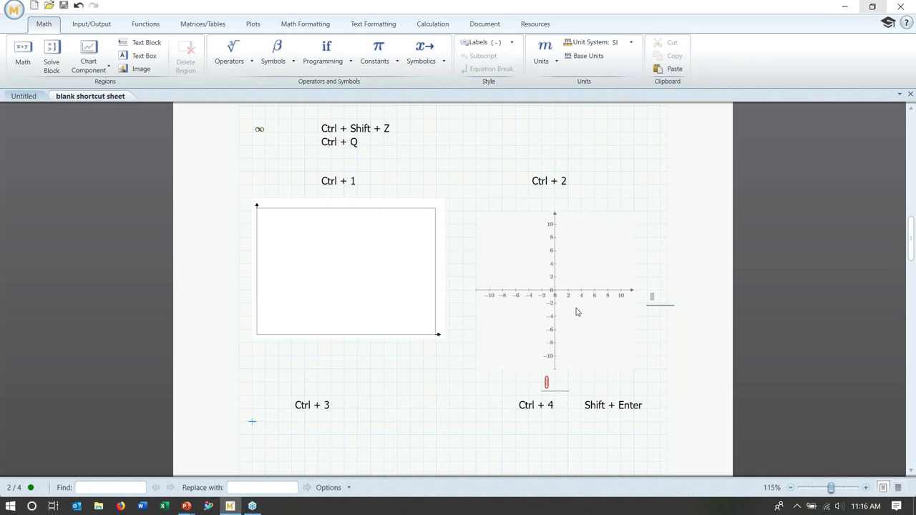
left_click(425, 286)
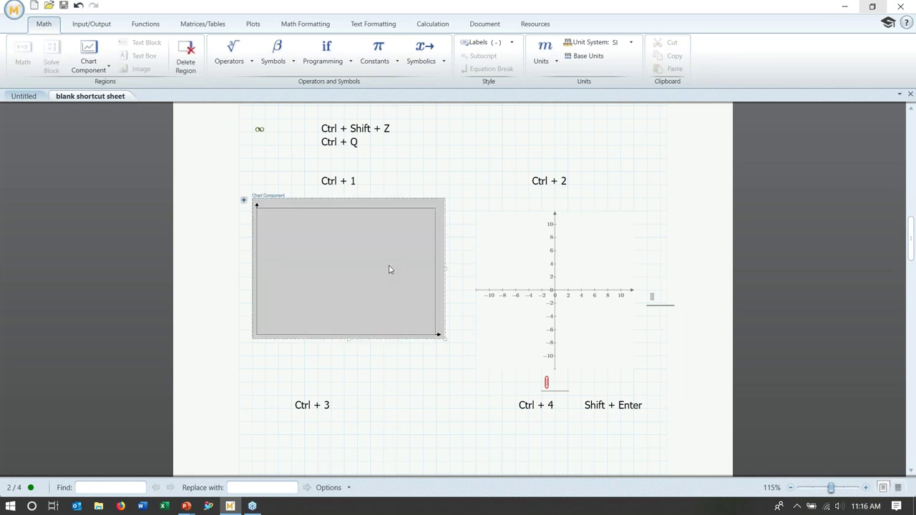
double_click(364, 289)
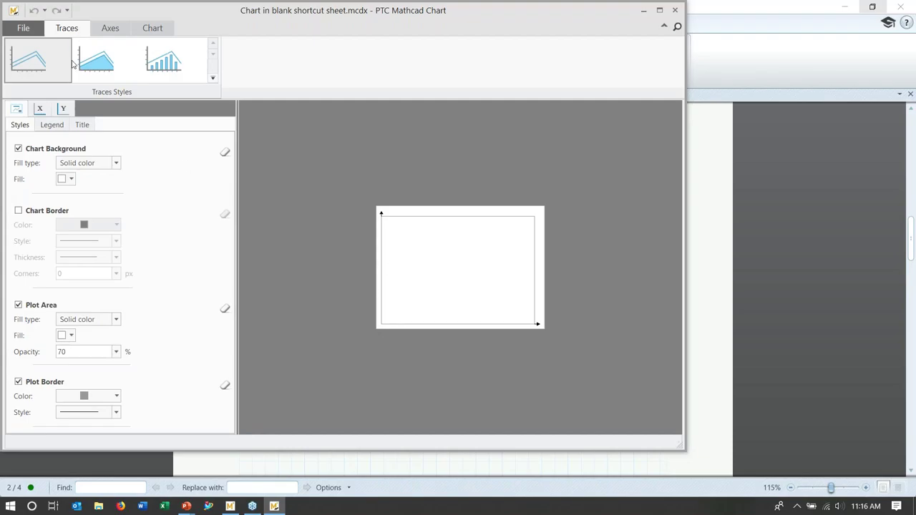
left_click(676, 10)
Step: Insert a 3D plot below the "Ctrl + 3" text and a polar plot below the "Ctrl + 4" text
left_click(251, 347)
key("ctrl+3")
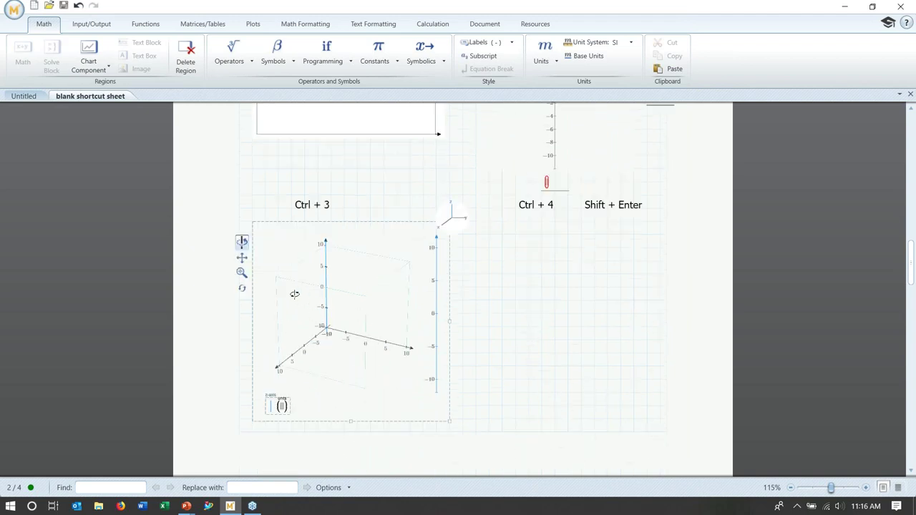
left_click(477, 224)
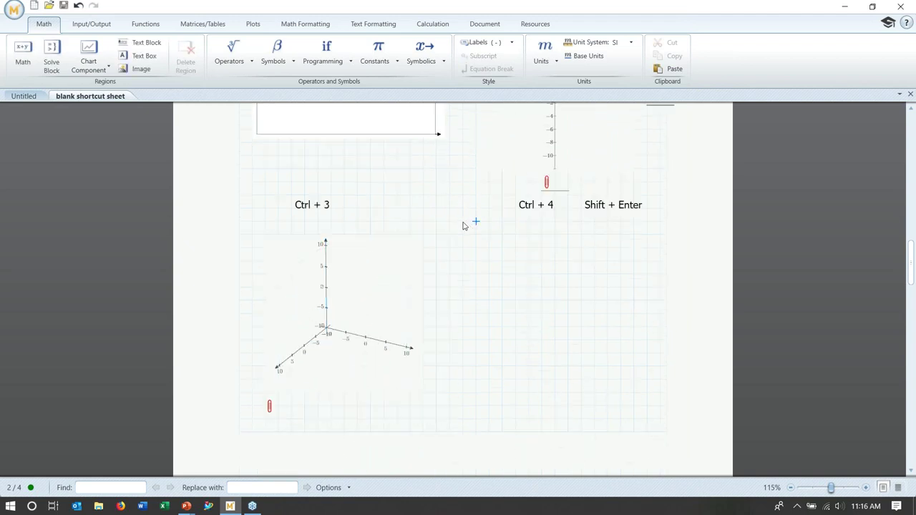
key("ctrl+4")
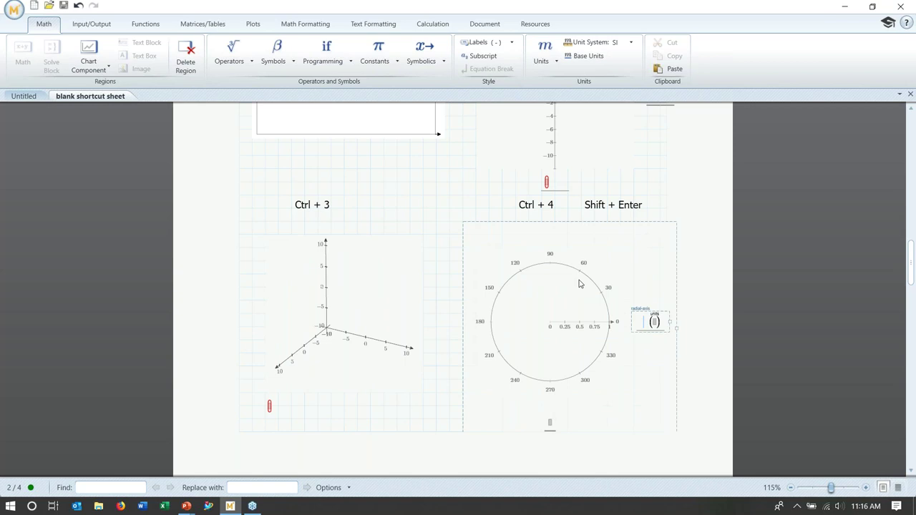
Step: Add a second expression placeholder to both the y-axis and the x-axis of the XY plot
scroll(581, 284, "up", 1)
scroll(592, 221, "up", 1)
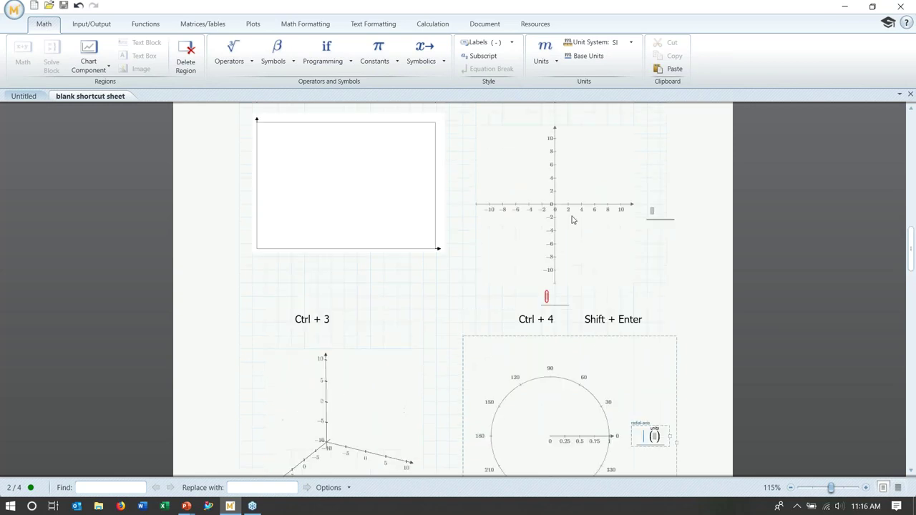
left_click(654, 218)
key("shift+Return")
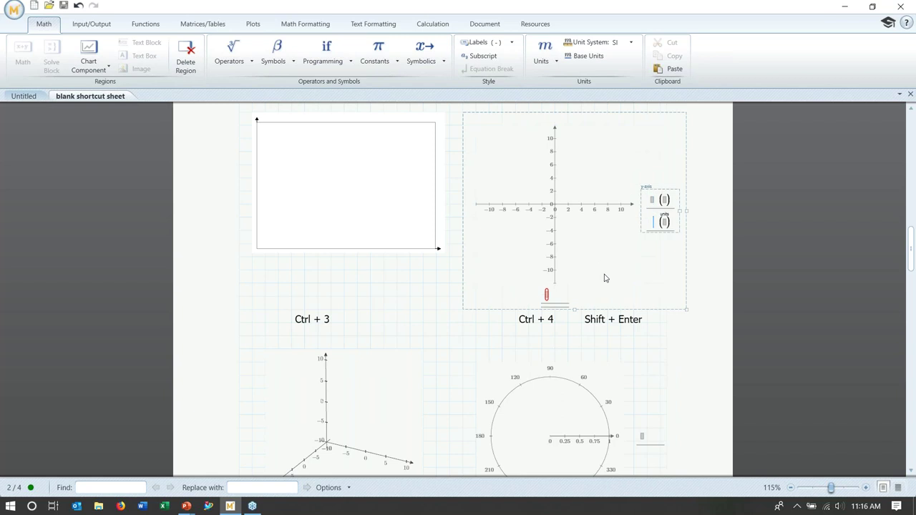
left_click(549, 296)
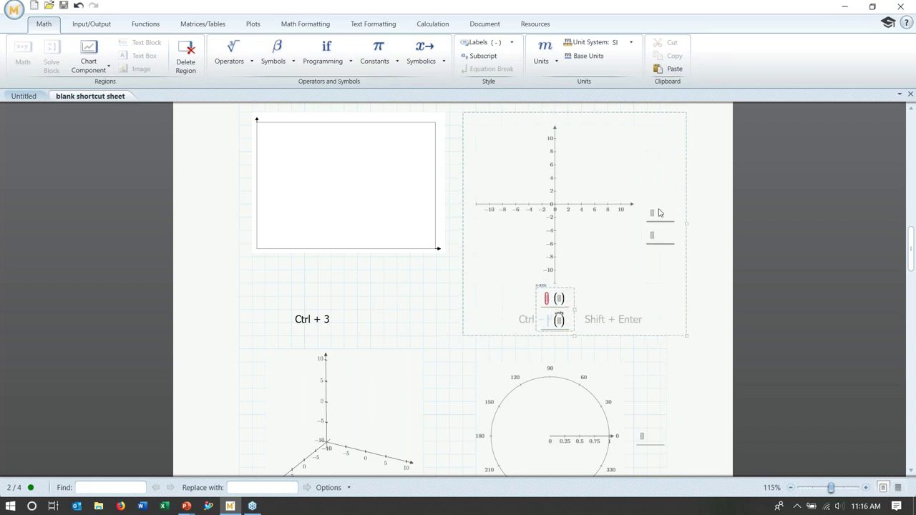
Step: Remove the second expression placeholder from the x-axis of the XY plot
left_click(652, 212)
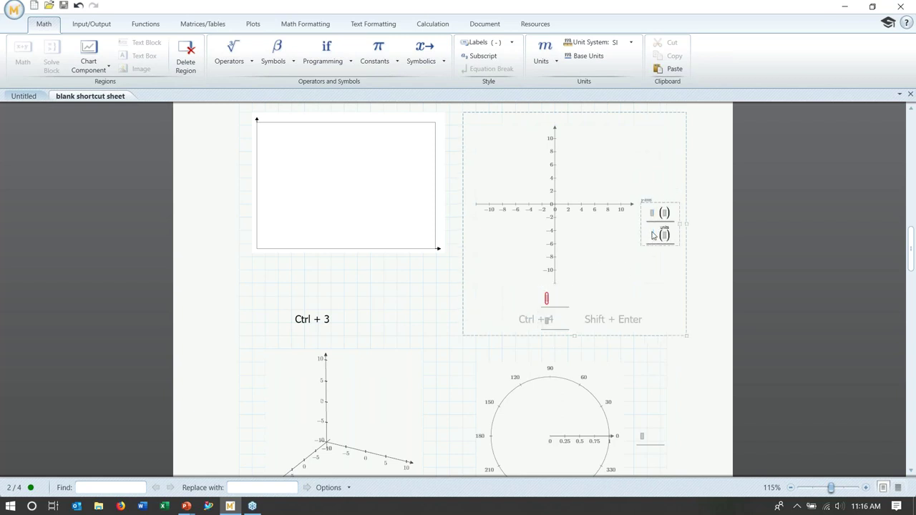
left_click(655, 214)
left_click(547, 326)
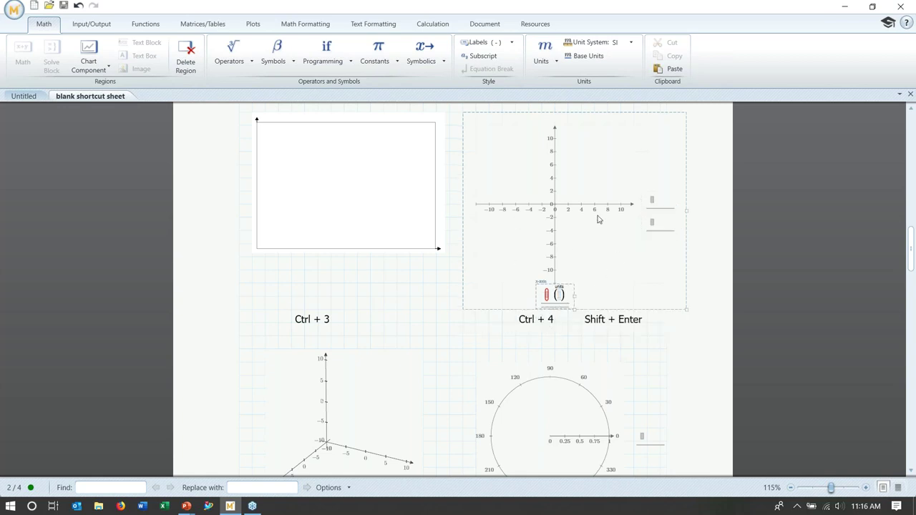
Step: Add a second expression placeholder to the 3D plot and to the polar plot's angular axis, nudging the polar plot up and left
scroll(522, 236, "down", 4)
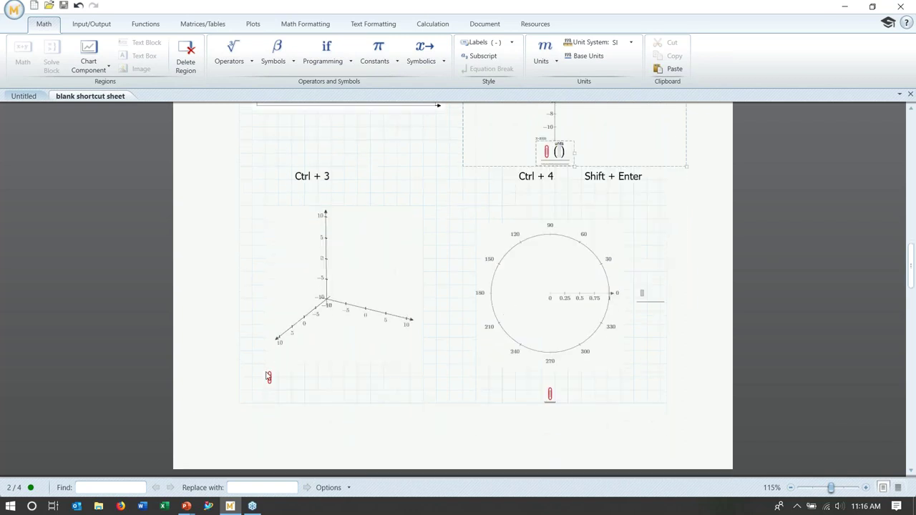
left_click(270, 377)
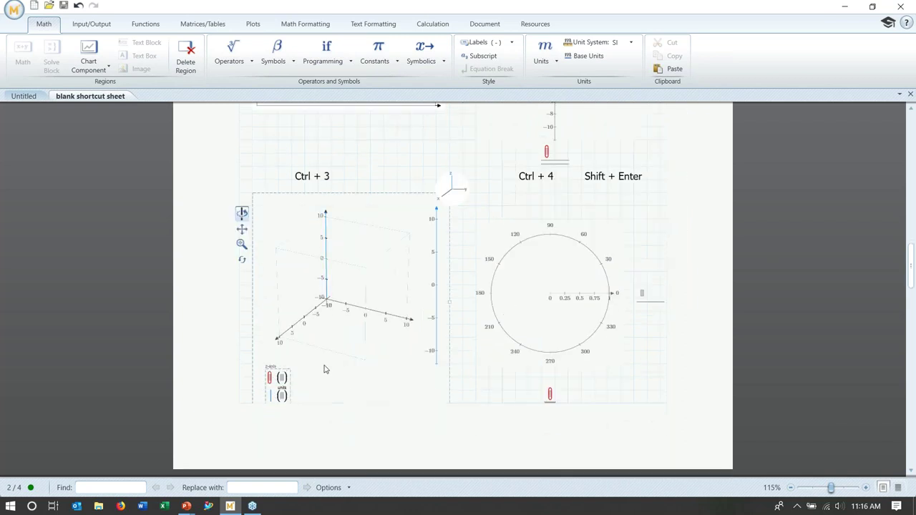
left_click(550, 396)
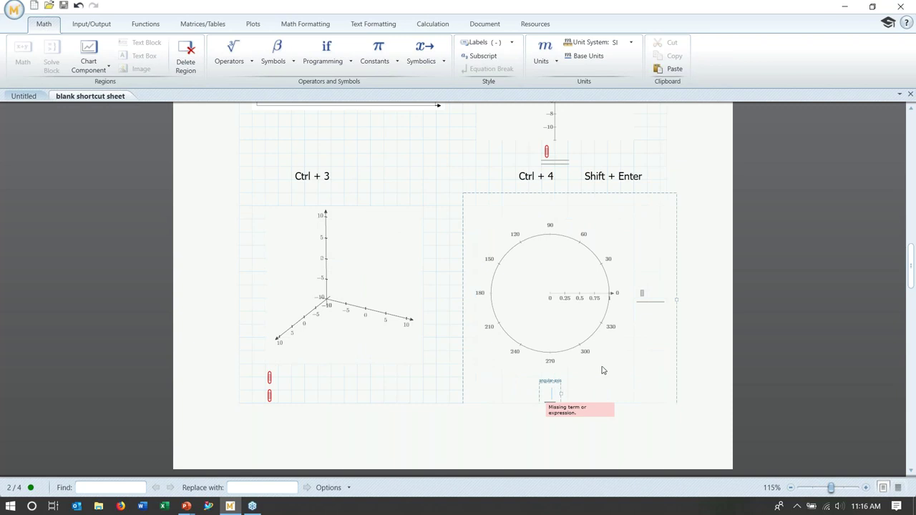
left_click_drag(591, 189, 565, 176)
left_click(524, 381)
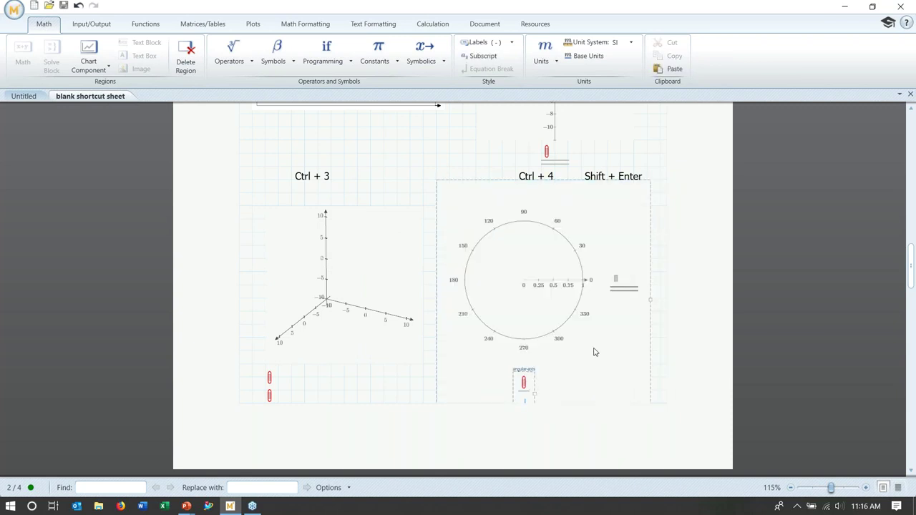
scroll(596, 353, "down", 2)
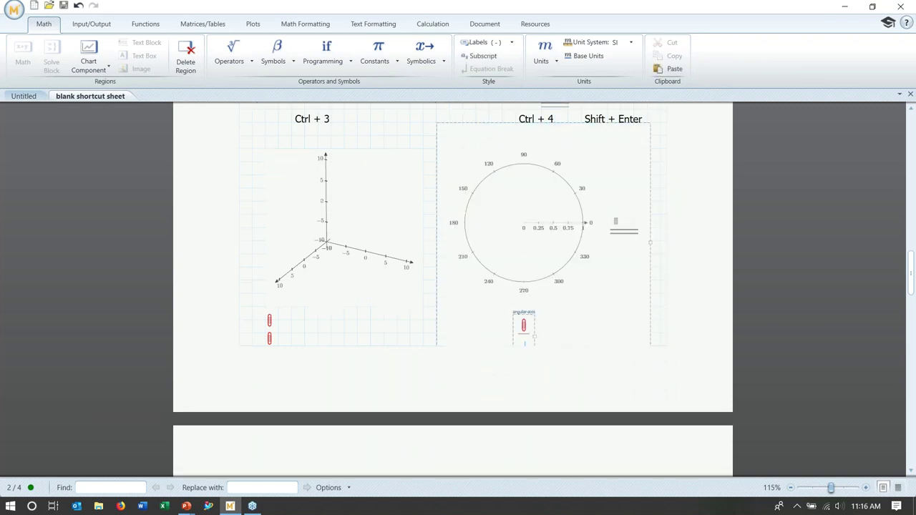
left_click(664, 268)
Step: Rewrite the x²/2 term of g(x) as the inline division x²÷2 and insert an equation break before +x−1
scroll(665, 269, "down", 2)
scroll(655, 265, "down", 4)
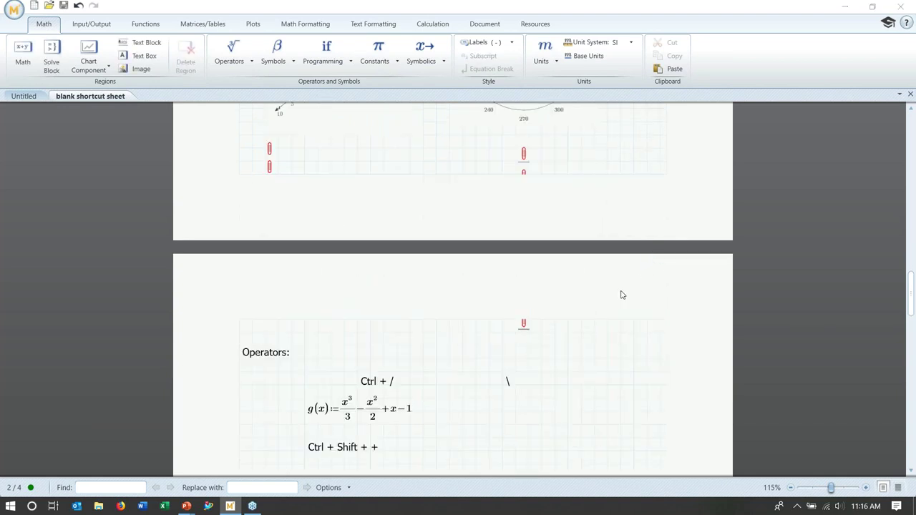
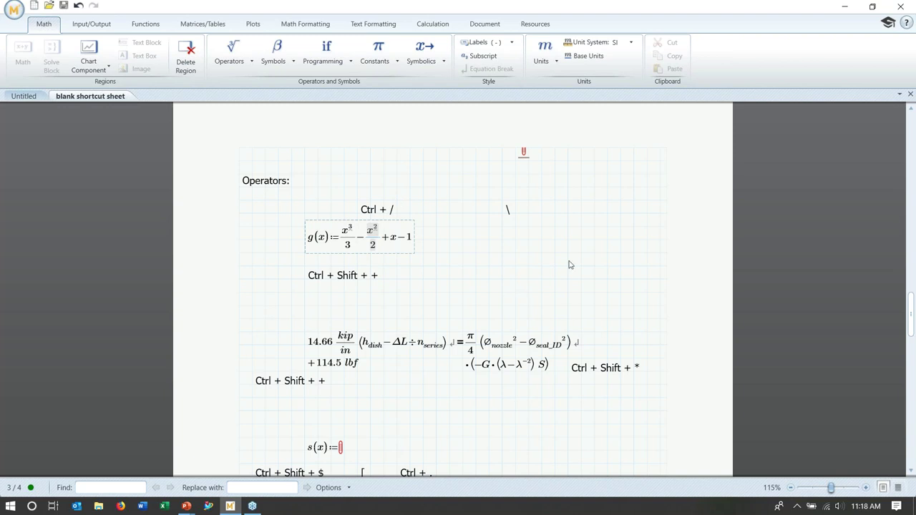
key("ctrl+slash")
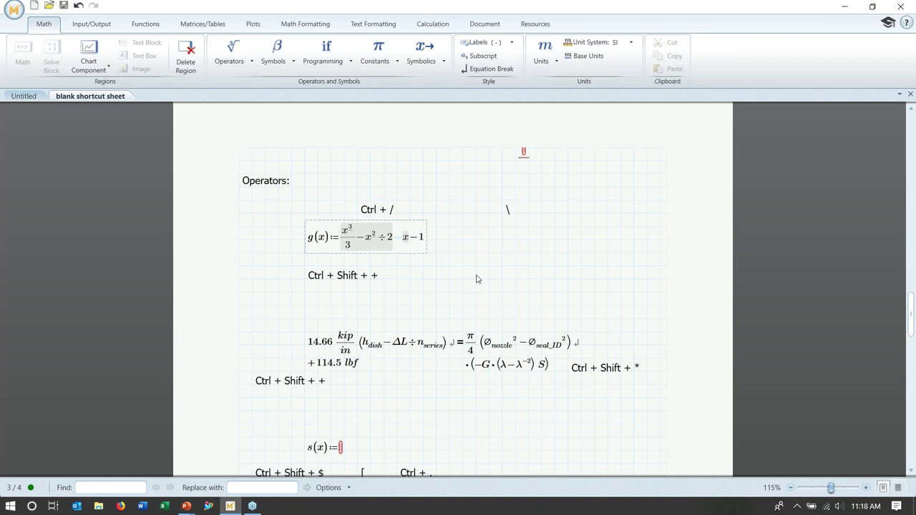
key("ctrl+Return")
Step: Examine the equation breaks in the long kip/in equation, including the one at the multiplication operator
left_click(328, 352)
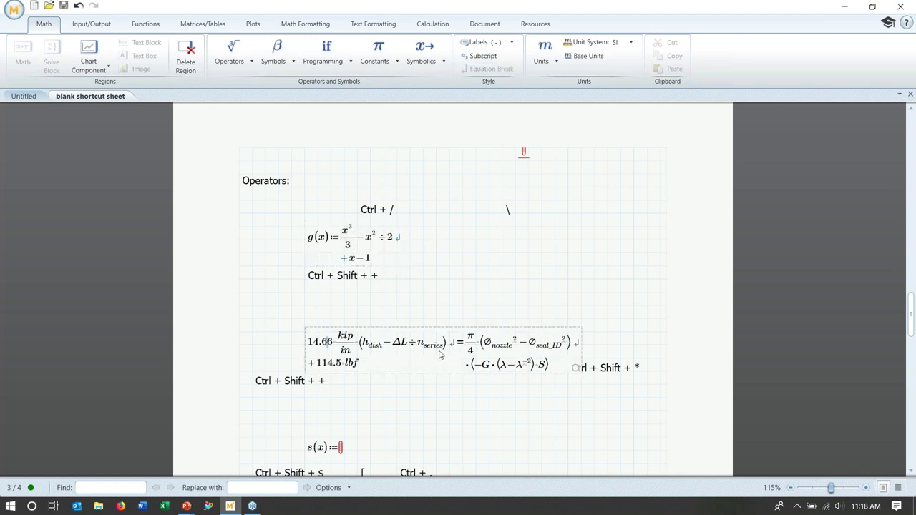
left_click(579, 356)
left_click(572, 349)
left_click(466, 366)
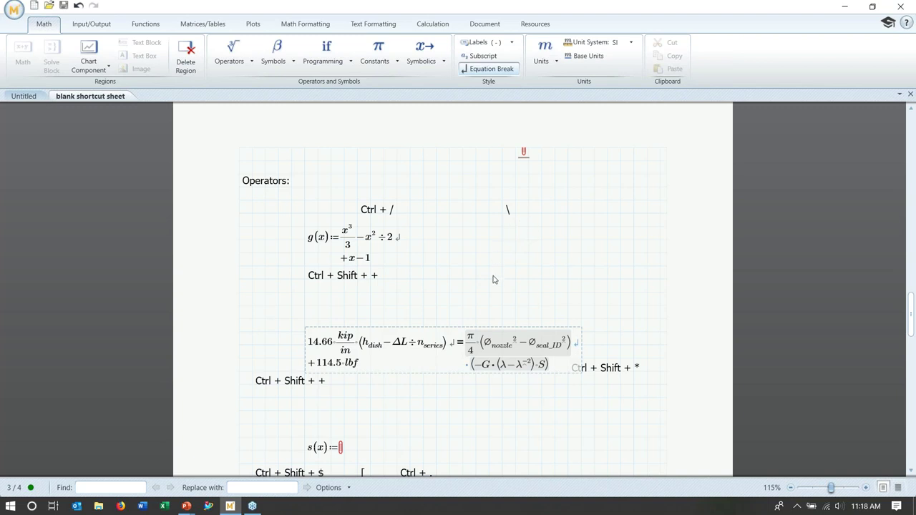
Step: Evaluate the cube root of 5 below the "\" text and the square root of 4 beneath it
left_click(502, 240)
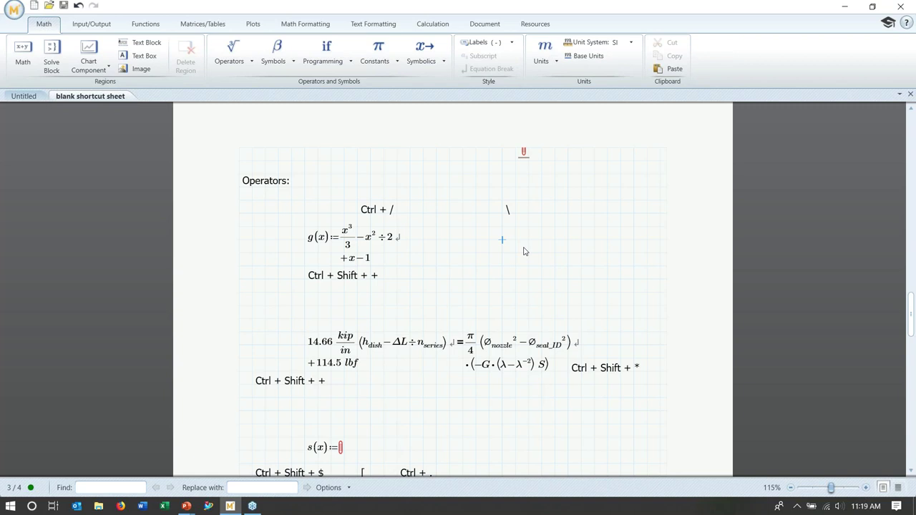
type("3")
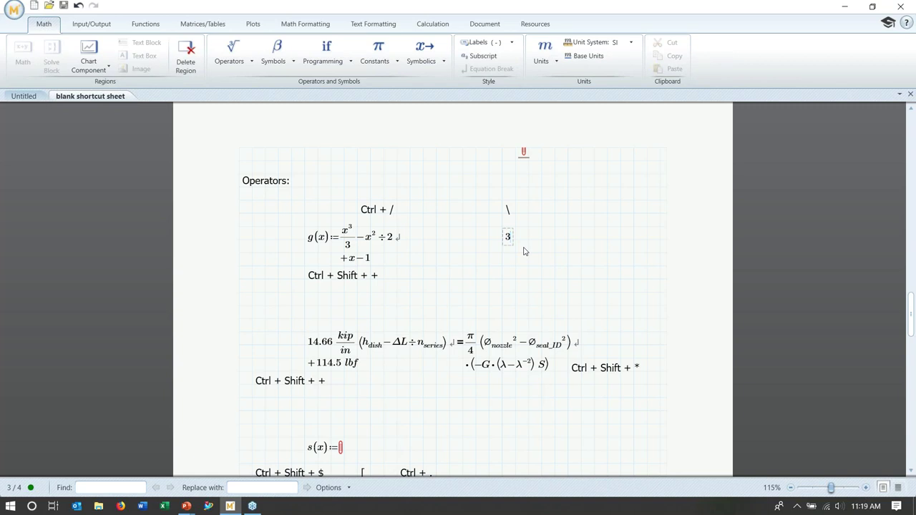
key("ctrl+backslash")
type("5=1.71")
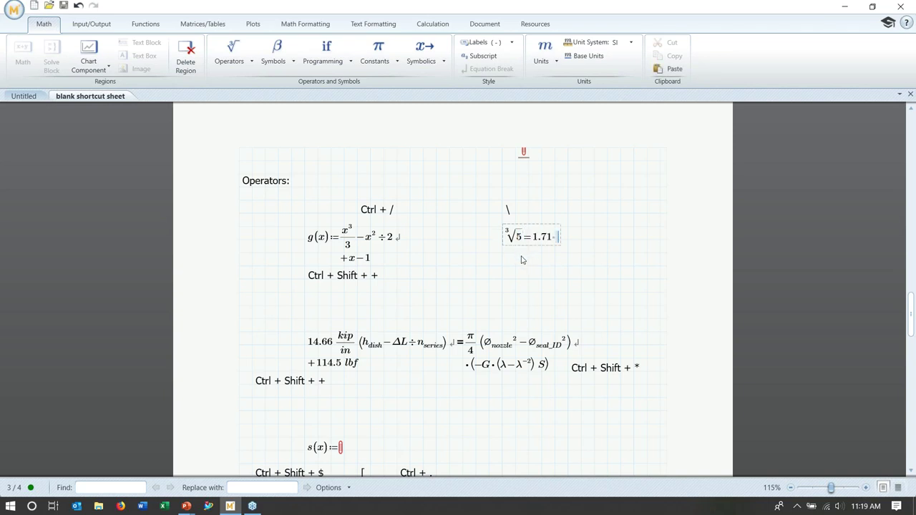
left_click(502, 266)
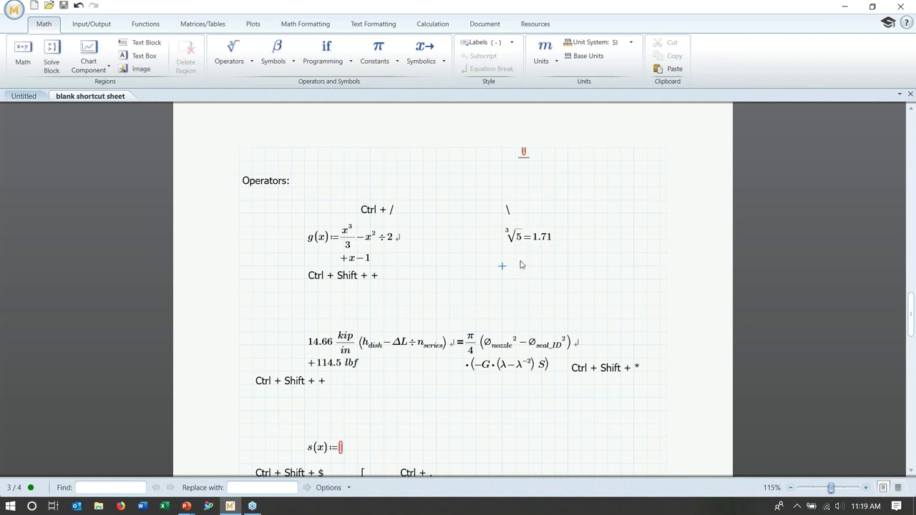
key("ctrl+backslash")
type("4=")
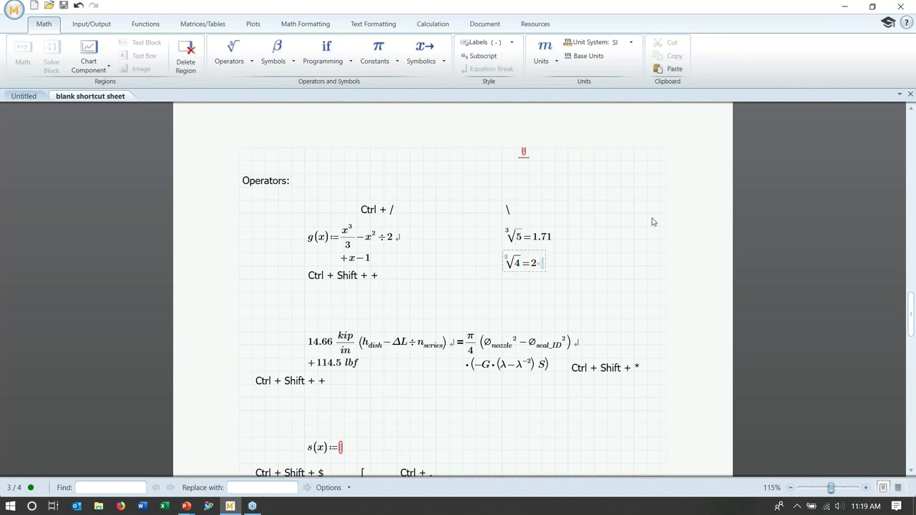
left_click(630, 241)
Step: Examine the breaks before the +114.5 lbf term and before the (−G·(λ−λ⁻²) S) factor of the long equation
scroll(629, 242, "down", 1)
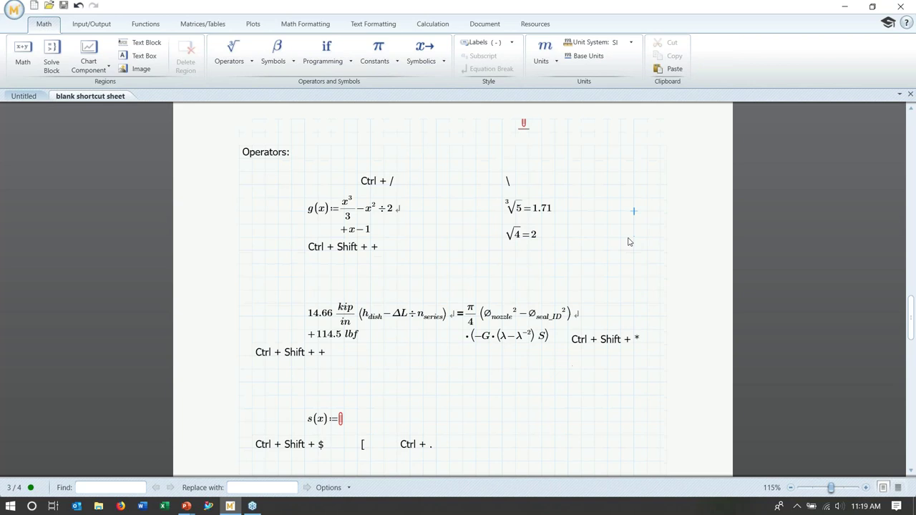
scroll(628, 242, "down", 1)
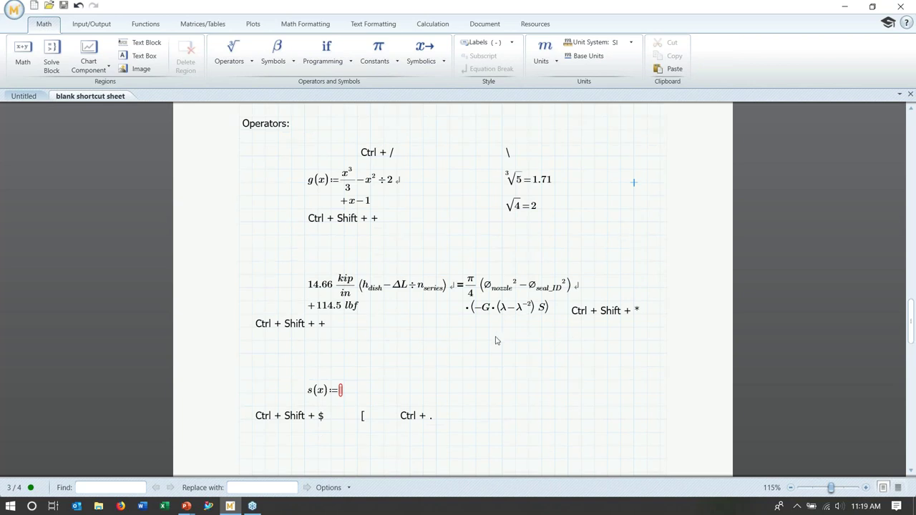
left_click(310, 310)
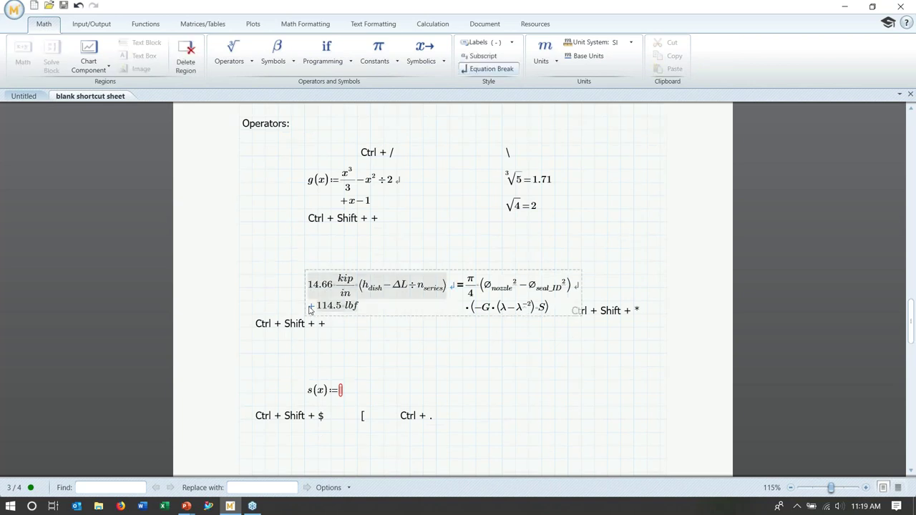
left_click(471, 309)
Step: Insert a summation operator into the s(x) definition with limits from n=0 to 4
scroll(462, 318, "down", 1)
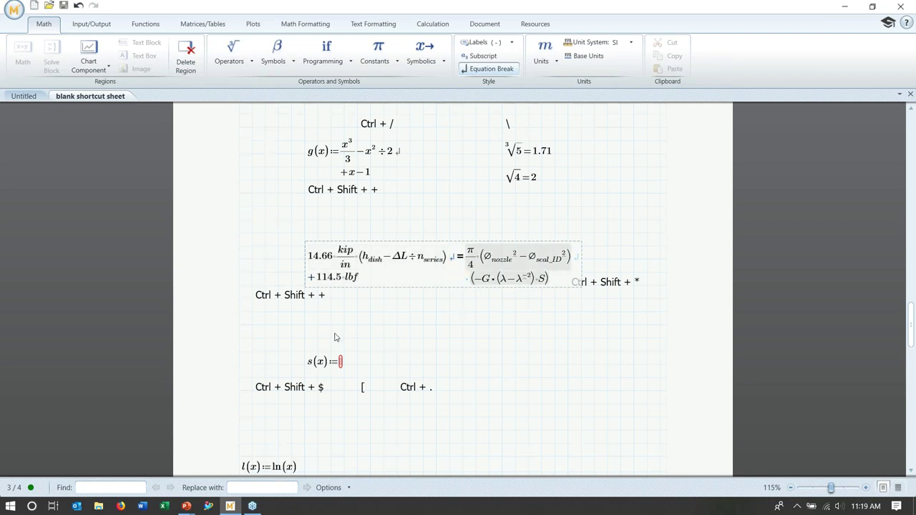
left_click(342, 363)
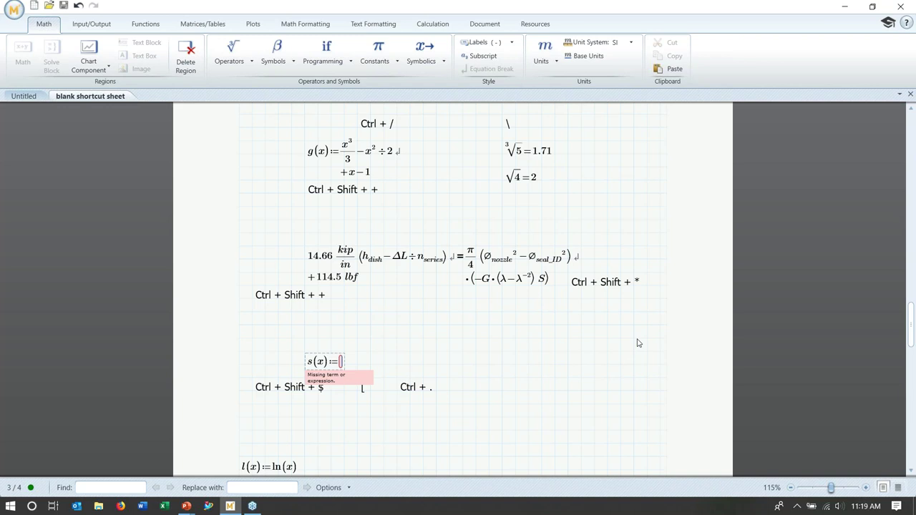
key("ctrl+shift+4")
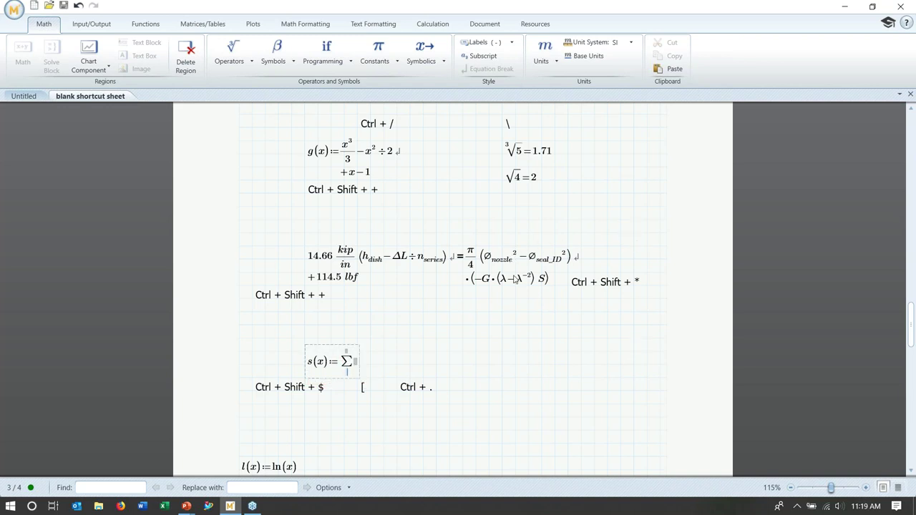
type("n=0")
key("Tab")
type("4 ")
Step: Enter c with index n times (x−1)^n as the summand of s(x) and evaluate the definition symbolically
type("c")
key("ctrl+c")
type("n ")
type("(")
type("x-1)")
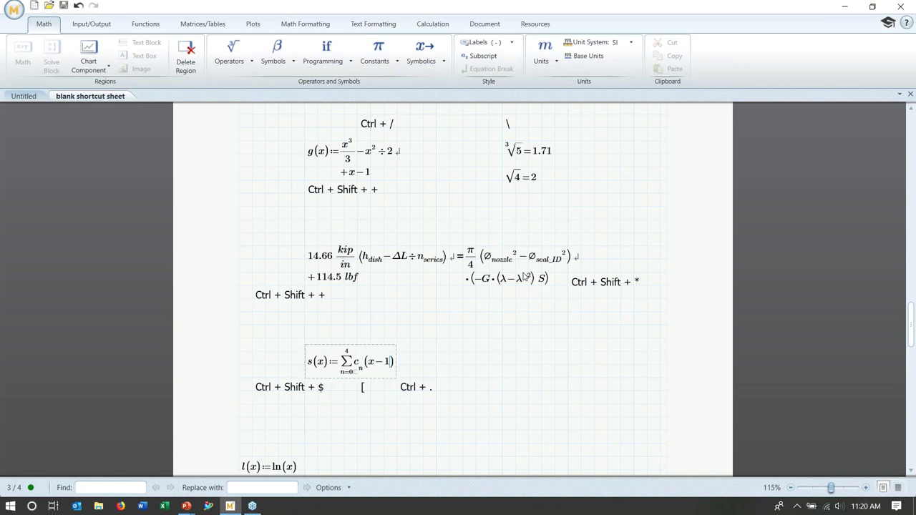
type("^n")
key("ctrl+period")
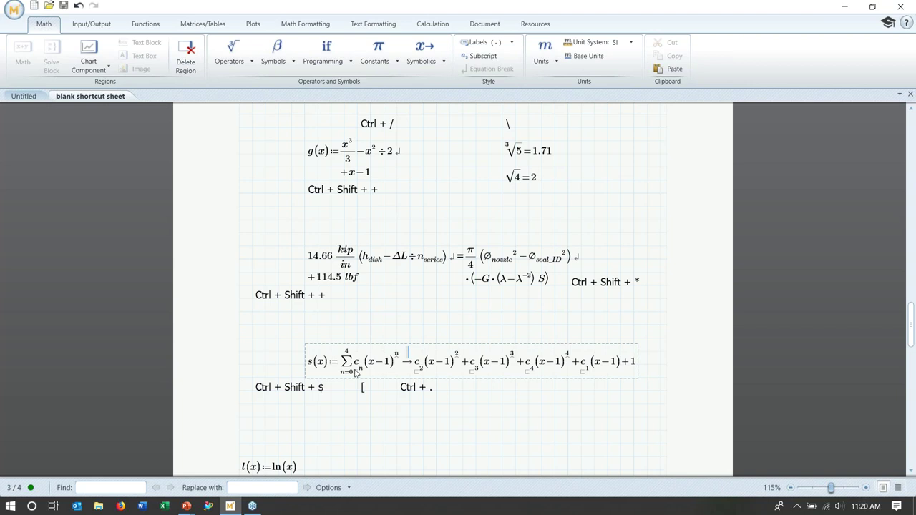
Step: Examine the (x−1) factor and the indexed c term in the summand of s(x)
scroll(429, 308, "down", 2)
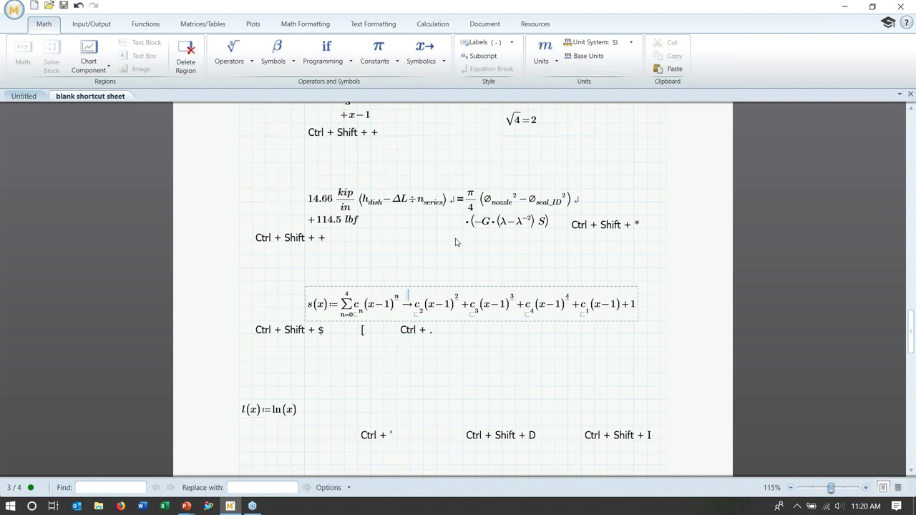
left_click(436, 255)
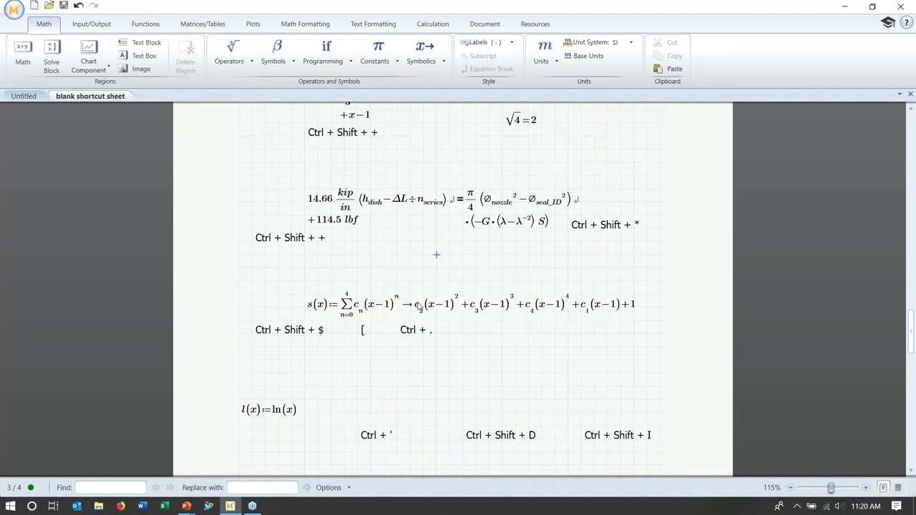
left_click(375, 313)
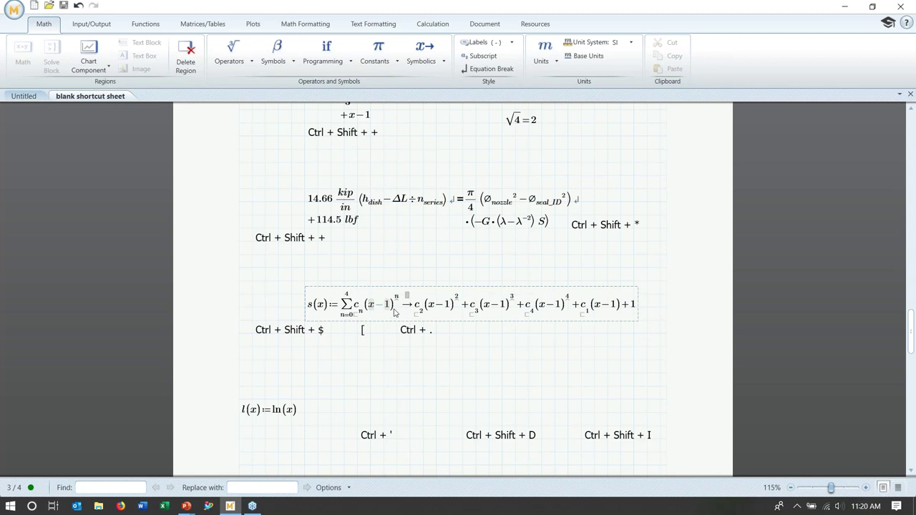
left_click(355, 315)
Step: Evaluate the prime derivative l'(x) symbolically above the "Ctrl + '" text
scroll(512, 315, "down", 3)
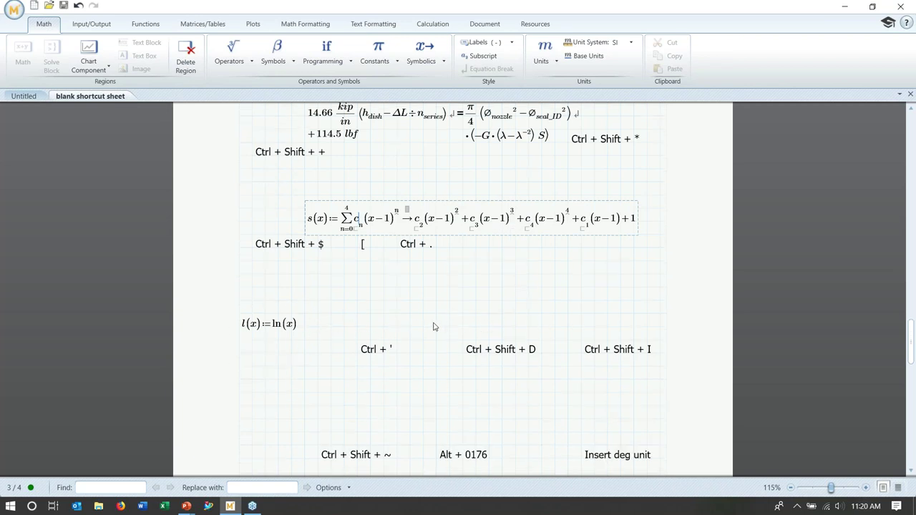
left_click(357, 326)
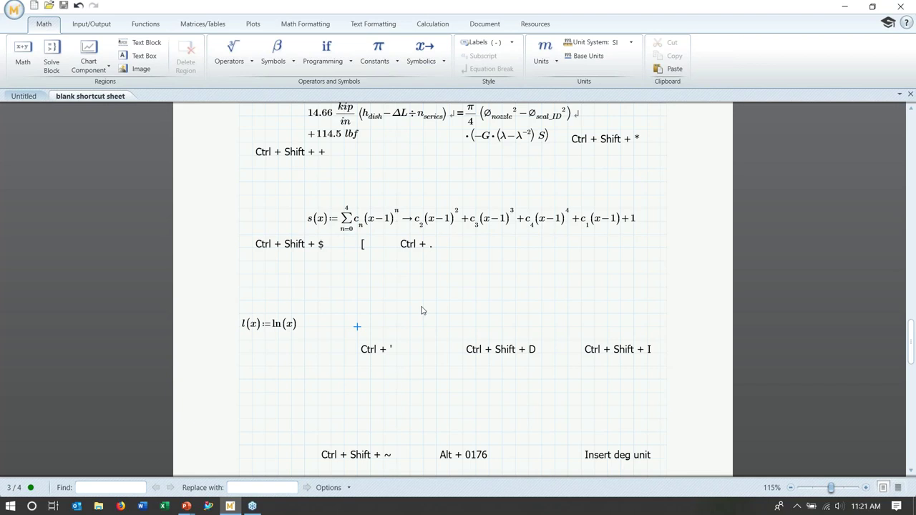
type("l")
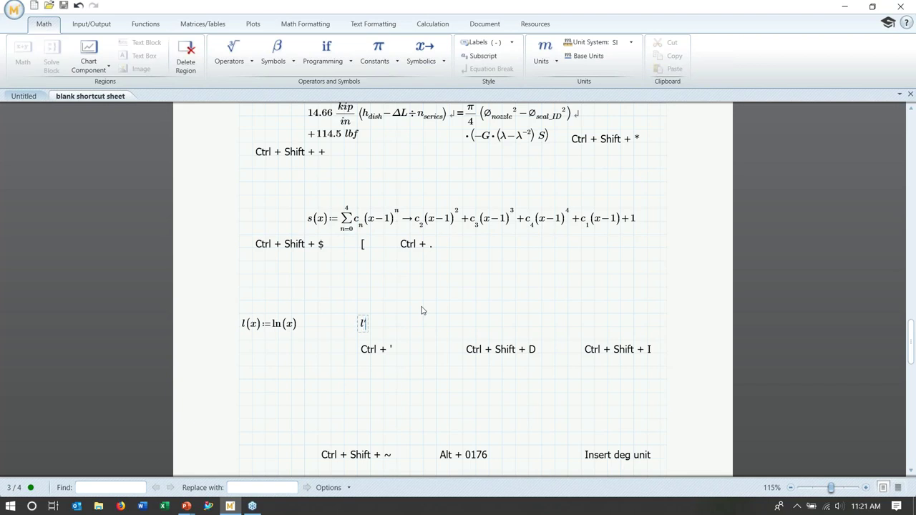
type("'(x)→")
key("ctrl+period")
left_click(411, 288)
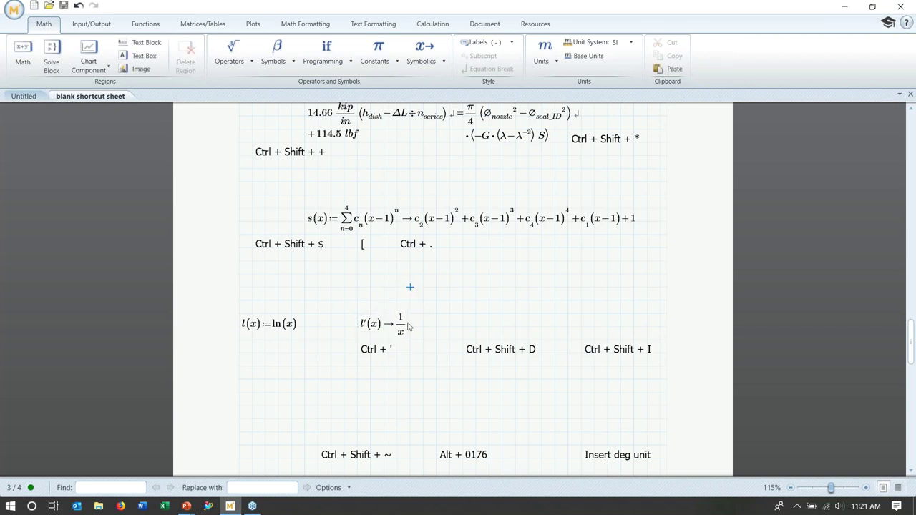
Step: Insert the derivative d/dx of l(x) above the "Ctrl + Shift + D" text and evaluate it symbolically
left_click(477, 329)
left_click(466, 329)
key("ctrl+shift+d")
type("x ")
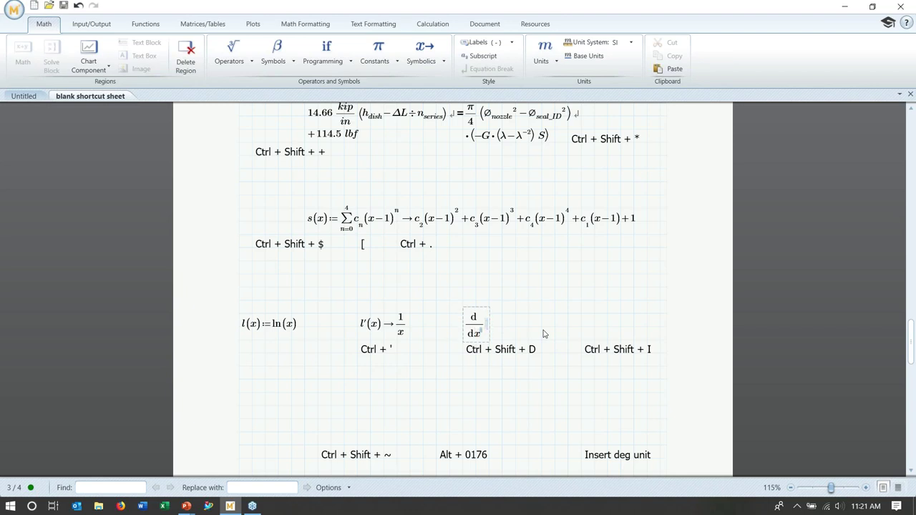
type("l(x")
key("ctrl+period")
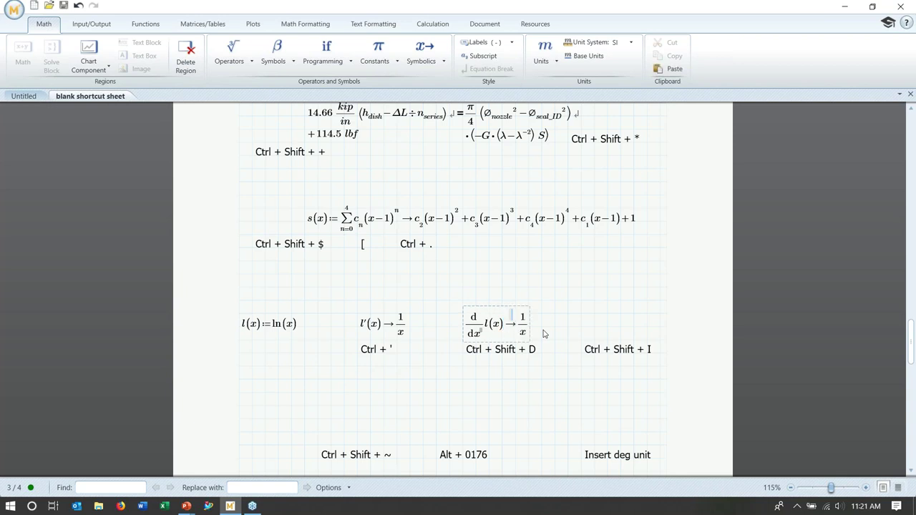
left_click(565, 292)
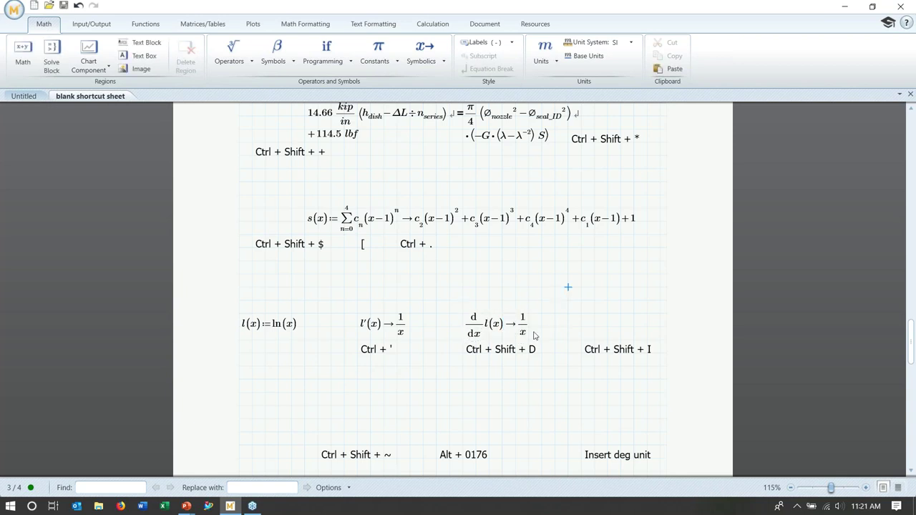
Step: Insert the indefinite integral of l'(x) with respect to x above the "Ctrl + Shift + I" text and evaluate it symbolically
left_click(580, 326)
key("ctrl+shift+i")
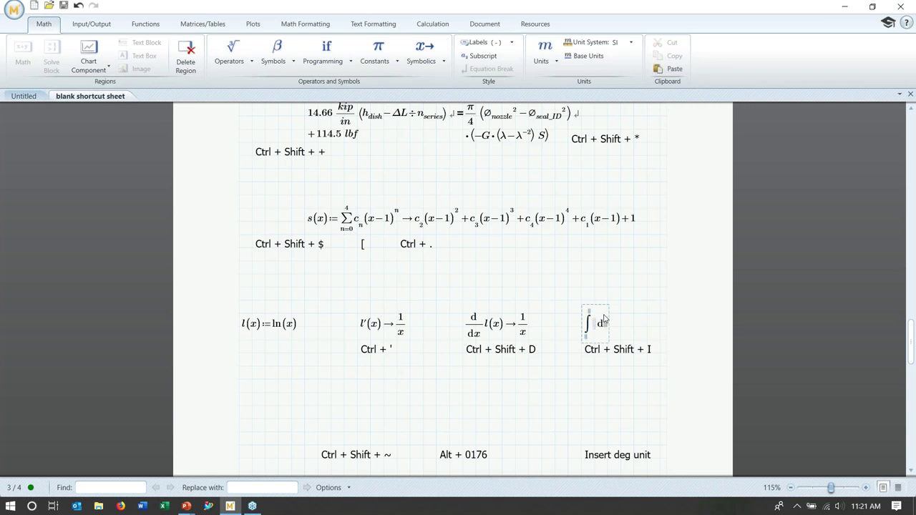
type("l'(x")
key("Tab")
type("x")
key("ctrl+period")
left_click(611, 293)
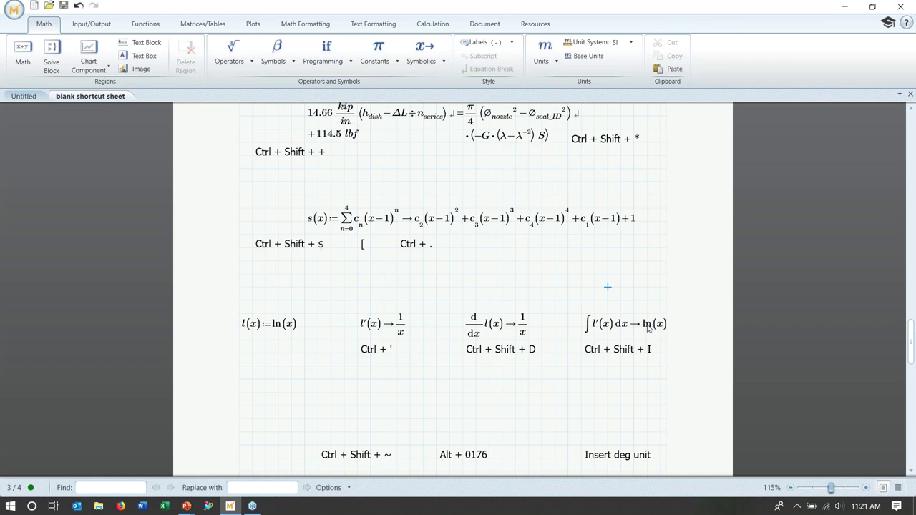
Step: Globally define G as 9.81 m/s² above the "Ctrl + Shift + ~" text
scroll(640, 327, "down", 3)
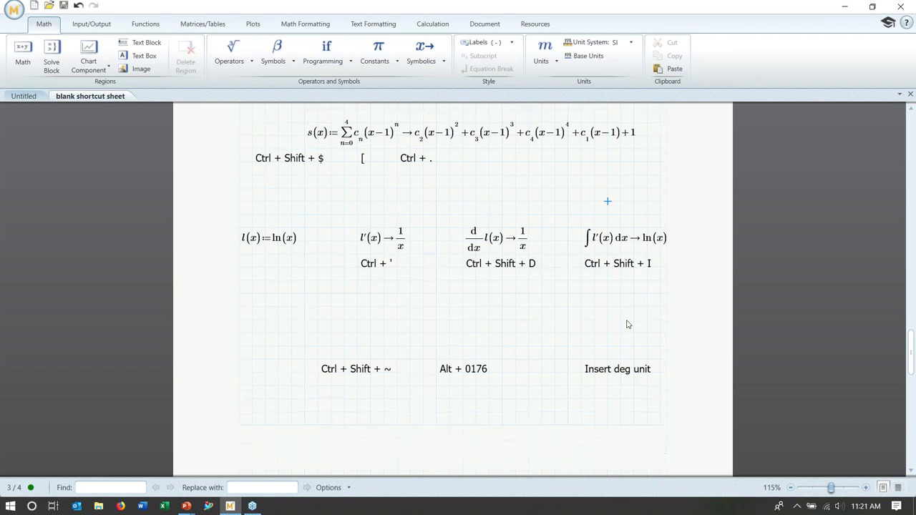
left_click(345, 348)
left_click(319, 347)
type("G")
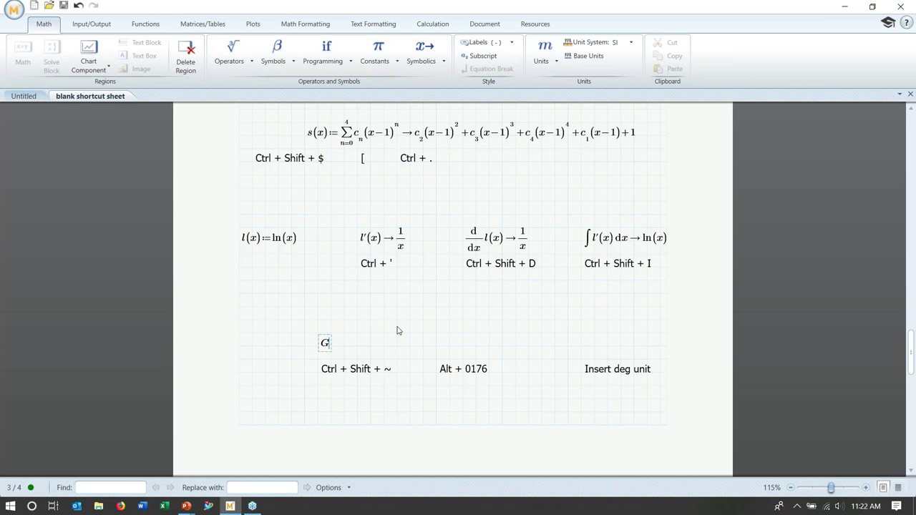
key("ctrl+shift+asciitilde")
type("9.81·m/s^2")
key("Return")
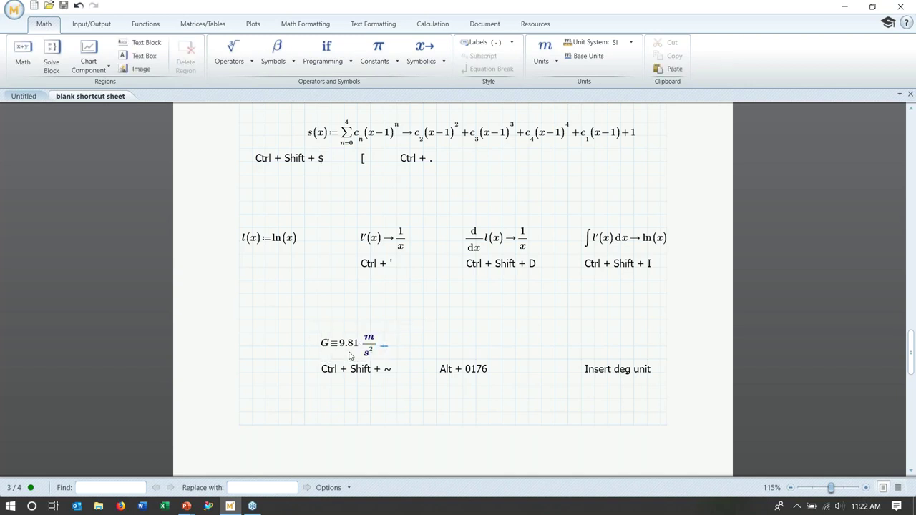
Step: Define α with subscript 1 as 31° above the "Alt + 0176" text, using the degree symbol
left_click(438, 349)
type("a")
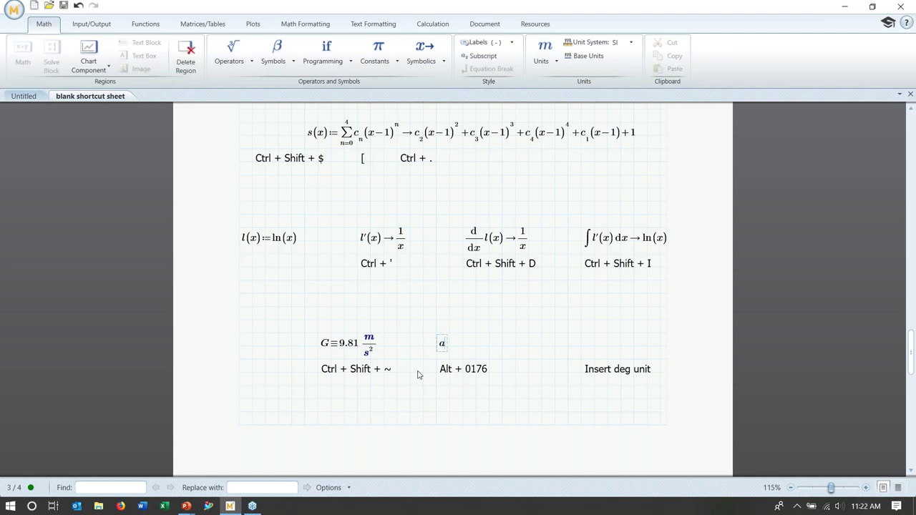
key("ctrl+g")
key("ctrl+minus")
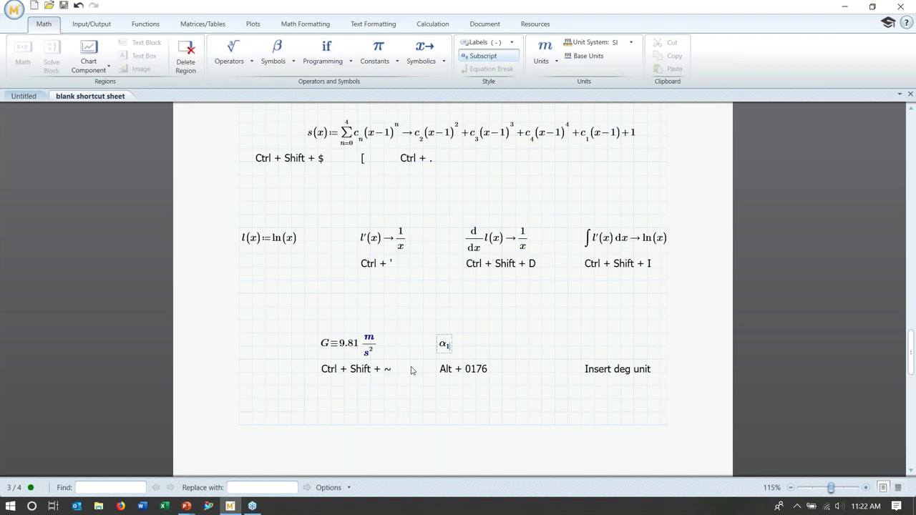
type(":=")
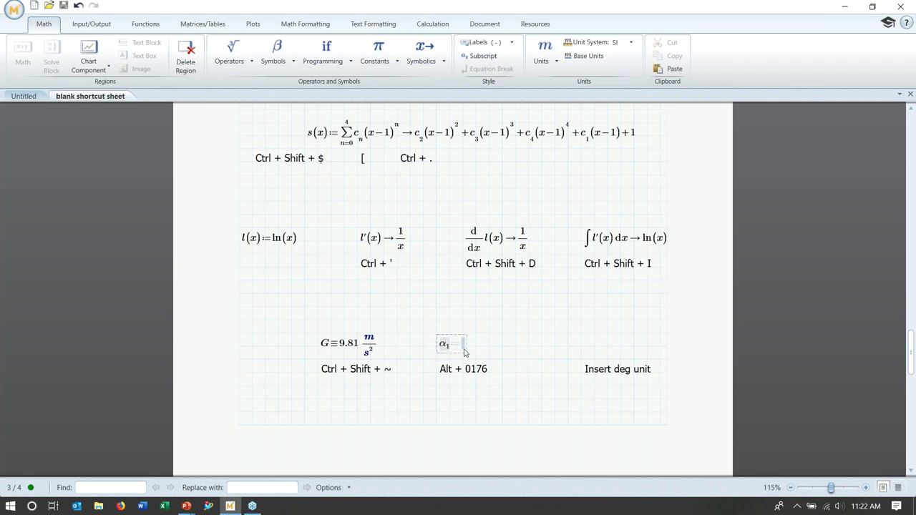
type("31")
Step: Enter the variable name β with subscript 1 beside the α definition
left_click(559, 338)
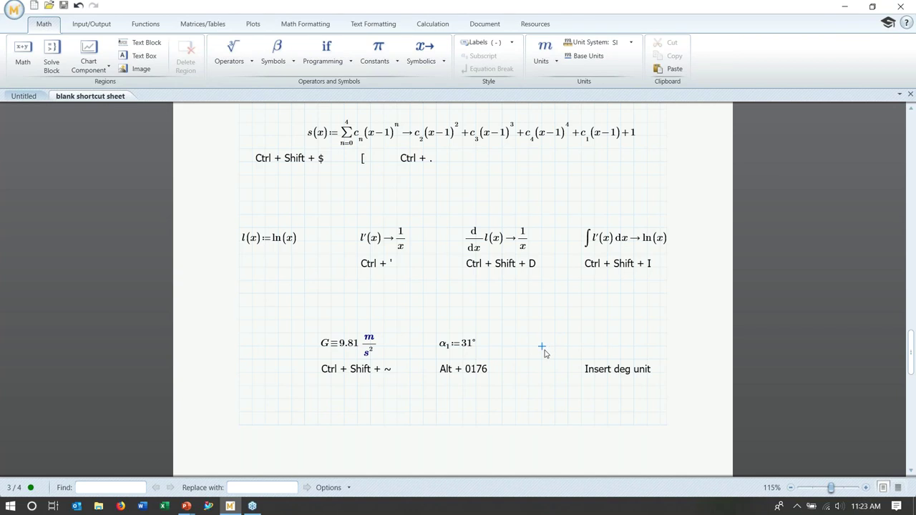
type("b")
key("ctrl+g")
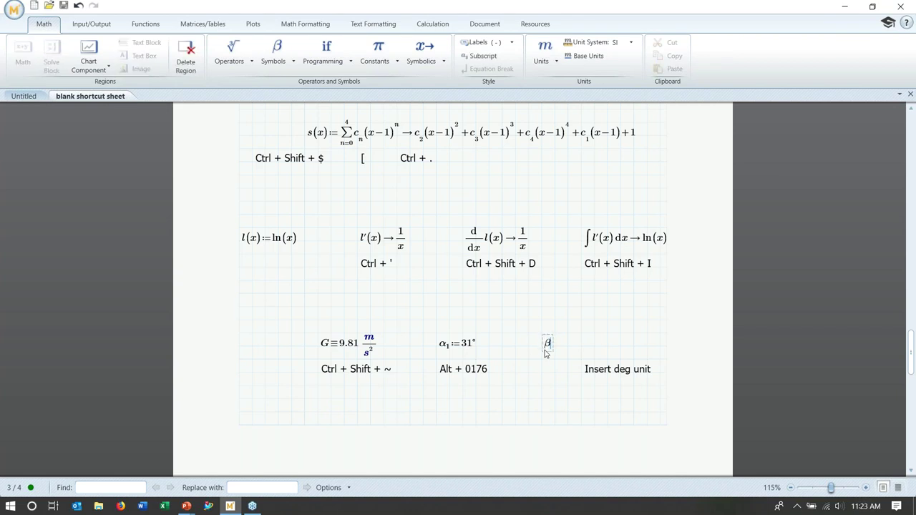
key("period")
type("1")
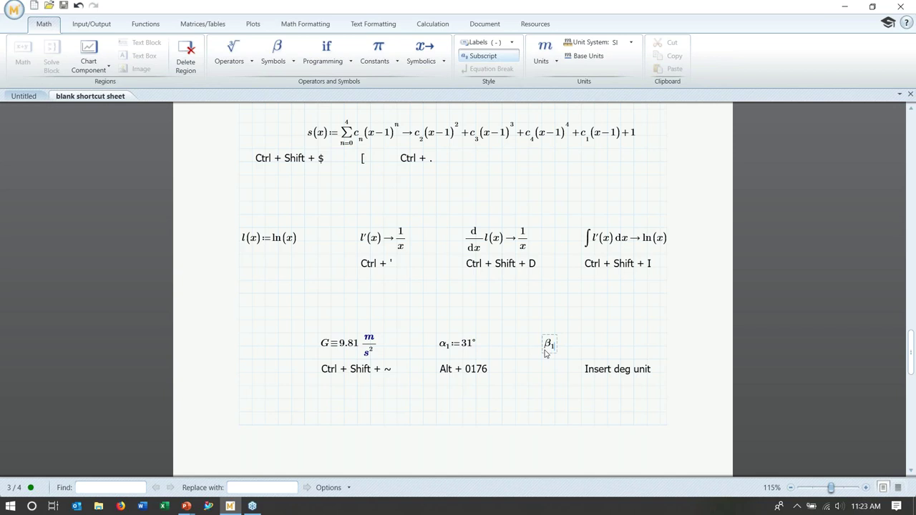
key("Right")
key("Right")
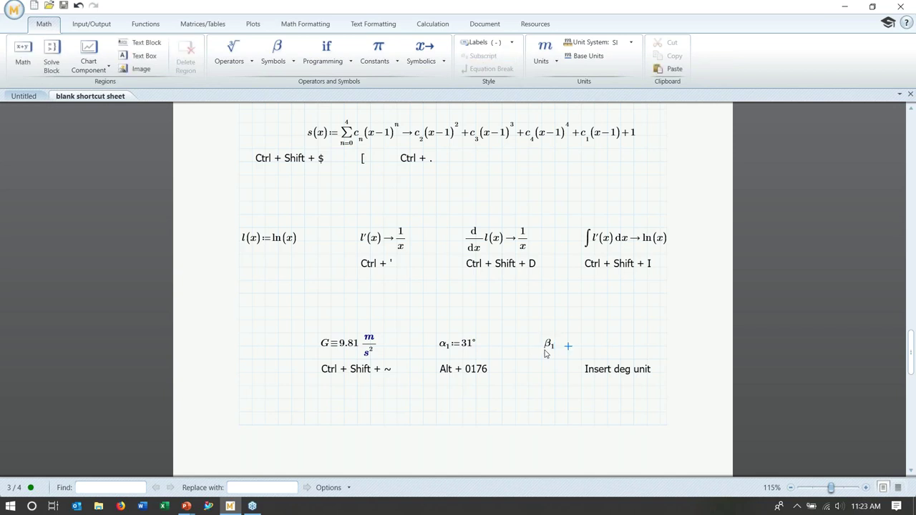
key("Left")
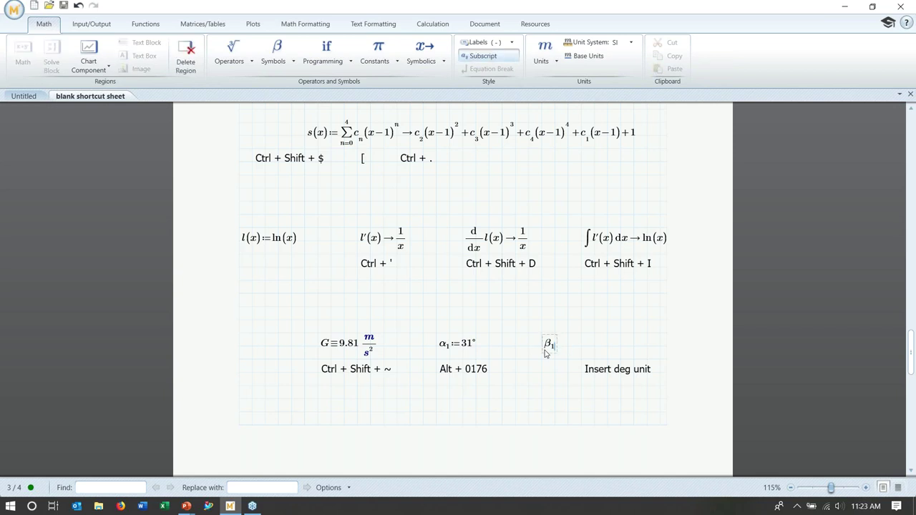
Step: Define β₁ as α₁ − 180° and evaluate it numerically
type(":")
type("a")
key("ctrl+g")
type(".1-180")
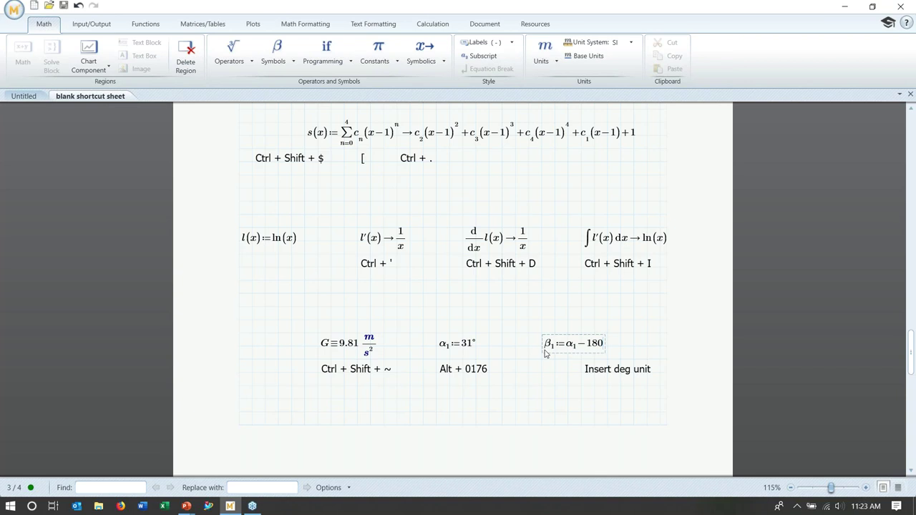
type("°=−2.601")
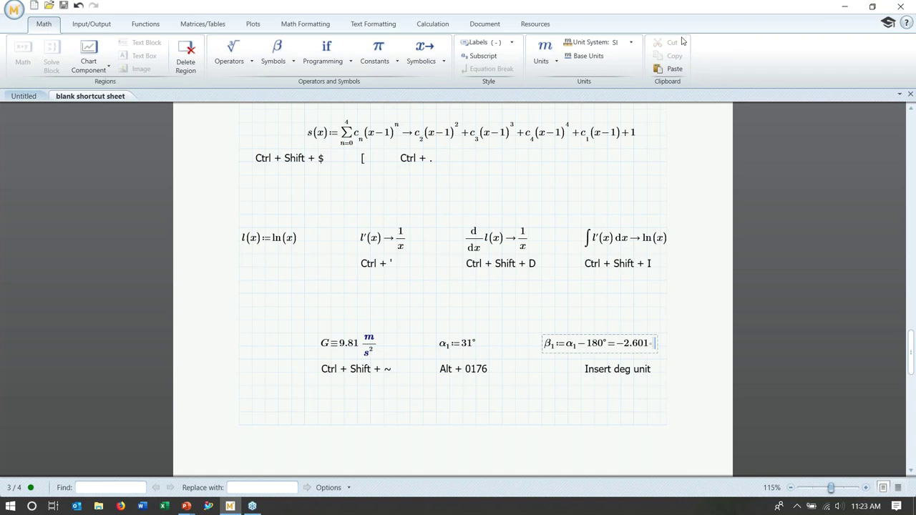
Step: Convert the β₁ result to degrees by inserting the ° angle unit
left_click(555, 63)
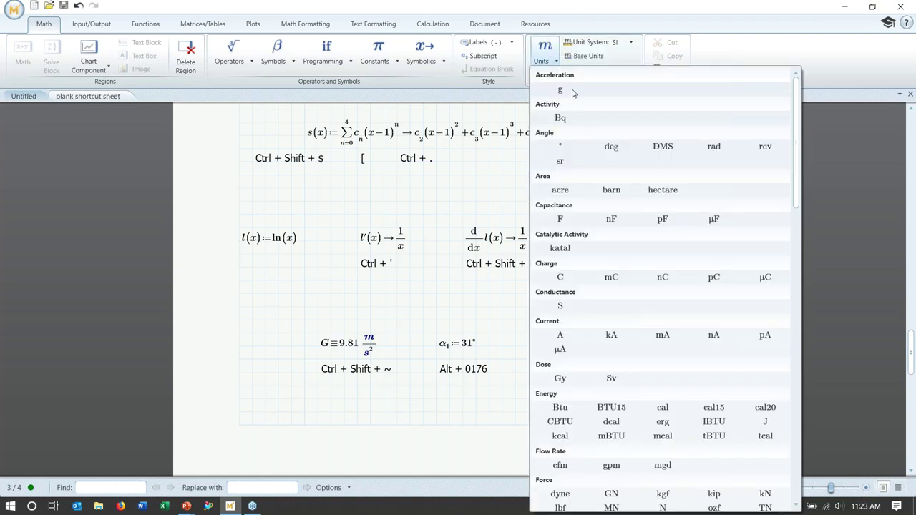
left_click(556, 147)
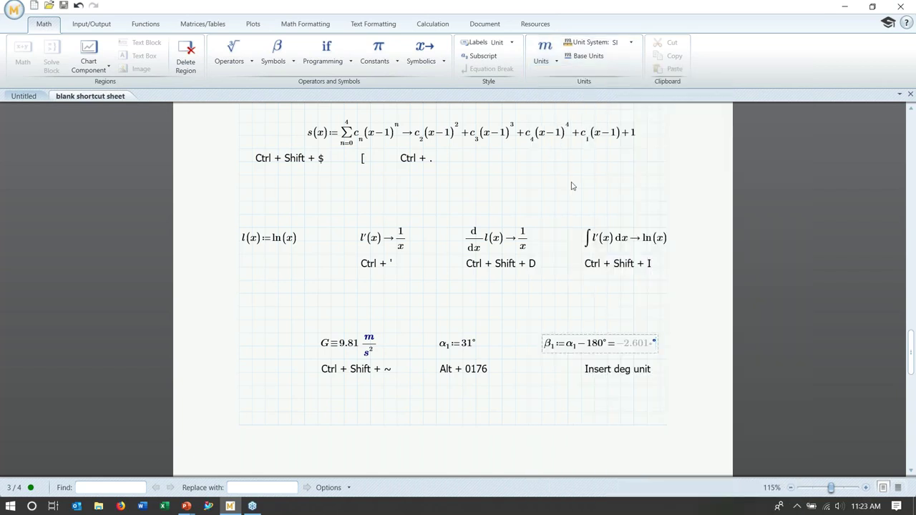
left_click(642, 317)
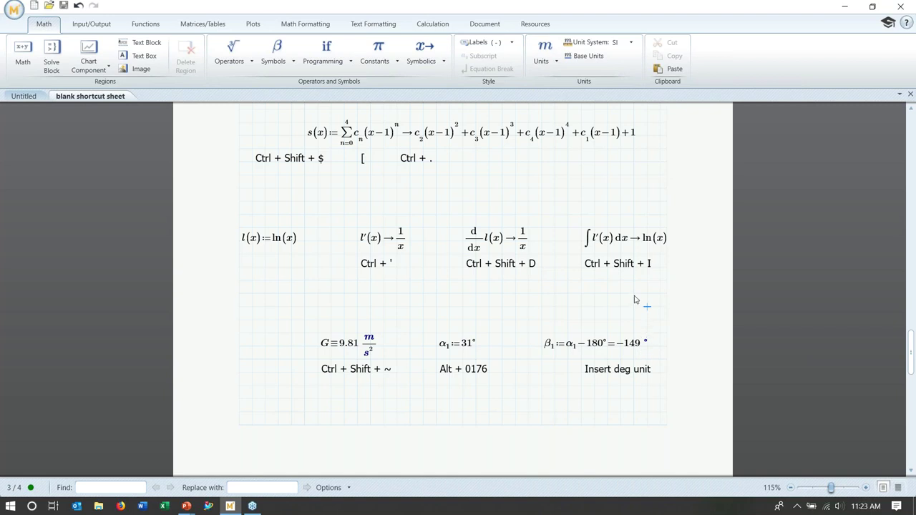
scroll(642, 296, "down", 10)
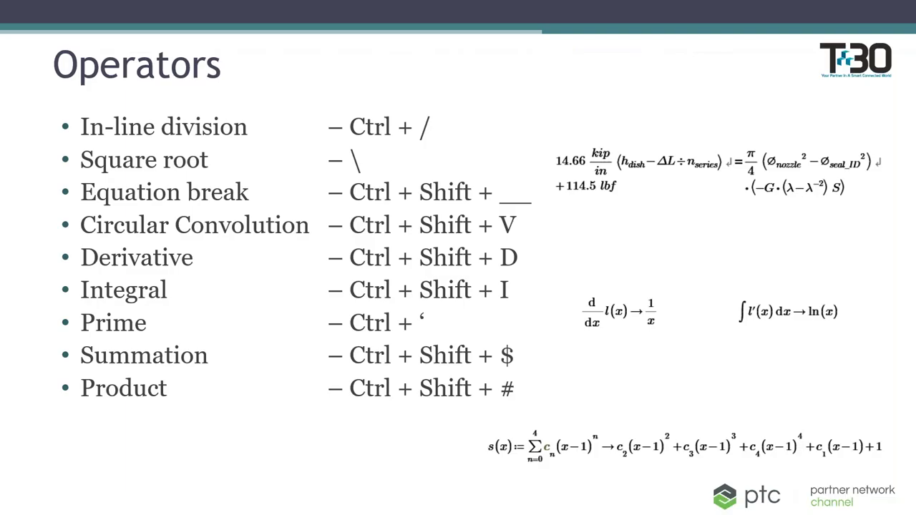
left_click(303, 224)
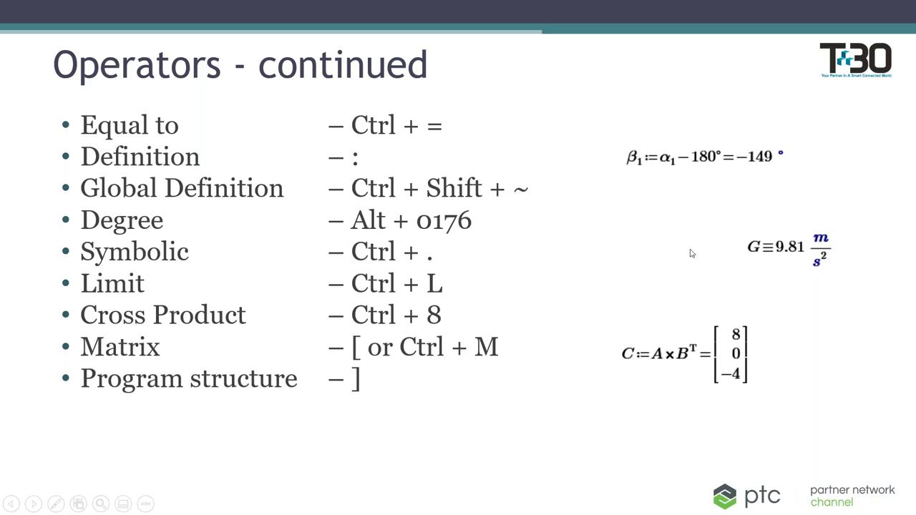
left_click(671, 261)
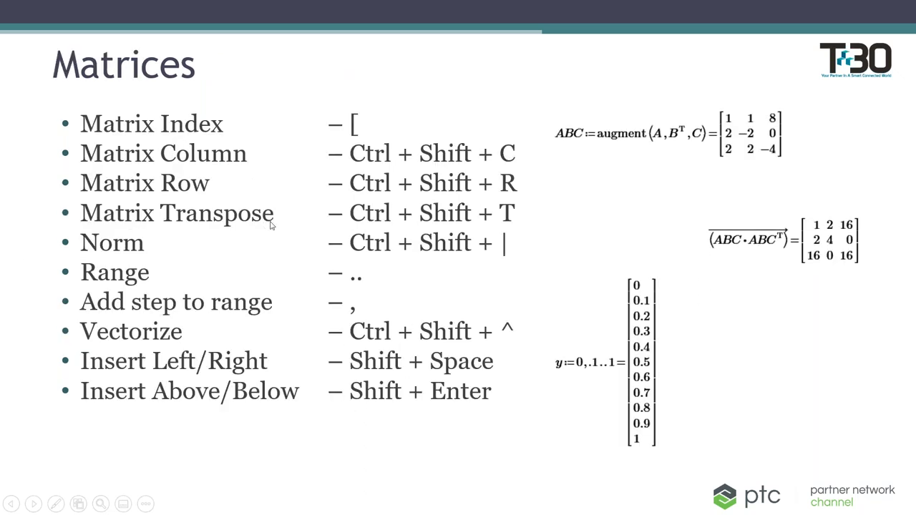
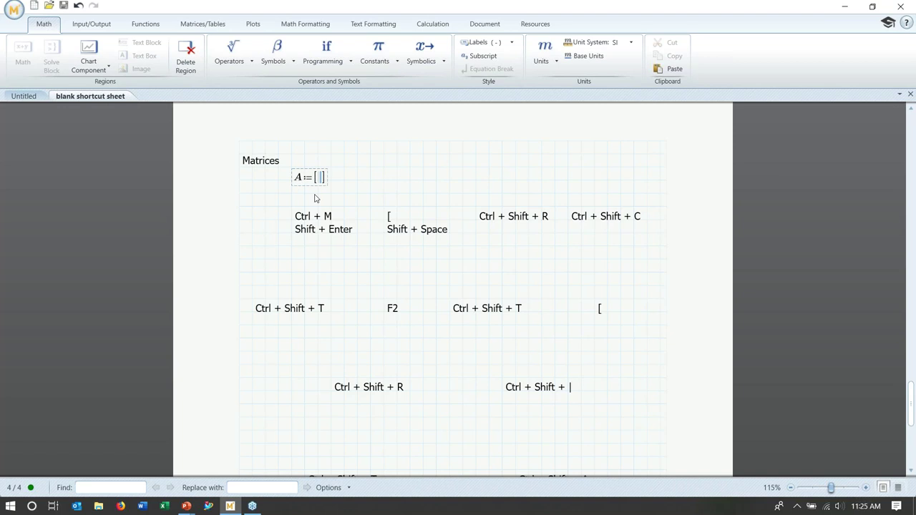
Step: Fill matrix A as a three-row column with the values 1, 2 and 2
type("1")
key("shift+Return")
type("2")
key("shift+Return")
type("2")
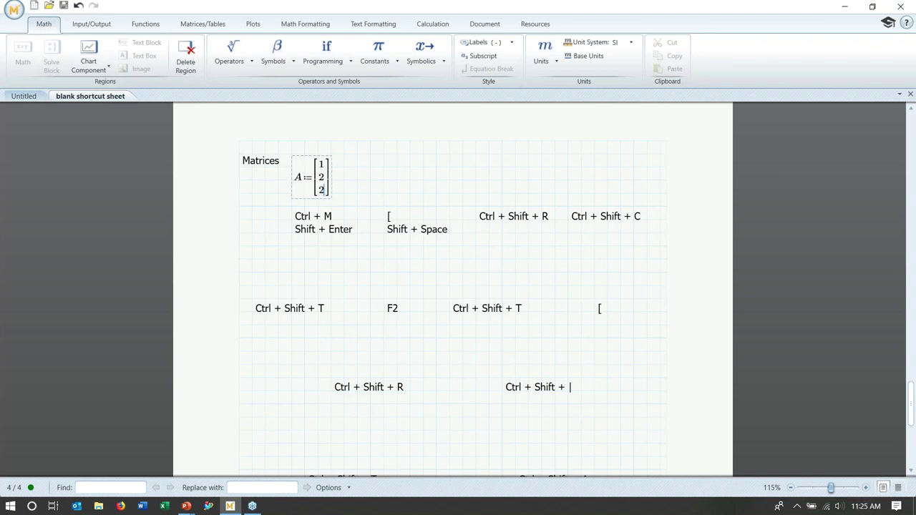
left_click(373, 184)
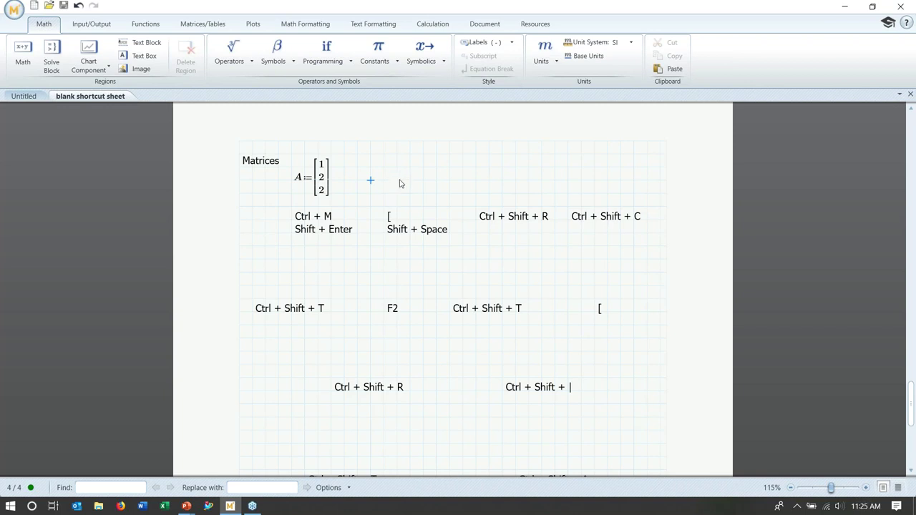
Step: Define B as a one-row matrix with the values 1, −2 and 2 above the "Shift + Space" text
left_click(383, 183)
type("[")
key("BackSpace")
type("B:=")
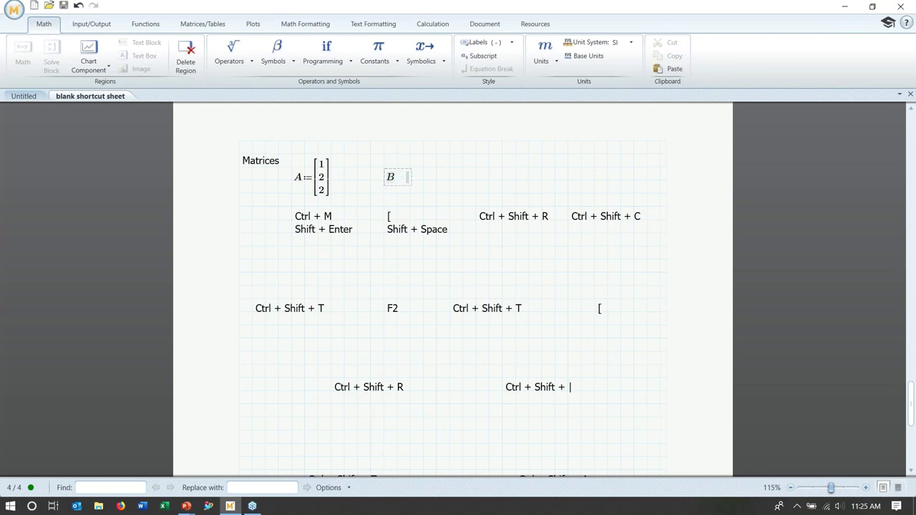
type("[1")
key("ctrl+shift+c")
type("-")
type("2")
key("ctrl+shift+c")
type("2")
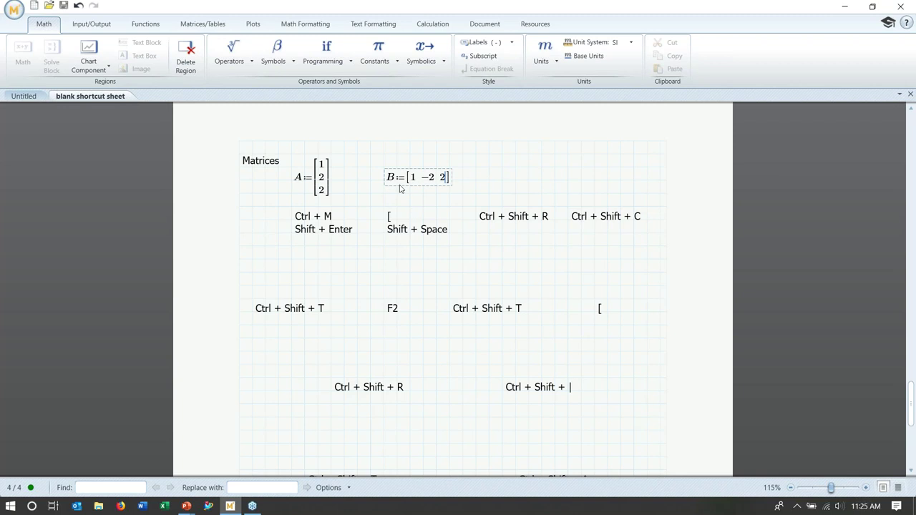
Step: Evaluate the row of matrix A at index 1 with the matrix row operator, above the "Ctrl + Shift + R" text
left_click(489, 183)
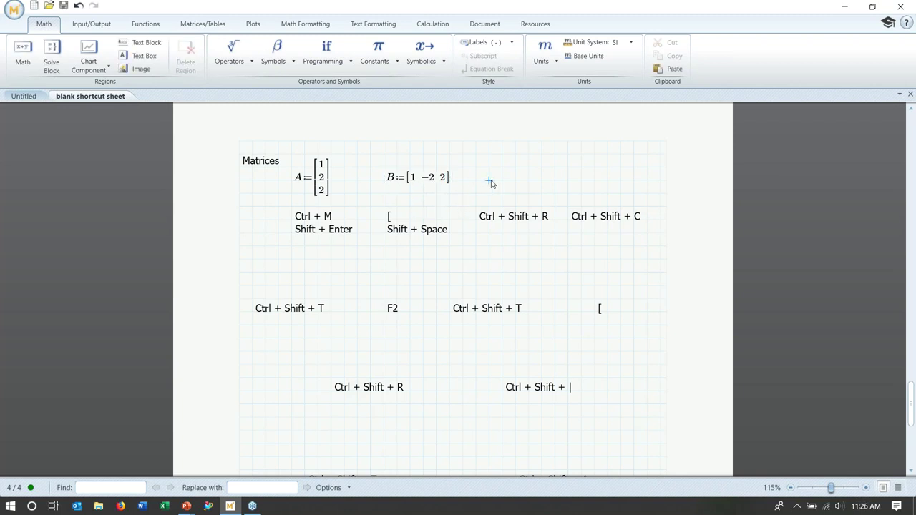
type("A")
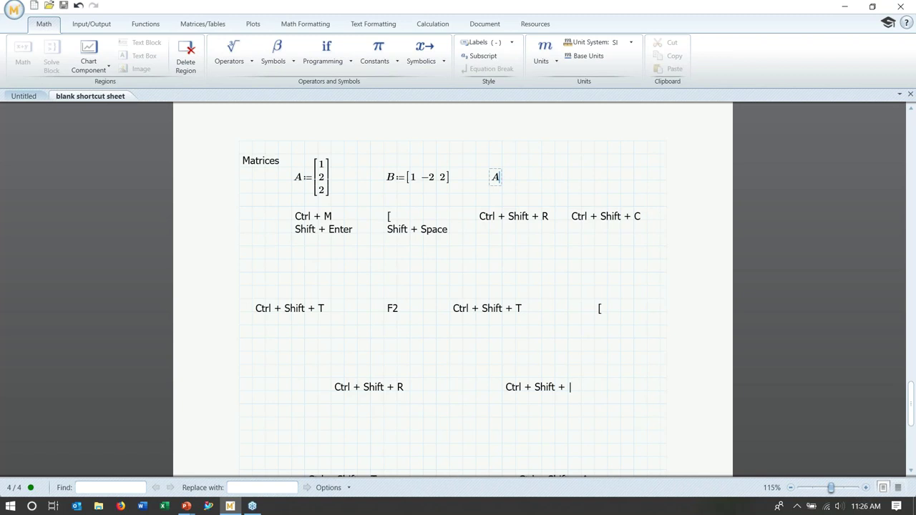
key("ctrl+shift+t")
type("=[2")
left_click(563, 181)
Step: Evaluate the column of matrix B at index 1 with the matrix column operator, above the "Ctrl + Shift + C" text
left_click(571, 183)
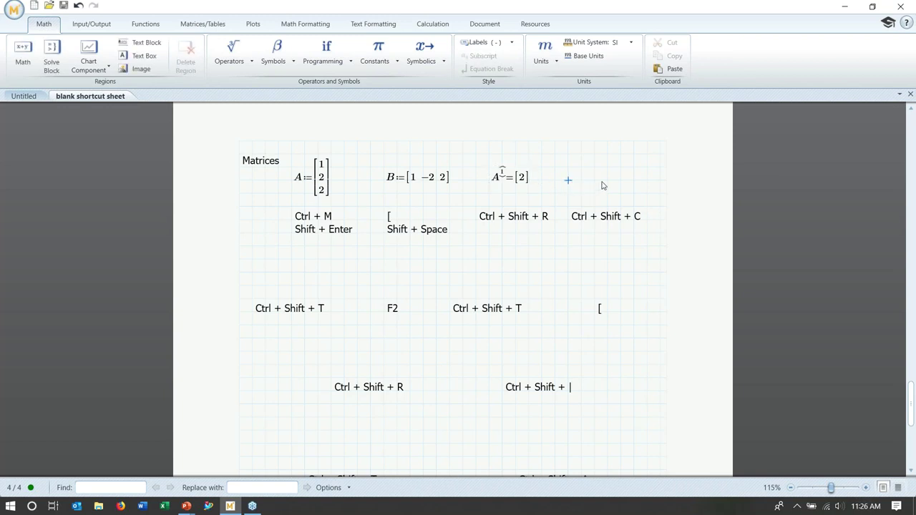
type("B")
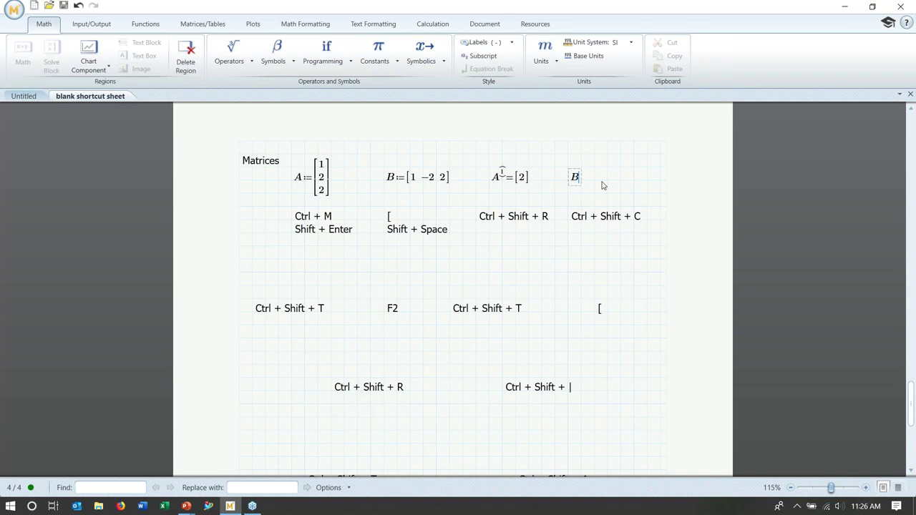
key("ctrl+shift+c")
type("1⟩=[−2")
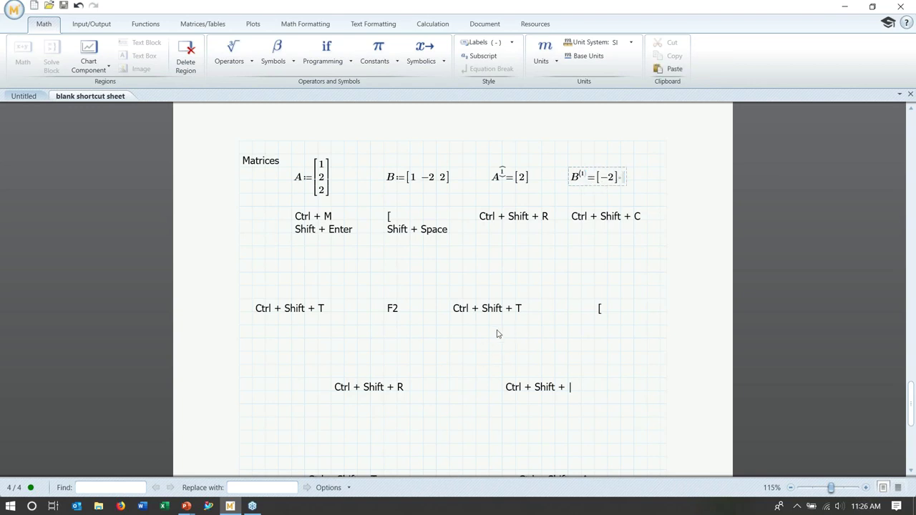
Step: Start the definition of C with A as its first operand, above the first "Ctrl + Shift + T" text
left_click(278, 287)
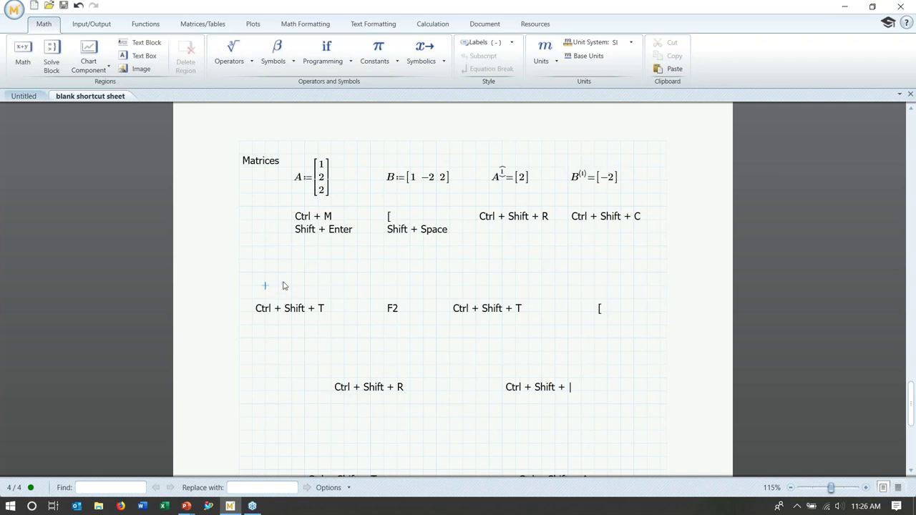
type("C:=")
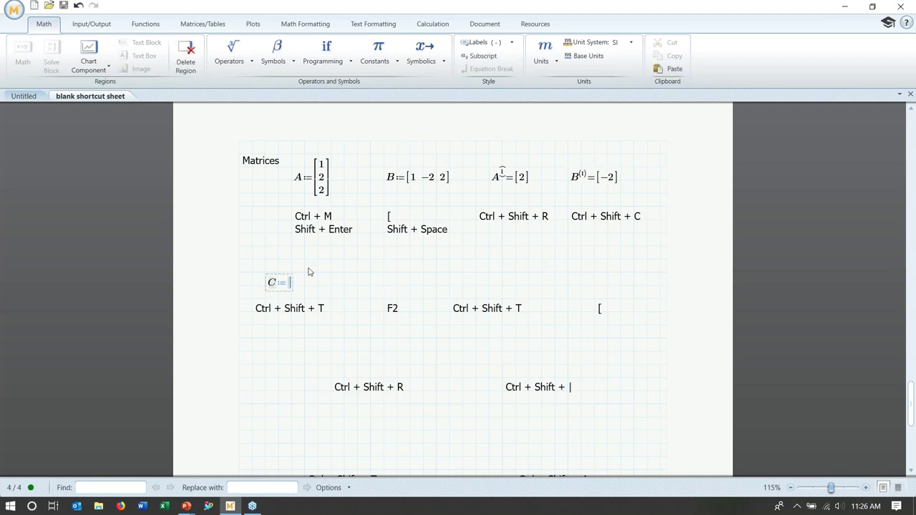
type("A")
Step: Switch to the slide show and check the cross product shortcut on the "Operators - continued" slide
key("alt+Tab")
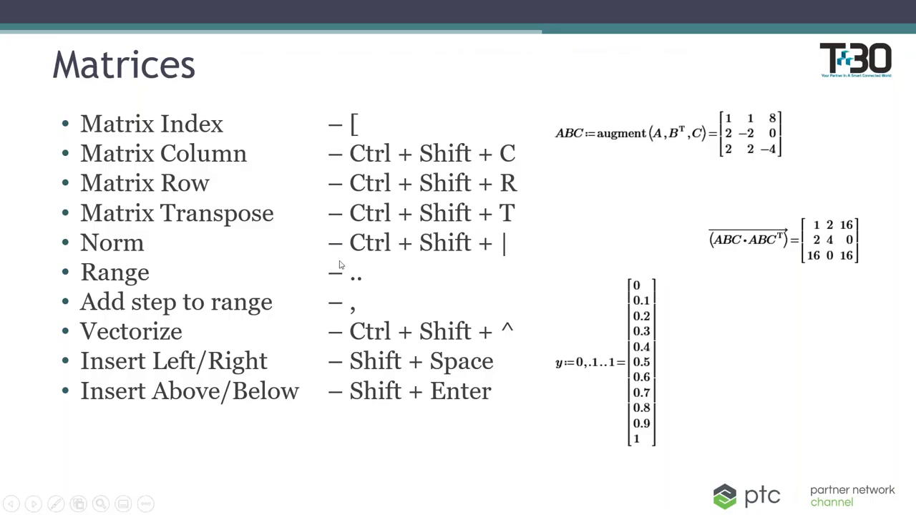
key("Left")
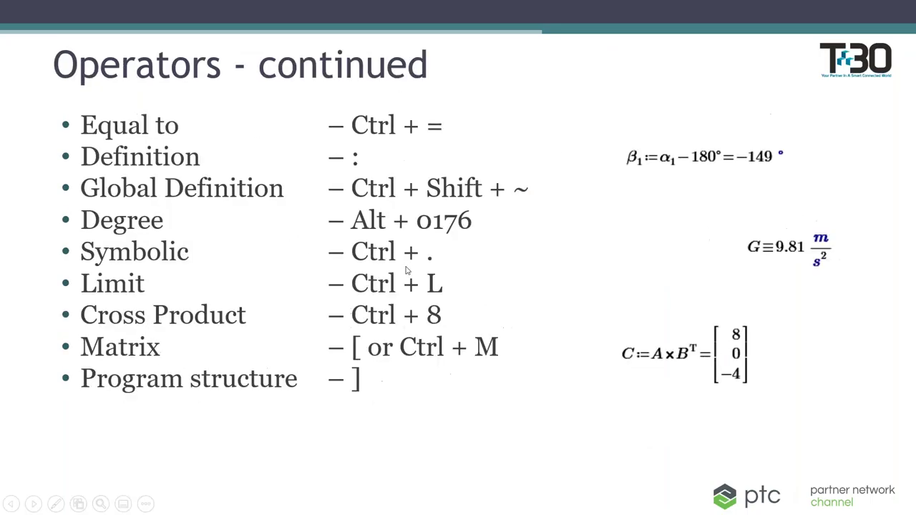
Step: Switch back to Mathcad Prime, complete C as the cross product of A and B transposed, evaluate it and align the region above its label
left_click(424, 320)
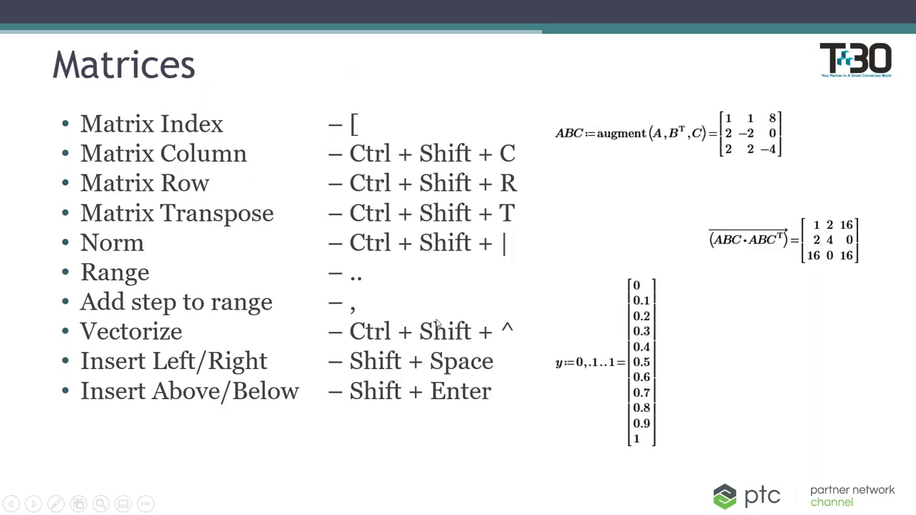
key("alt+Tab")
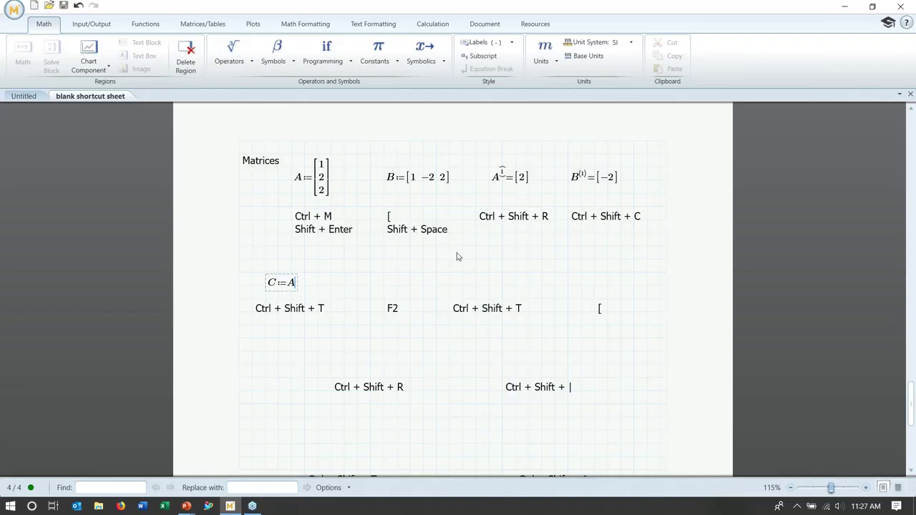
type("*")
type("B")
key("ctrl+shift+t")
type("=[8 0 -4")
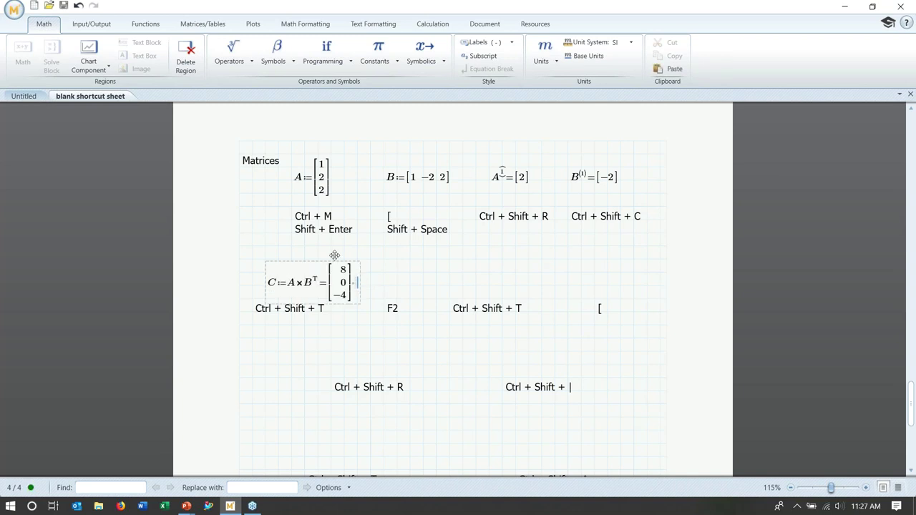
left_click_drag(346, 259, 333, 259)
Step: Open the functions list for a new region above the "F2" text and widen the list until the category names are readable
left_click(411, 259)
left_click(383, 272)
left_click(383, 286)
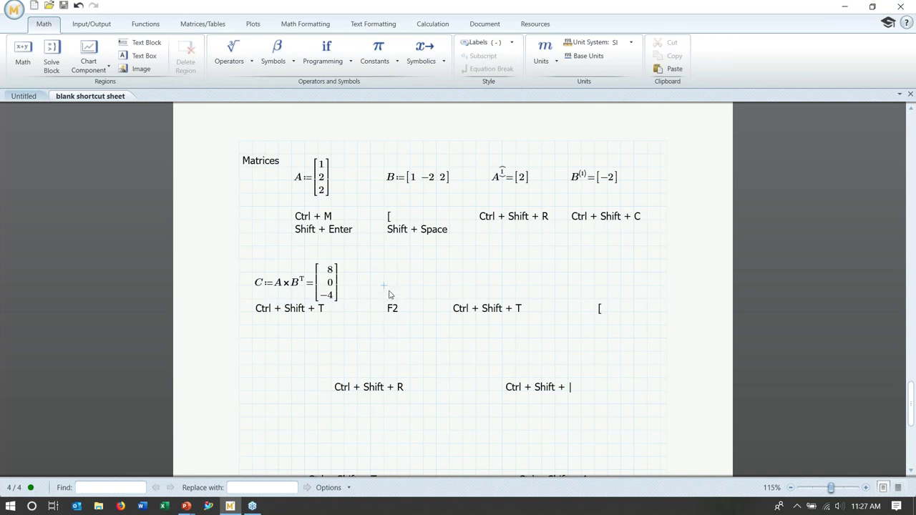
key("ctrl+e")
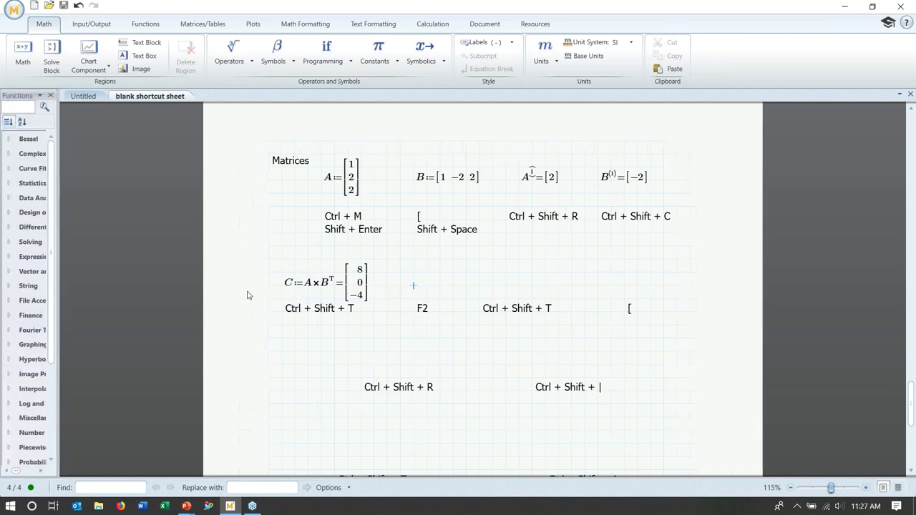
left_click_drag(61, 240, 124, 241)
left_click(64, 109)
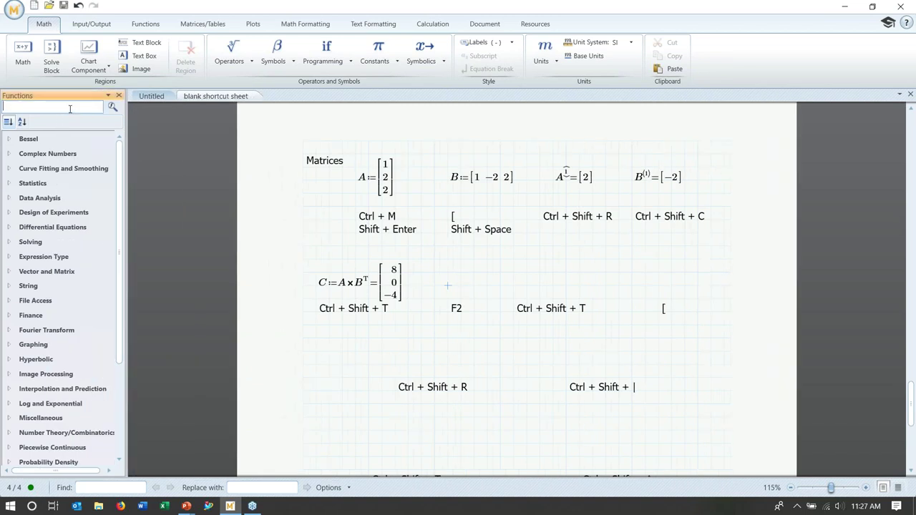
Step: Search the functions for "augment" and insert a single augment function from the Vector and Matrix category
type("augment")
left_click(9, 154)
double_click(43, 168)
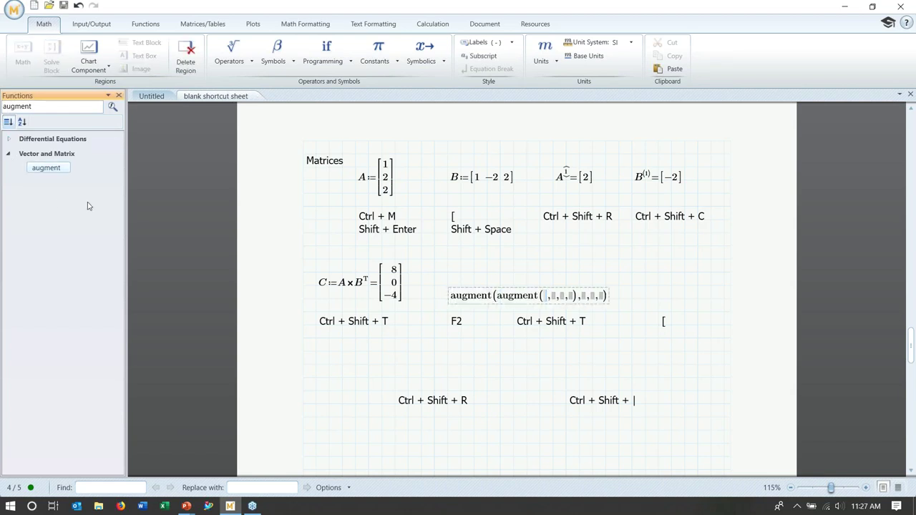
left_click(566, 277)
key("ctrl+z")
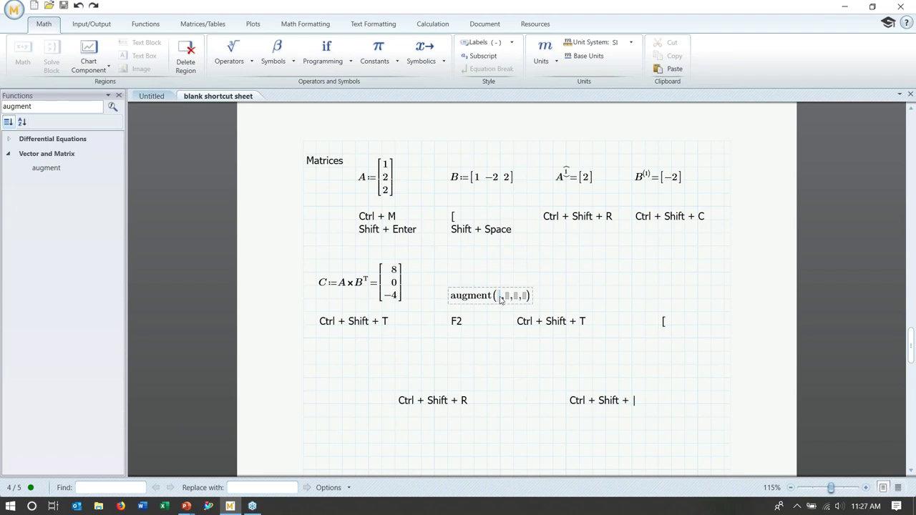
Step: Fill the augment function with A, B transposed and C, evaluate it and move the region up clear of the labels
type("A,B")
key("ctrl+shift+t")
type("C)")
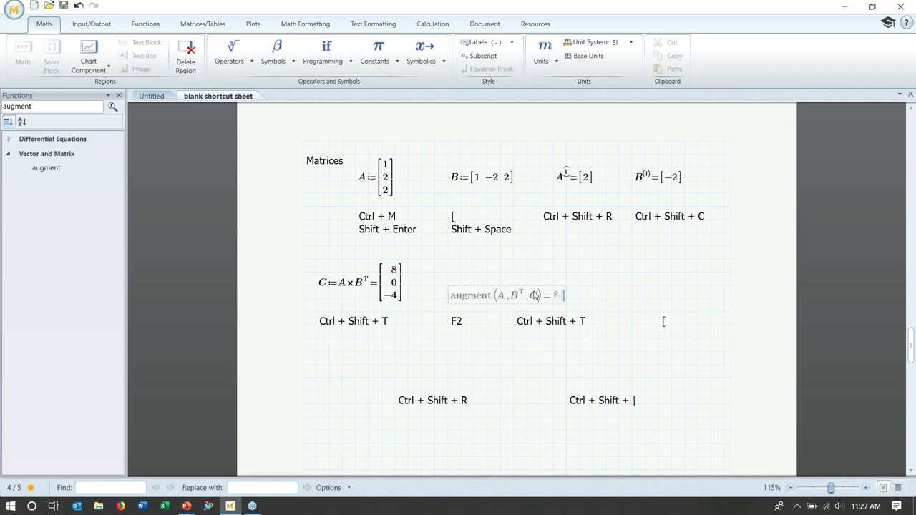
type("=")
left_click(521, 273)
left_click_drag(521, 272, 521, 261)
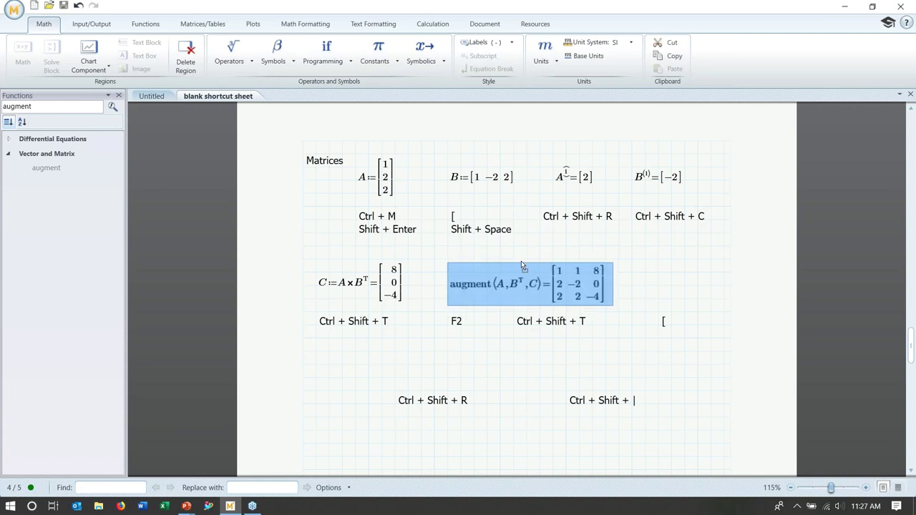
Step: Define the augmented matrix as ABC by adding the name and definition operator in front of augment
left_click(462, 290)
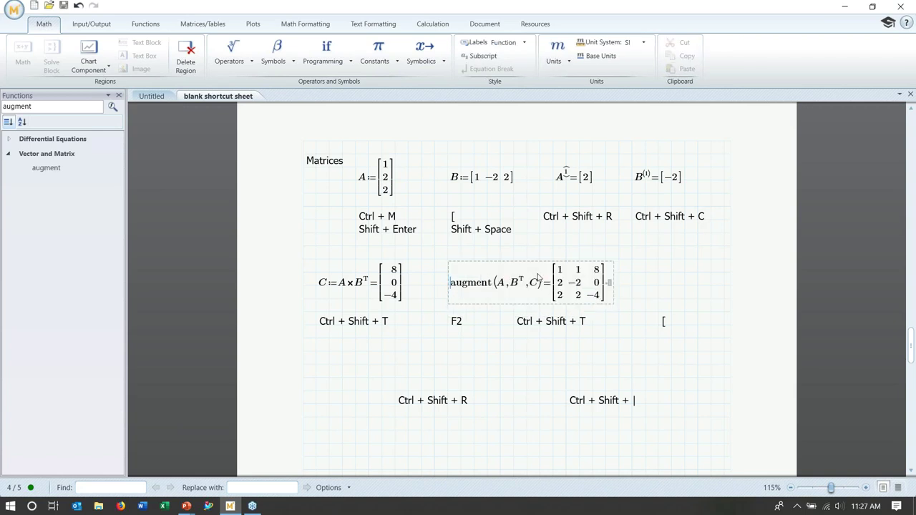
type("ABC:=")
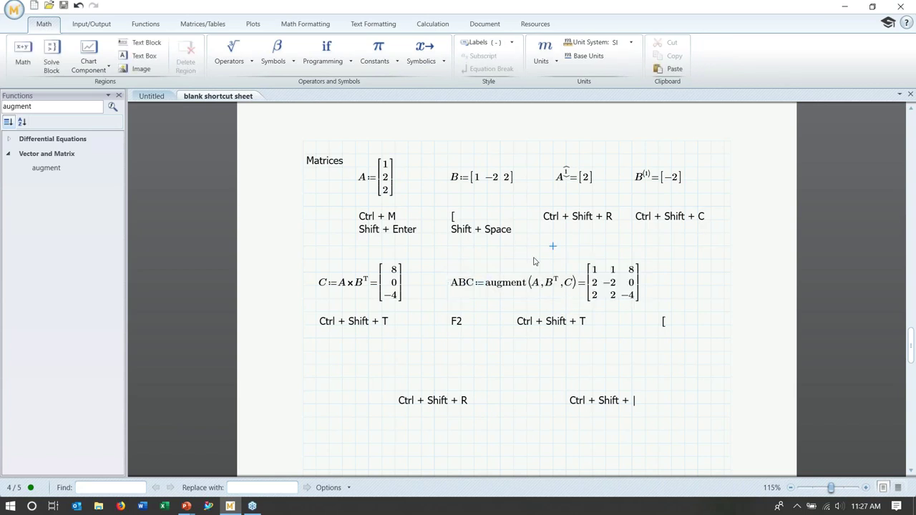
left_click(550, 247)
left_click(525, 265)
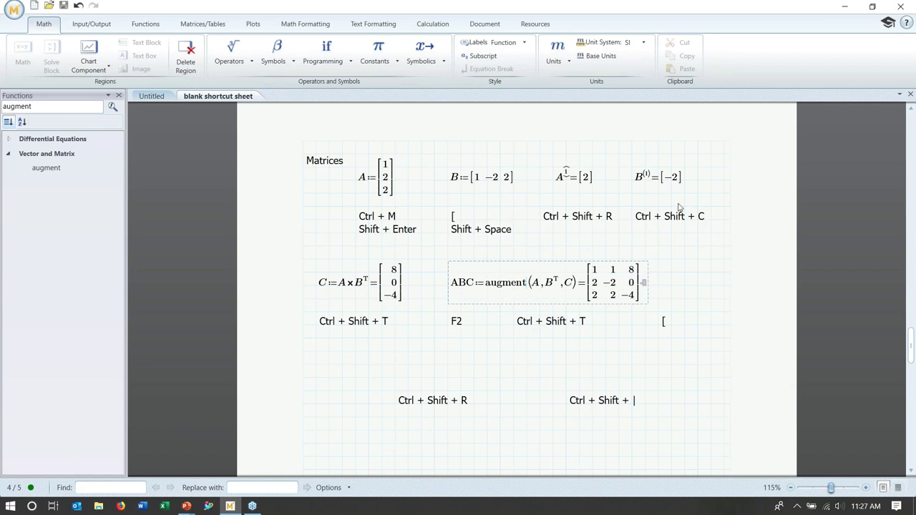
Step: Evaluate the row of ABC at index 1 above the lower "Ctrl + Shift + R" text, and set the insertion point above "Ctrl + Shift + |"
left_click(394, 377)
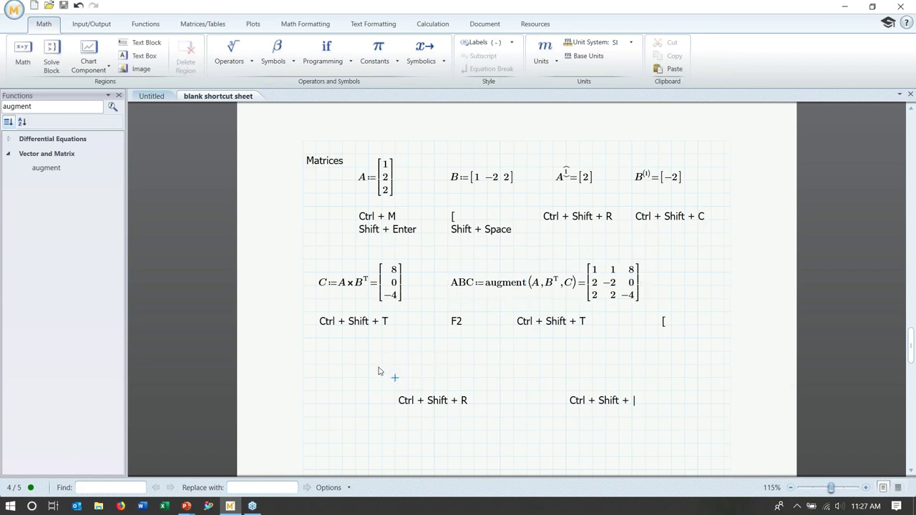
type("ABC")
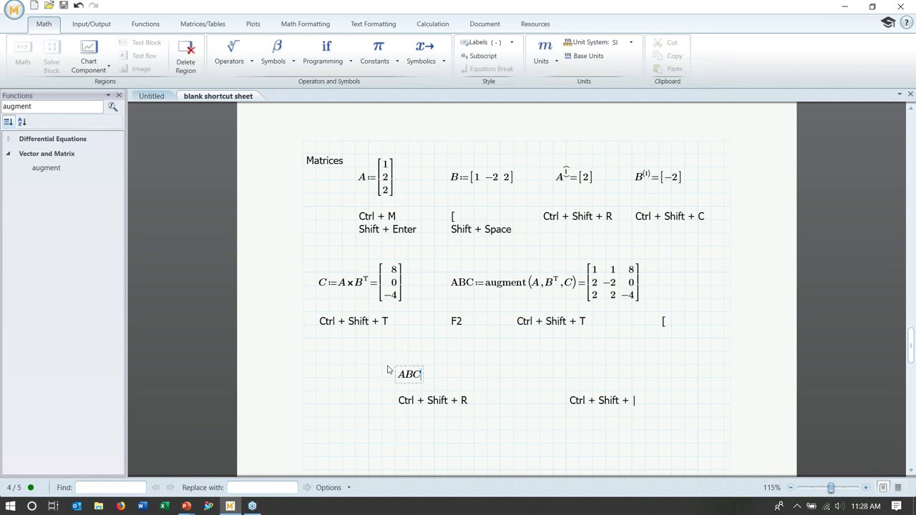
key("ctrl+shift+r")
type("1=")
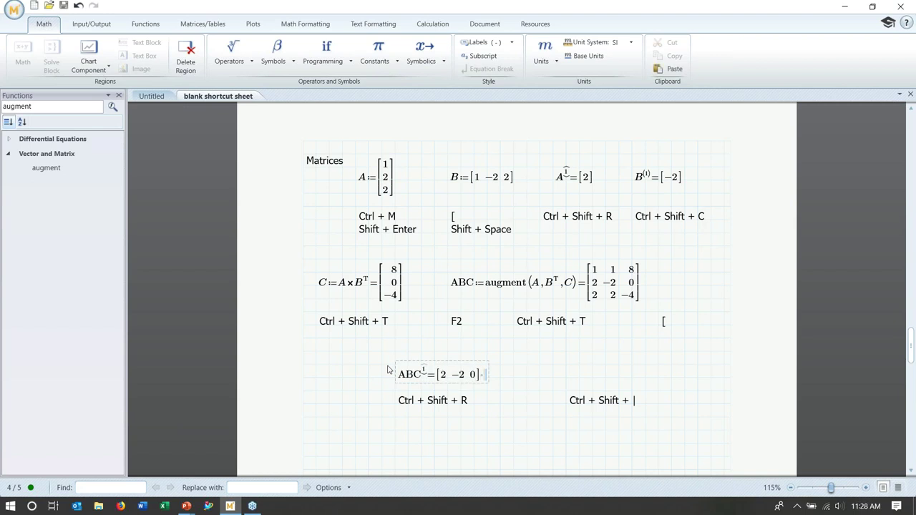
left_click(565, 378)
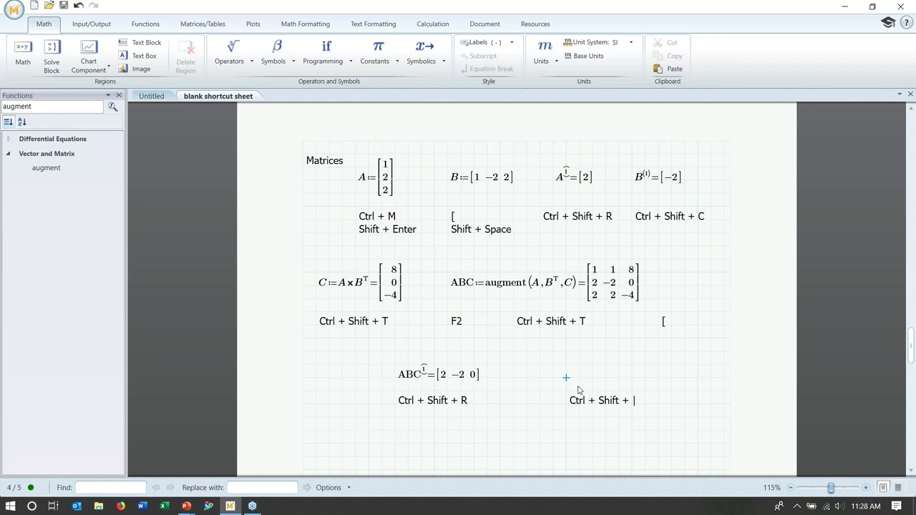
type("ABC")
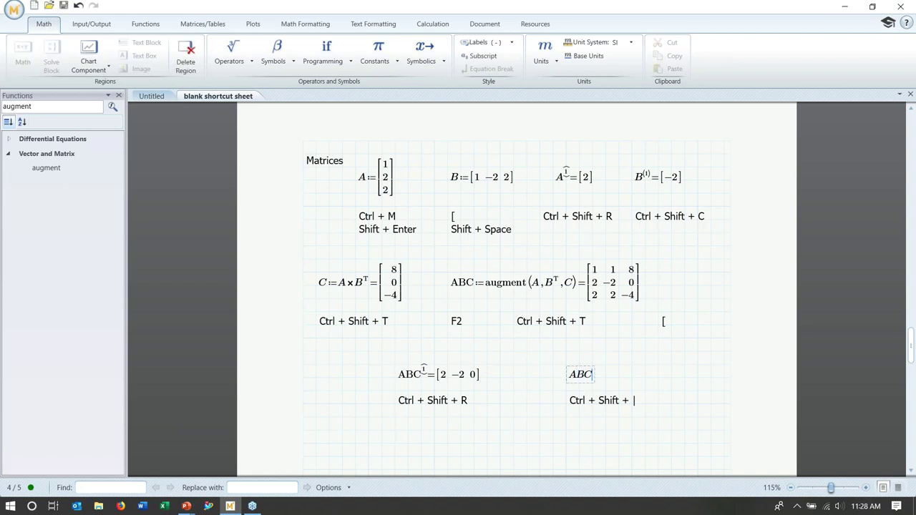
key("shift+6")
type("1⟩=[1 -2 2")
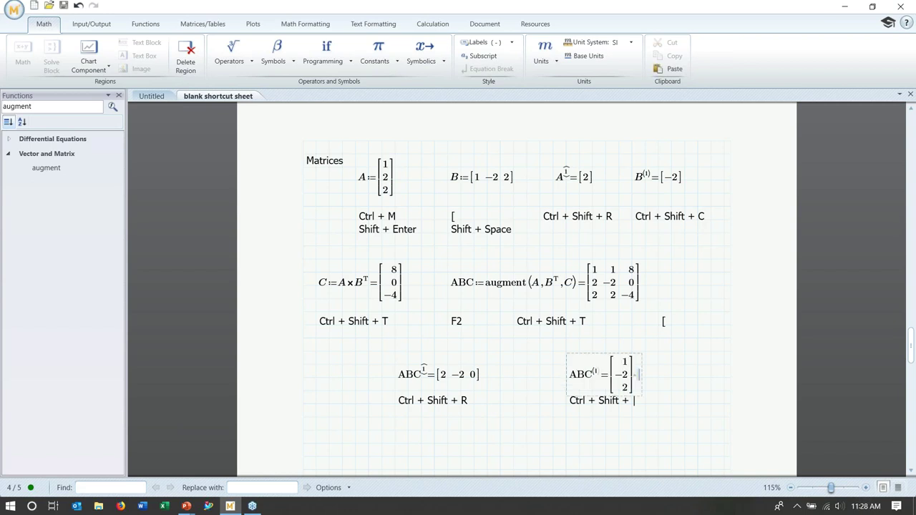
key("BackSpace")
key("BackSpace")
key("BackSpace")
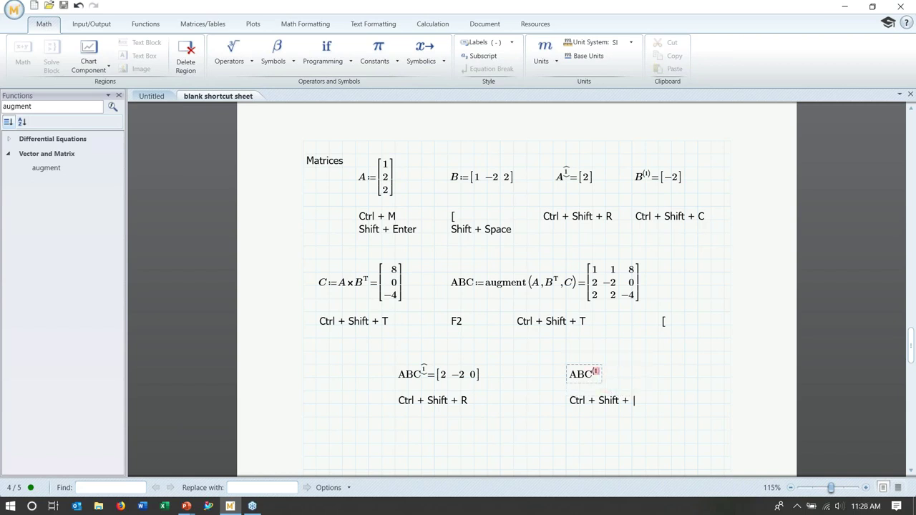
key("BackSpace")
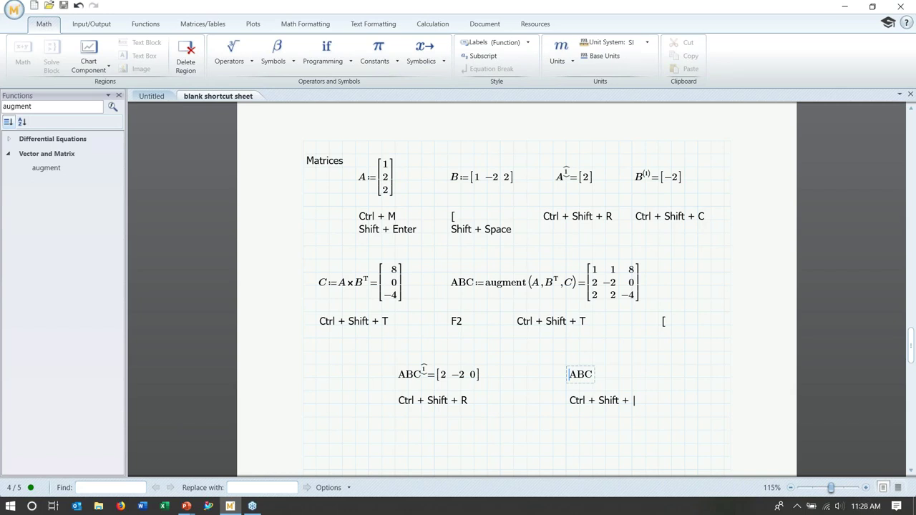
key("Delete")
key("Delete")
key("Delete")
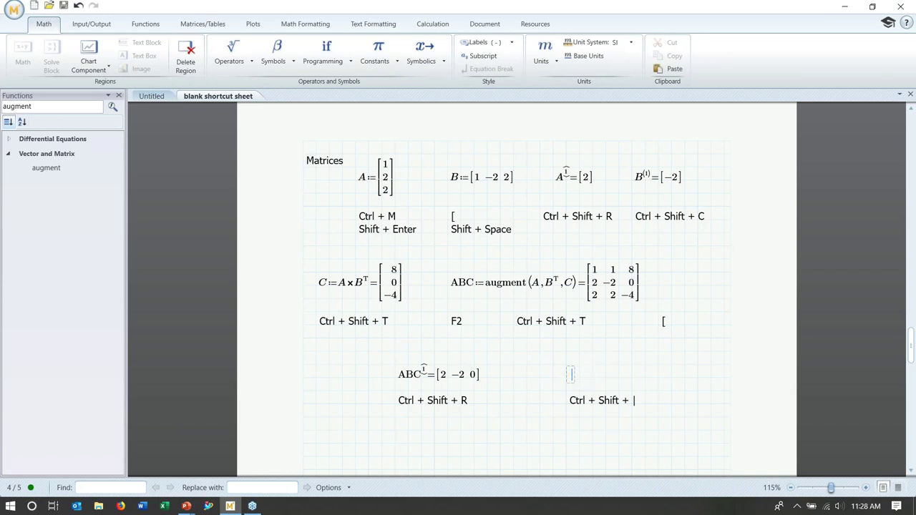
Step: Evaluate the norm of ABC with the norm operator above the "Ctrl + Shift + |" text
key("ctrl+shift+bar")
type("ABC‖")
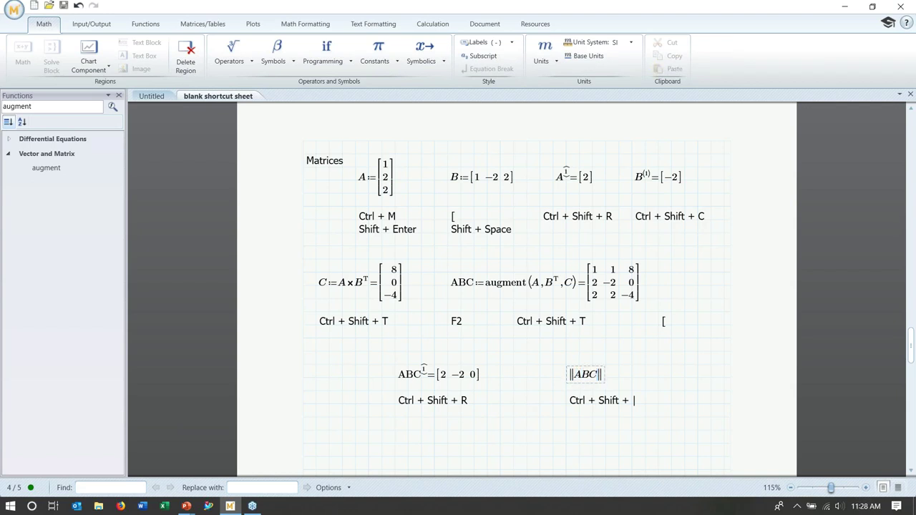
type("=80")
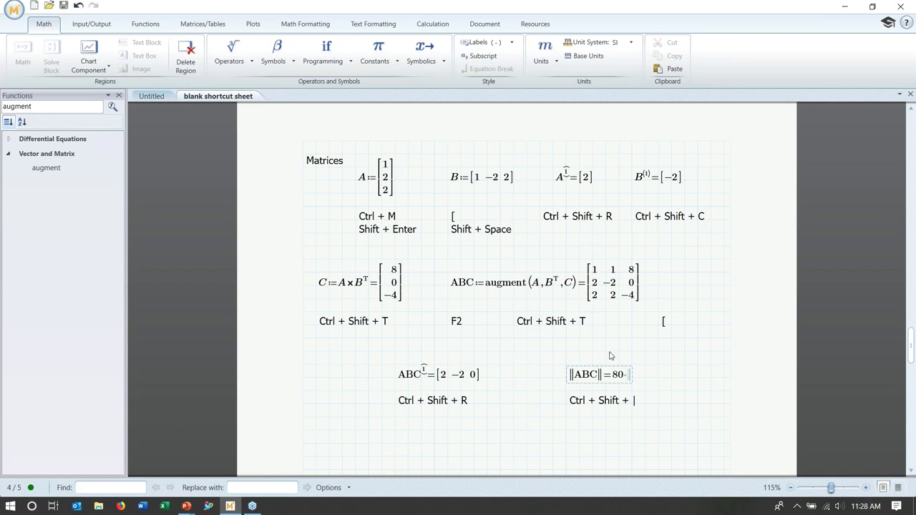
left_click(607, 352)
Step: Evaluate ABC multiplied by its transpose above the last "Ctrl + Shift + T" text and move the region up clear of the label
scroll(625, 372, "down", 2)
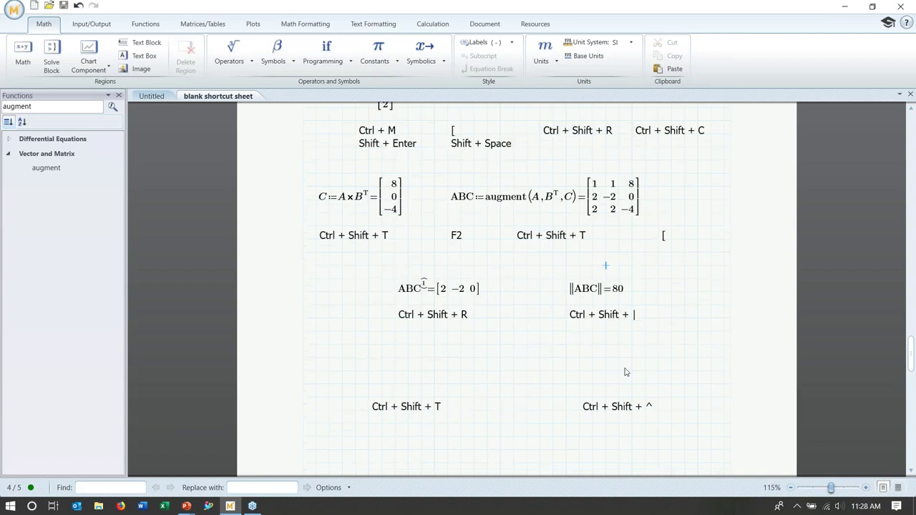
left_click(381, 386)
left_click(369, 384)
type("ABC")
type("*ABC")
key("ctrl+shift+t")
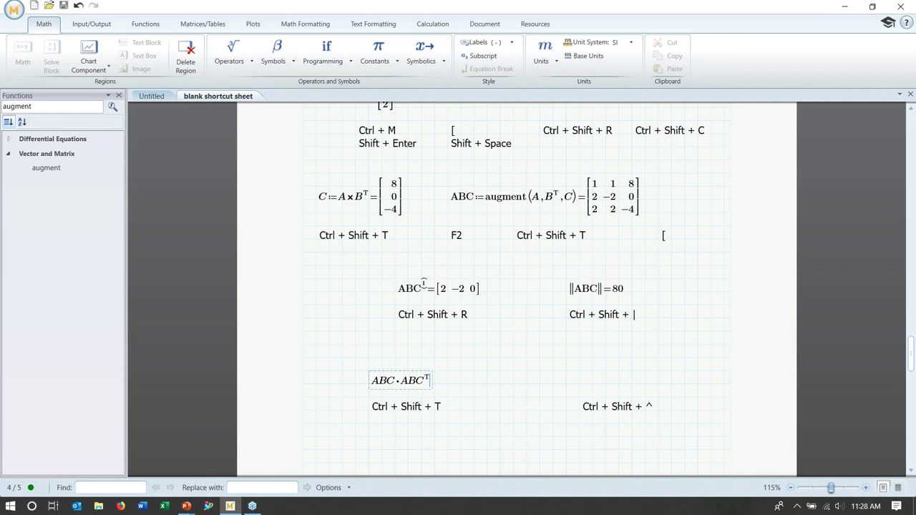
type("=[66 0 −28; 0 8 0; −28 0 24")
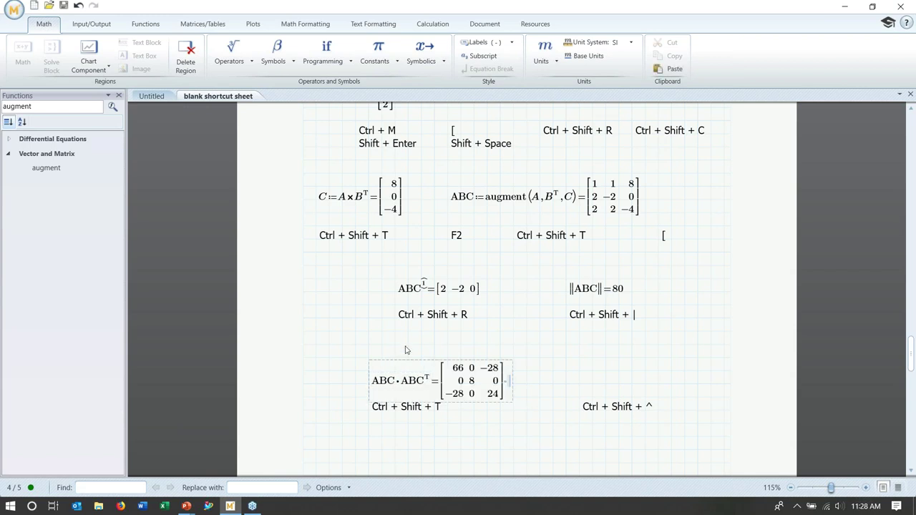
left_click(400, 356)
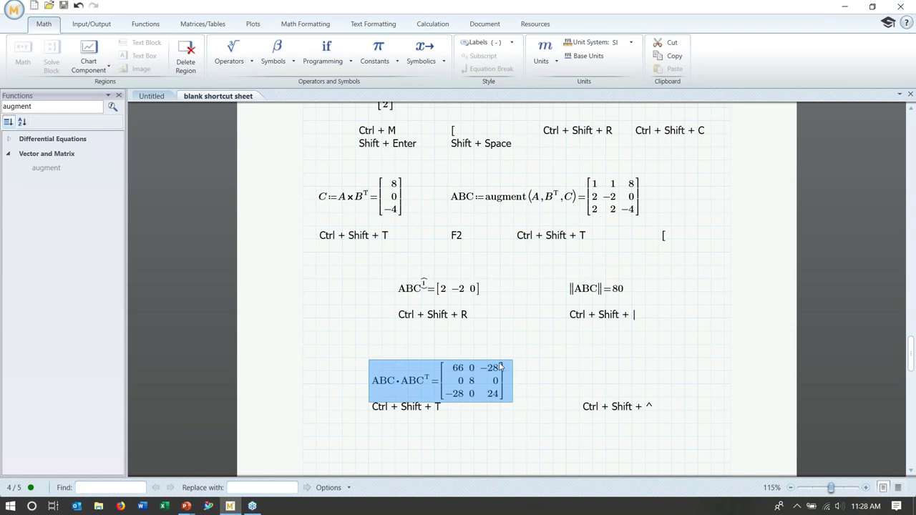
Step: Evaluate the vectorized product of ABC and its transpose, in parentheses, above the "Ctrl + Shift + ^" text
left_click(565, 385)
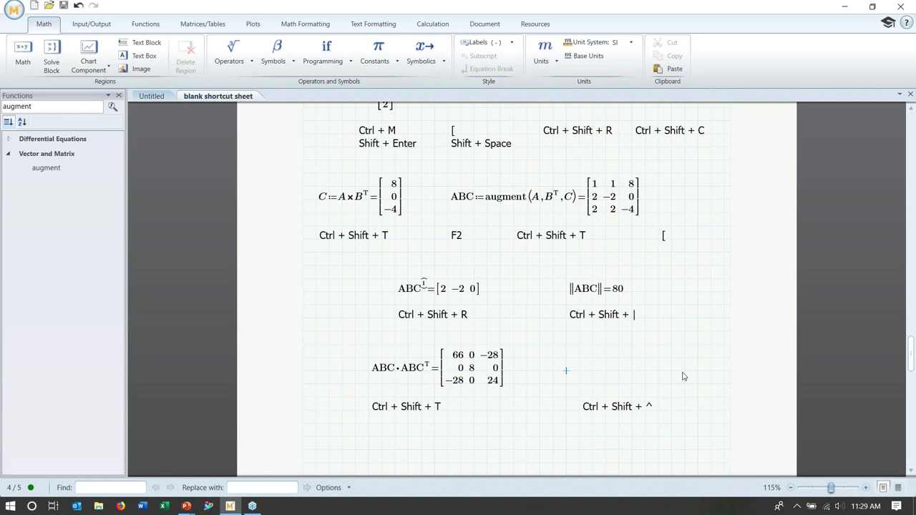
type("A")
key("BackSpace")
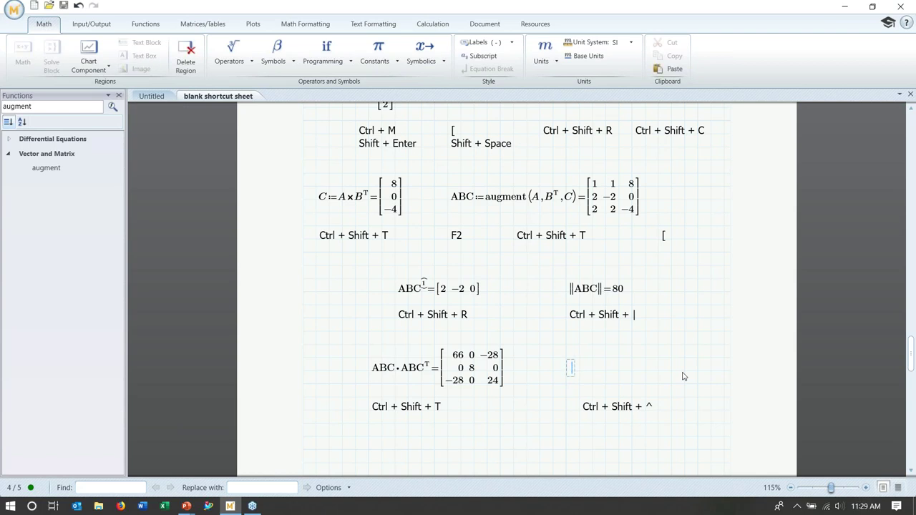
key("ctrl+shift+6")
type("(ABC")
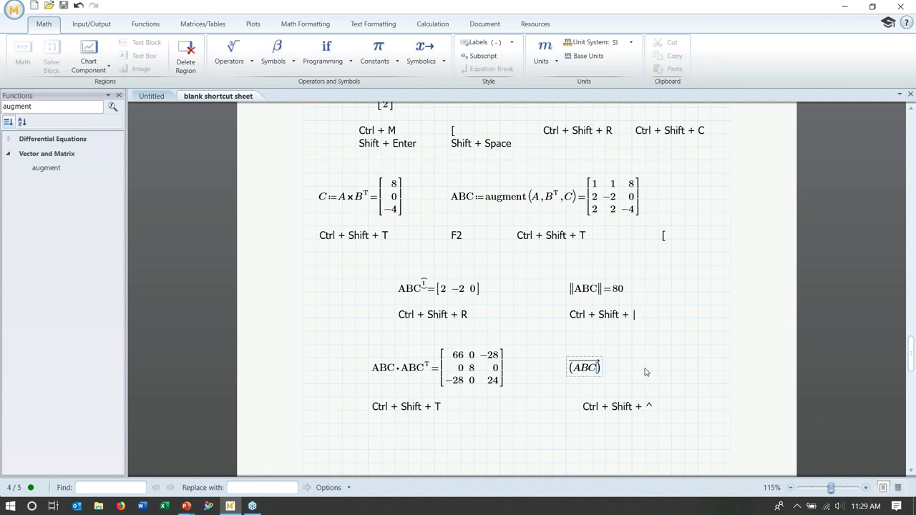
type("*ABC")
key("ctrl+shift+t")
key("equal")
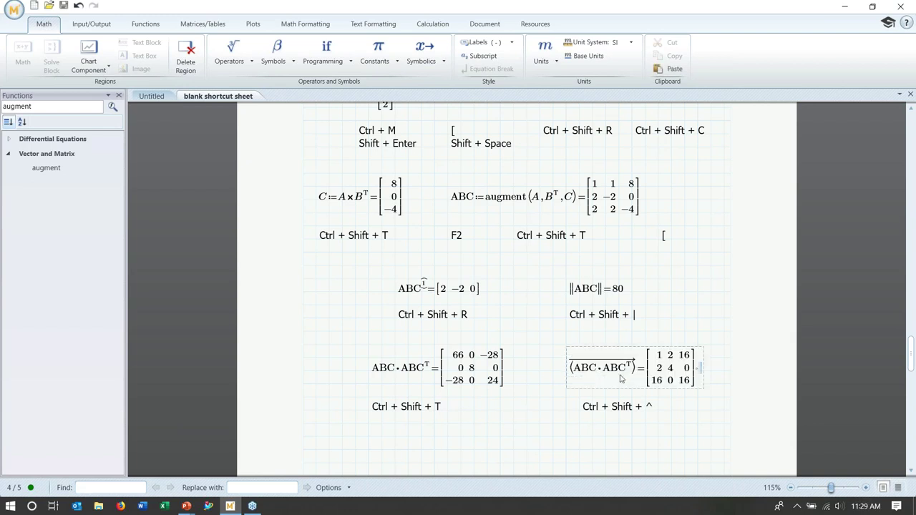
left_click(671, 318)
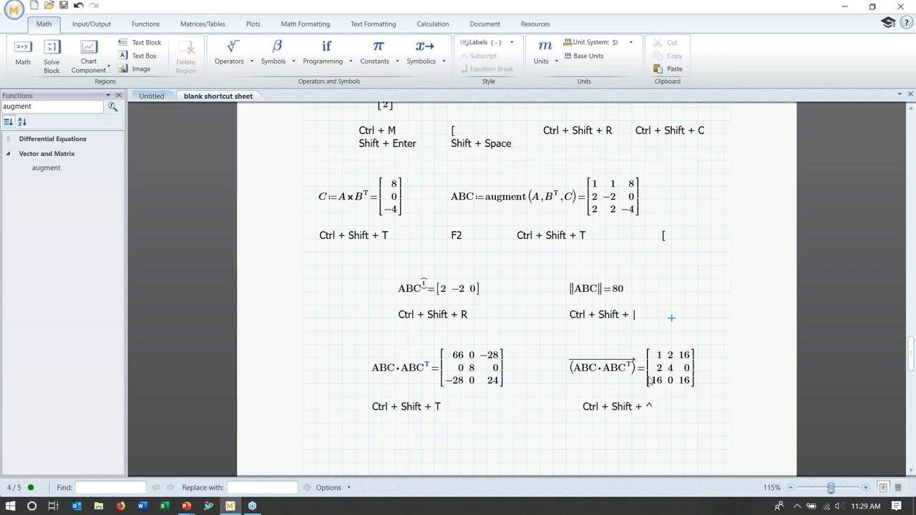
scroll(639, 380, "down", 3)
scroll(639, 380, "down", 3)
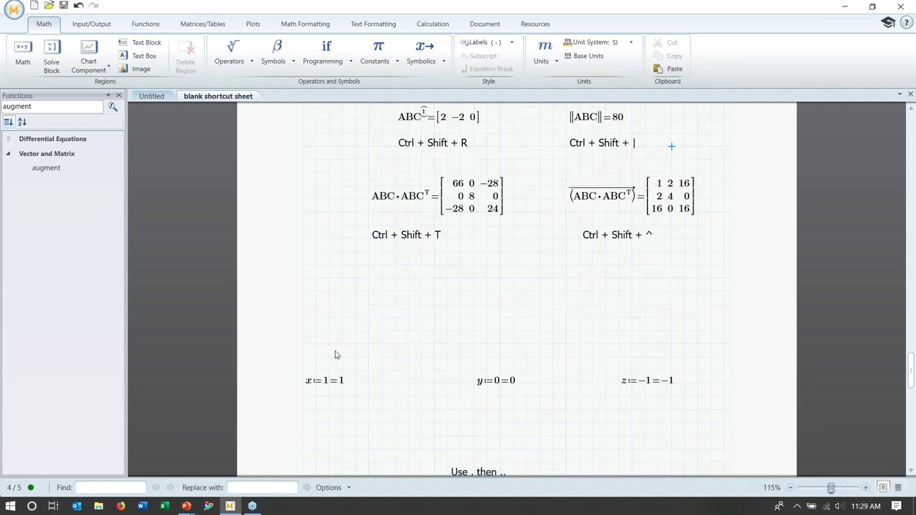
scroll(361, 365, "down", 1)
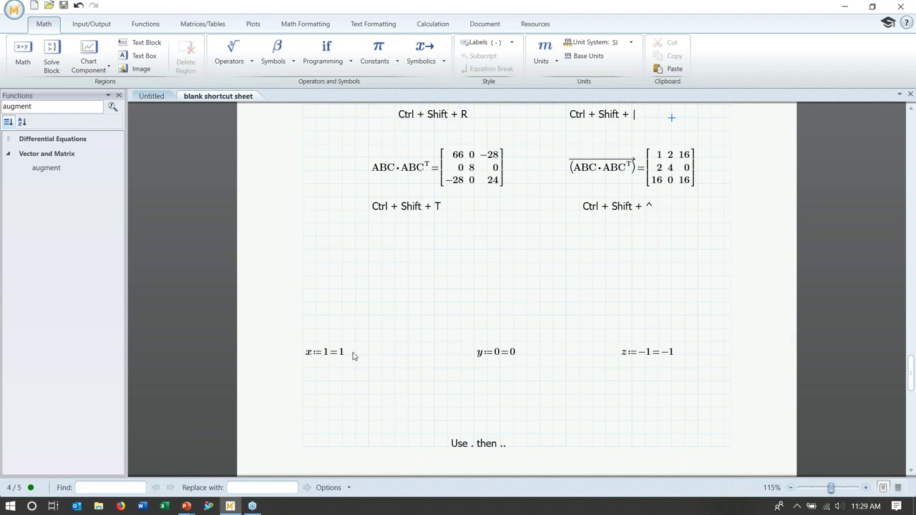
Step: Redefine x as the range 1,2..10 and evaluate it above the "Use , then .." text
left_click(328, 352)
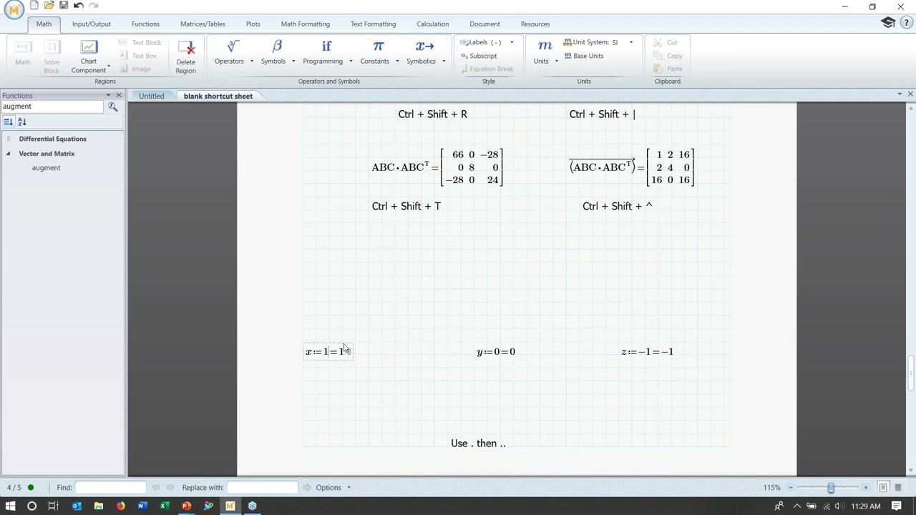
key("Delete")
type(",")
type("2..10=")
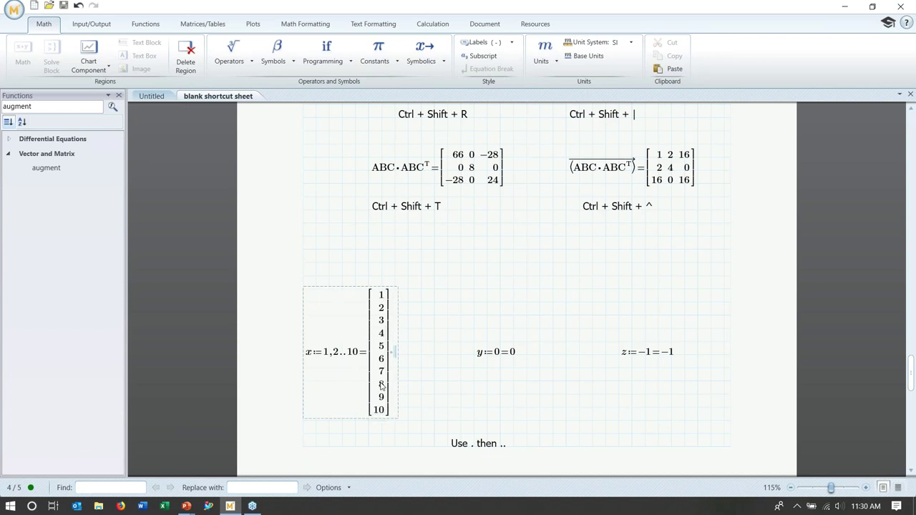
Step: Redefine y as the range 0,.1..1 and evaluate it beside the x range
left_click(503, 356)
key("BackSpace")
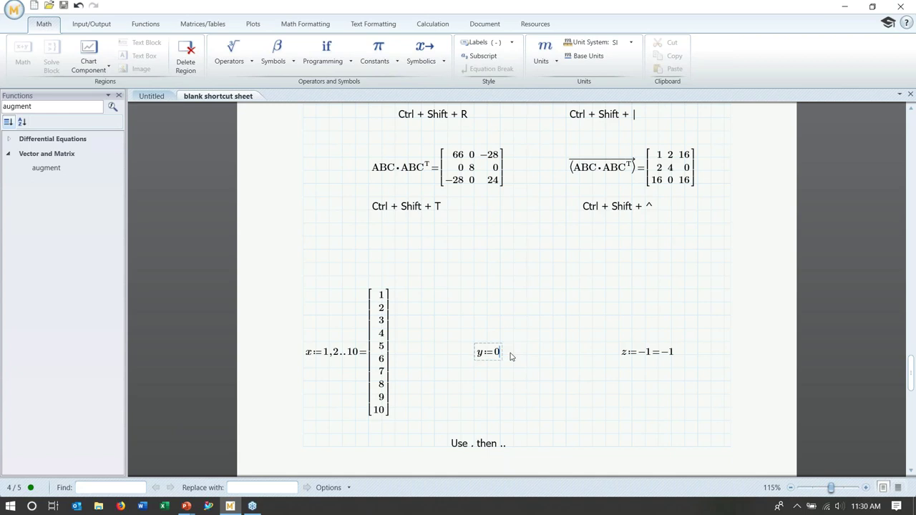
type(",")
type("1;")
type("1..1")
type("=")
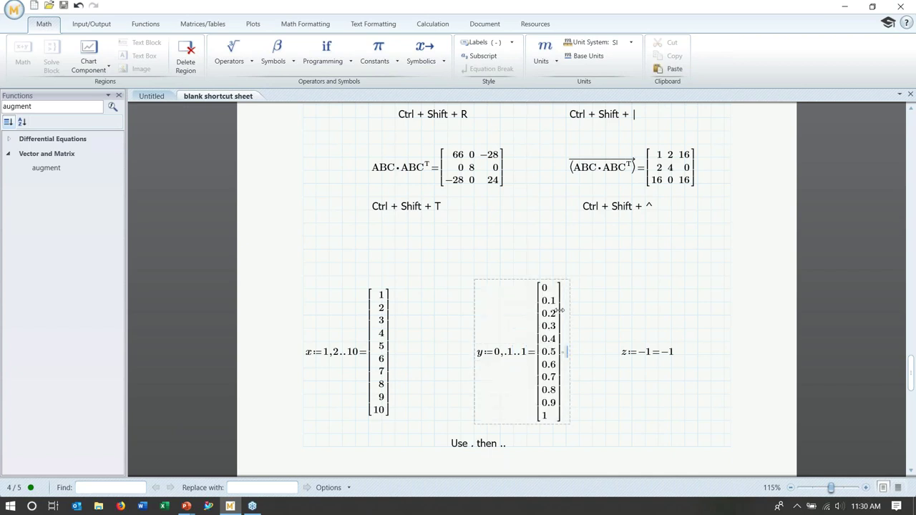
Step: Redefine z as the range -1,-.8..1, evaluate it, and switch to the PowerPoint slide show
left_click(641, 353)
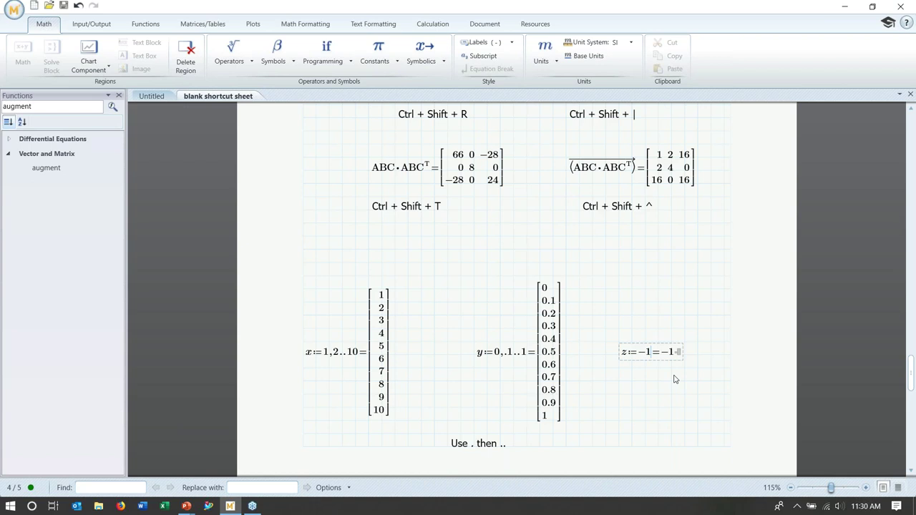
key("Delete")
type(",")
type("-")
type(".8")
type("1")
type("=")
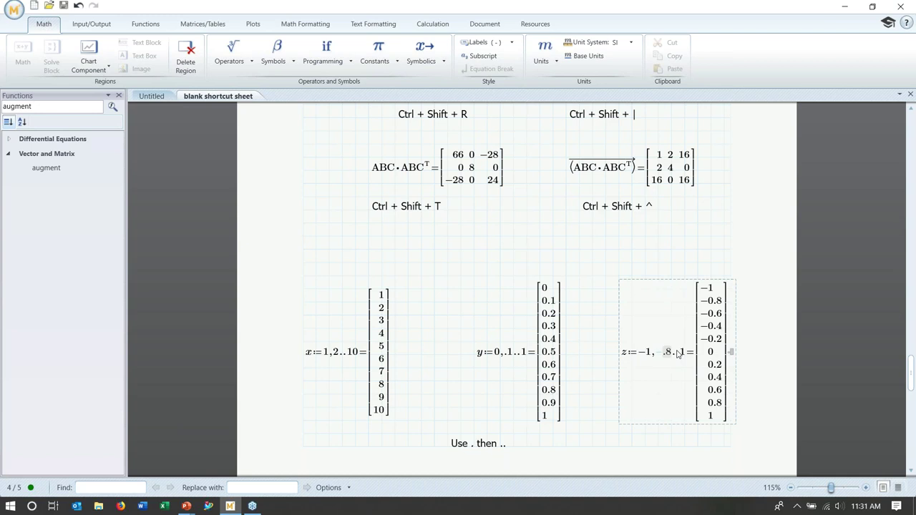
scroll(678, 354, "down", 1)
key("alt+Tab")
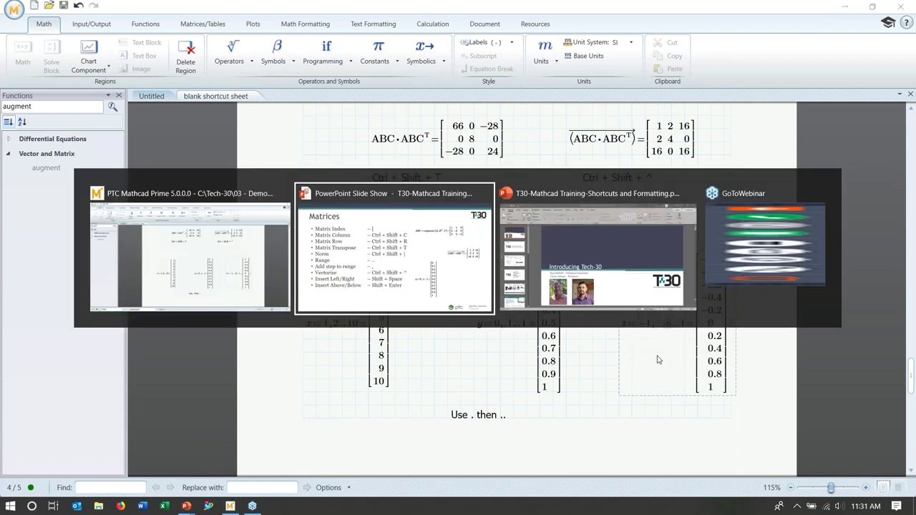
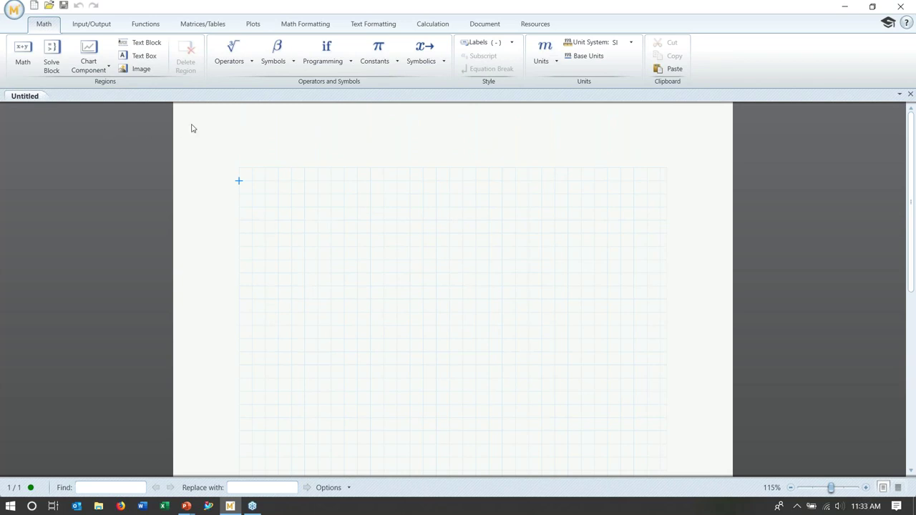
Step: Set the page size of the blank worksheet to Legal (8.5" x 14")
left_click(495, 25)
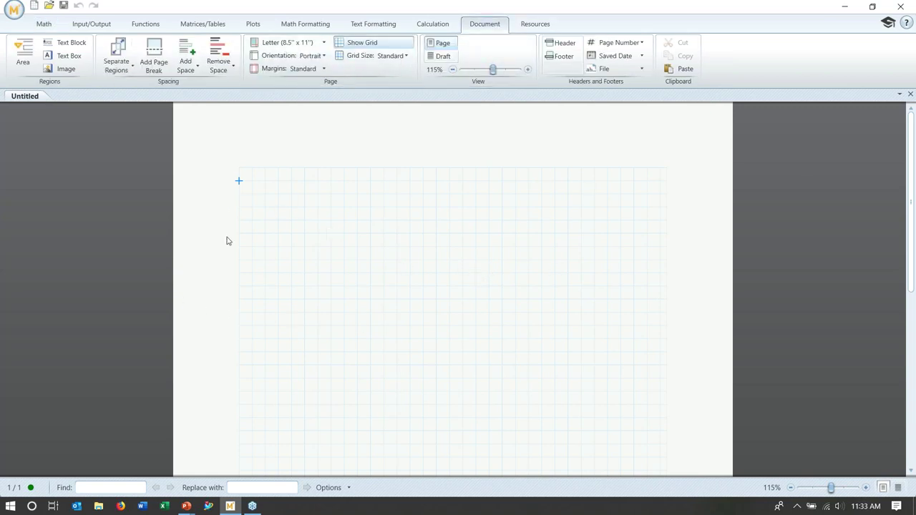
left_click(292, 43)
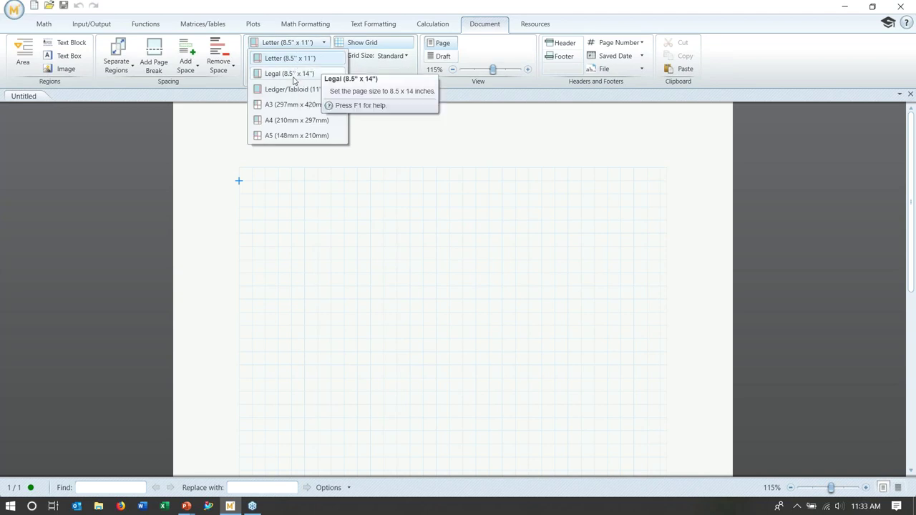
left_click(302, 78)
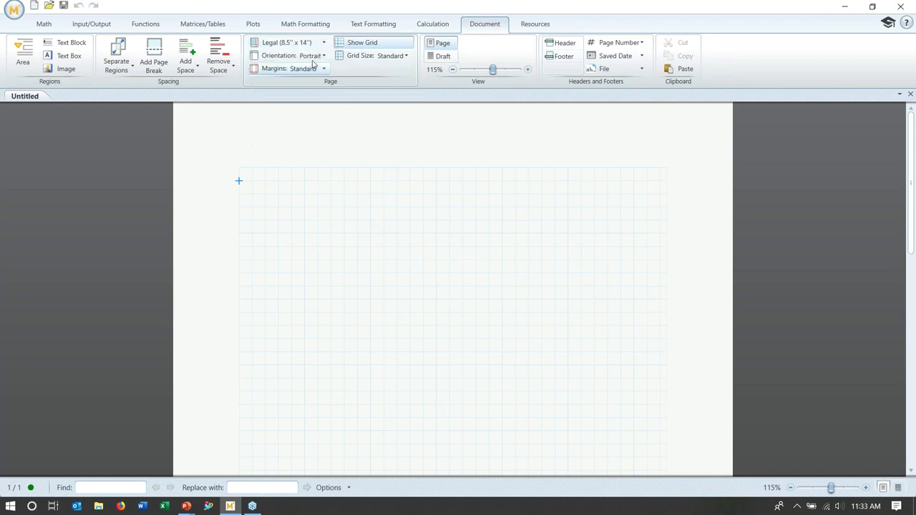
Step: Try the landscape page orientation and return the page to portrait
left_click(312, 58)
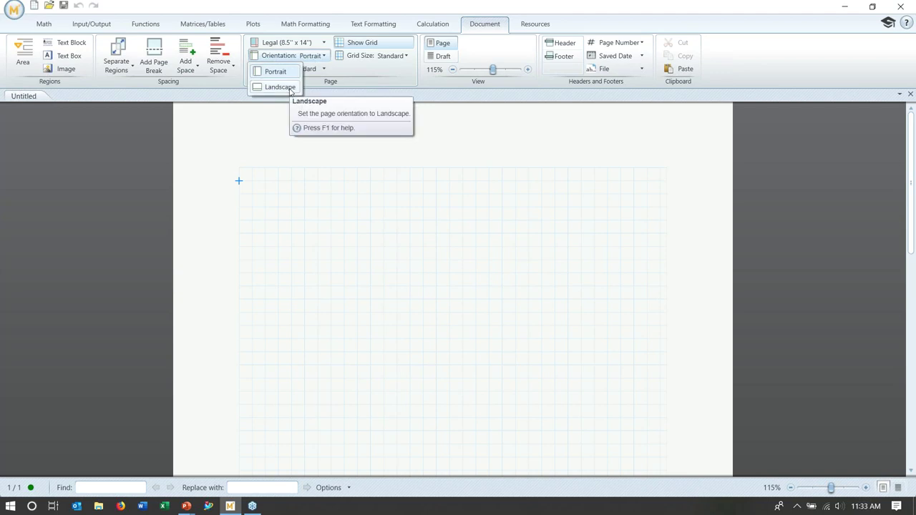
left_click(280, 87)
left_click(307, 58)
left_click(291, 72)
Step: Set the page margins to Narrow and the grid size to Fine
left_click(297, 70)
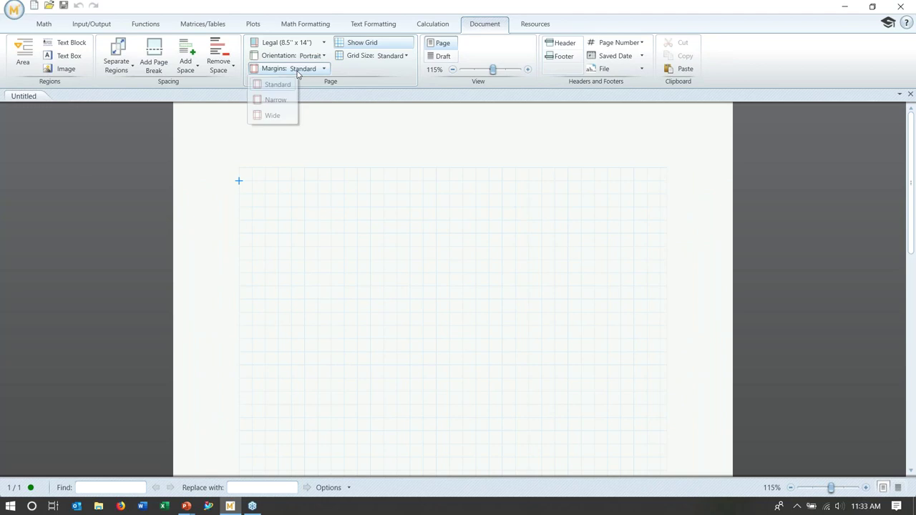
left_click(276, 100)
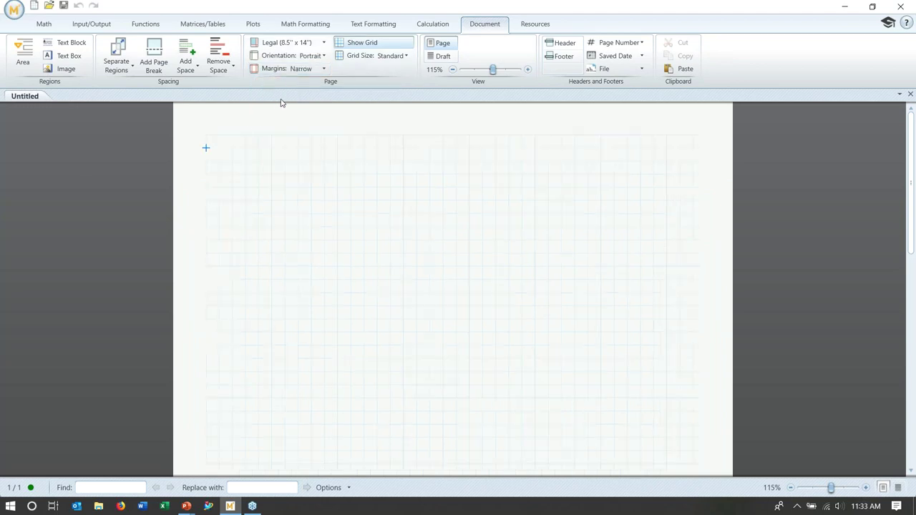
left_click(391, 57)
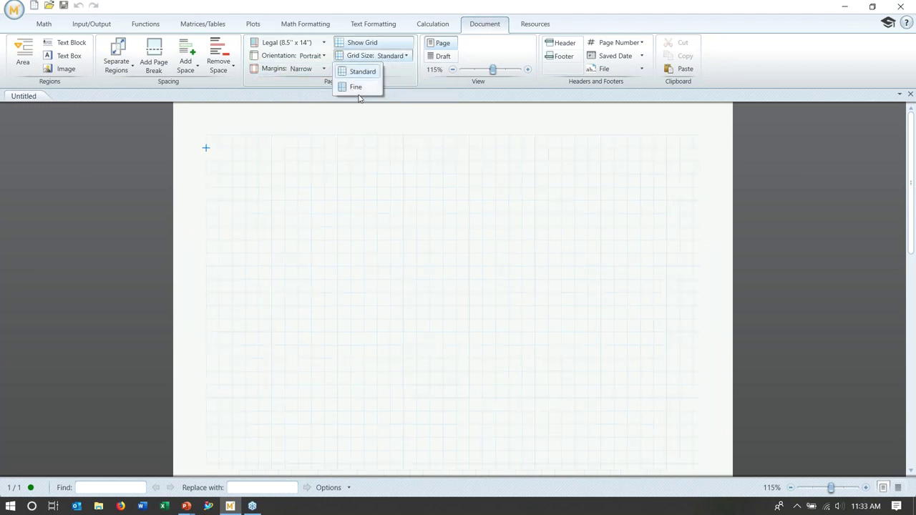
left_click(356, 87)
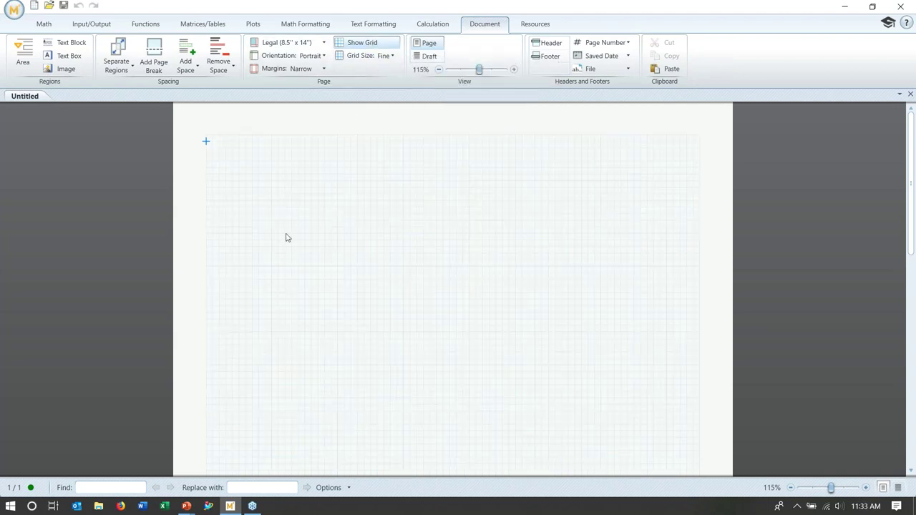
Step: Open the worksheet header for editing and insert a page number in the # format
left_click(246, 156)
left_click(550, 45)
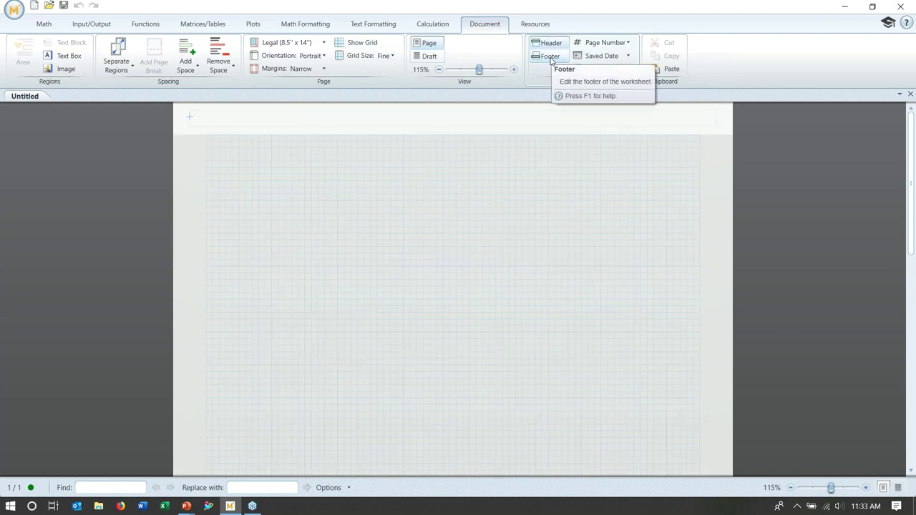
left_click(604, 43)
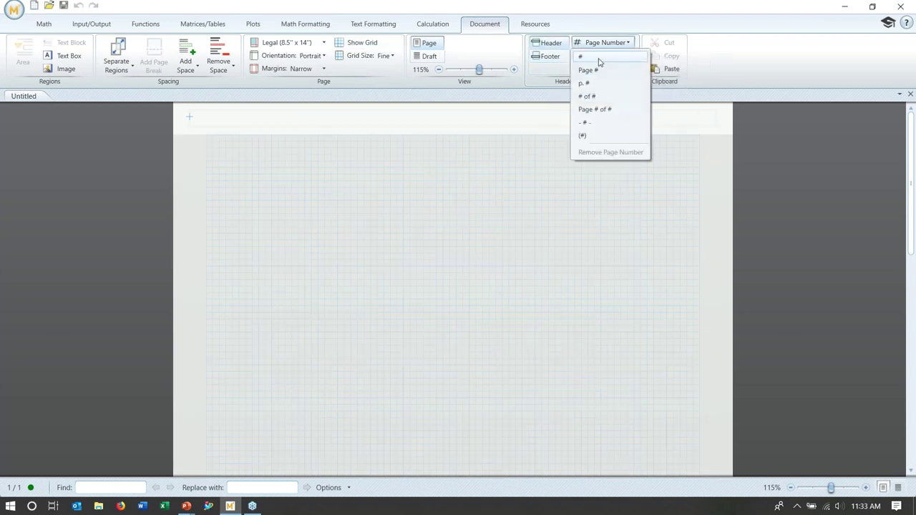
left_click(599, 59)
Step: Insert the saved date and, farther along the line, the file name in the footer, and return to the worksheet body
left_click(549, 56)
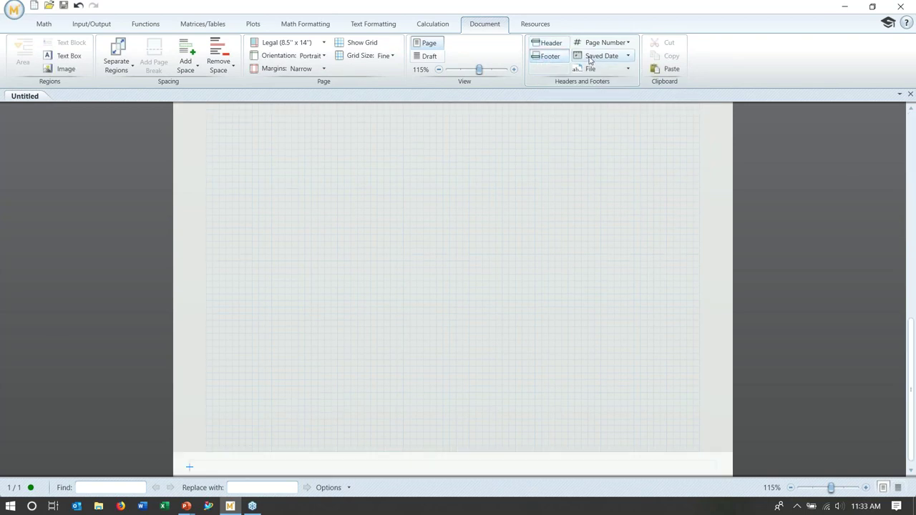
left_click(592, 61)
left_click(593, 72)
left_click(591, 70)
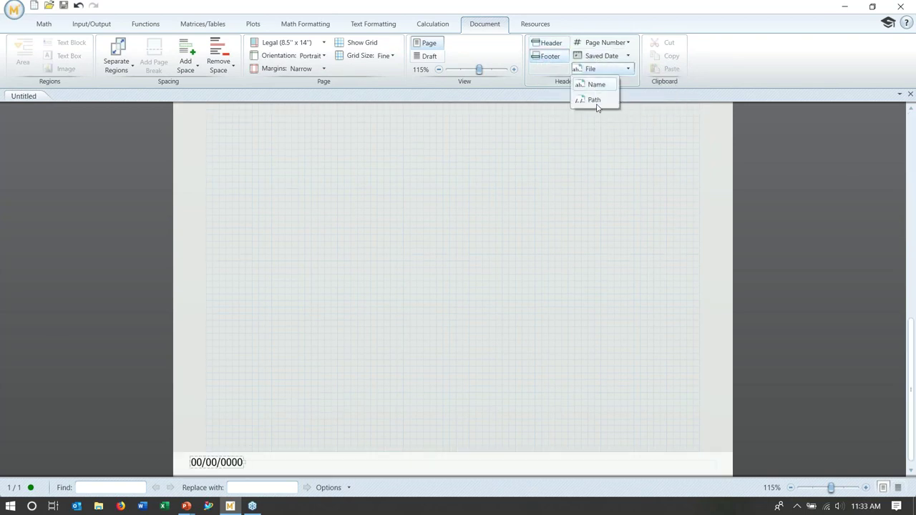
left_click(597, 85)
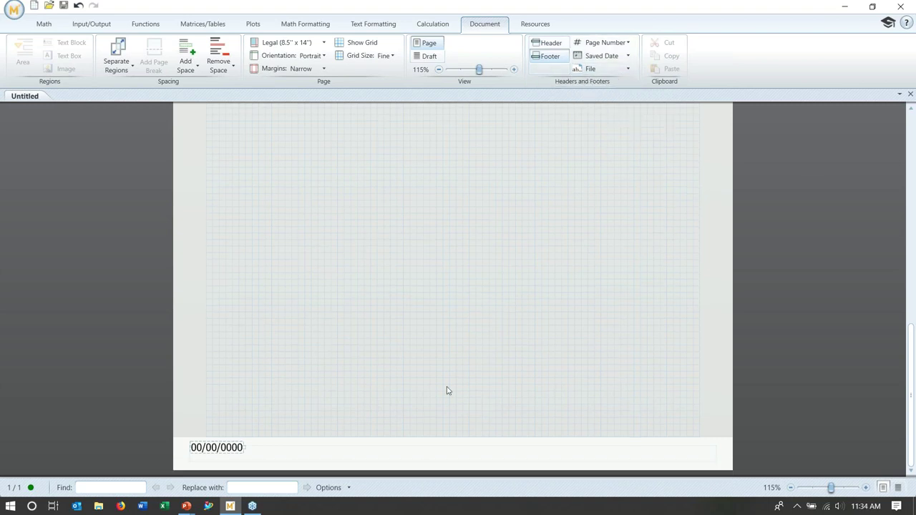
left_click(422, 454)
left_click(591, 69)
left_click(596, 85)
left_click(469, 352)
scroll(476, 317, "up", 10)
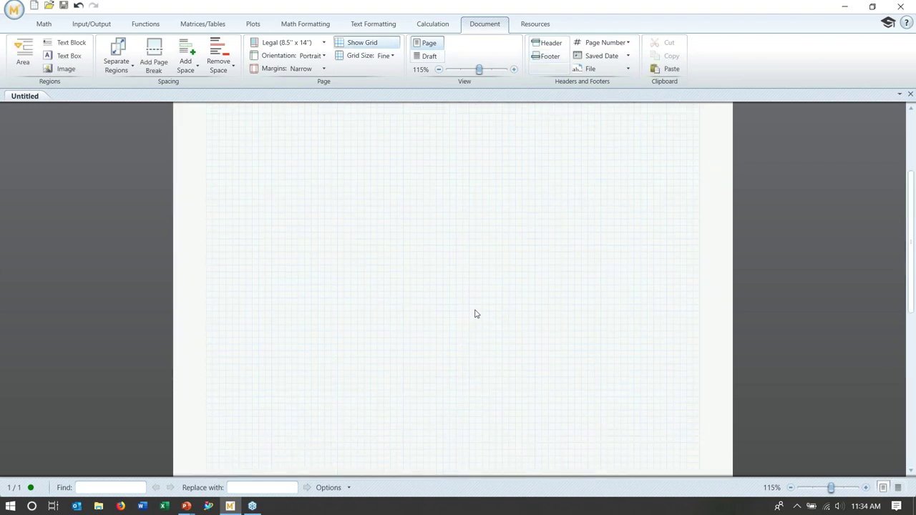
Step: Increase the worksheet's text font size to 14 and set the text font color to brown
left_click(373, 26)
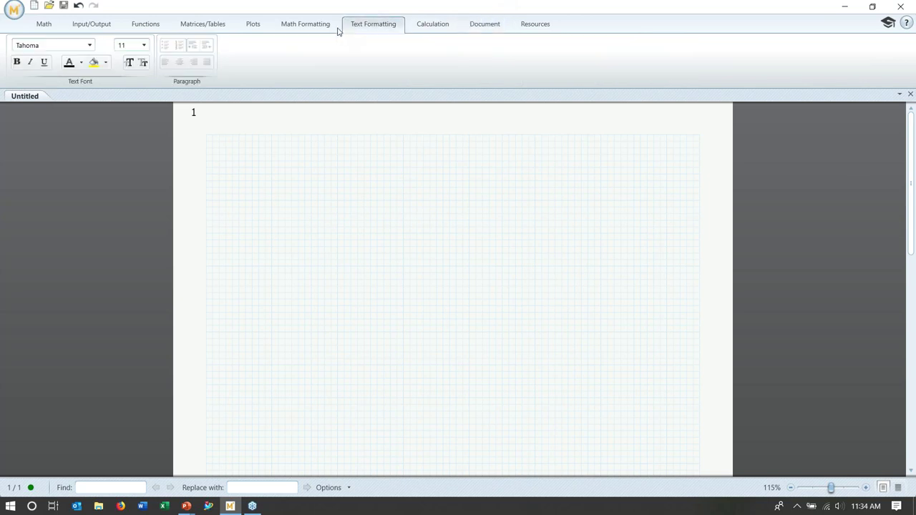
left_click(89, 45)
scroll(78, 179, "up", 3)
left_click(144, 45)
left_click(143, 45)
left_click(145, 49)
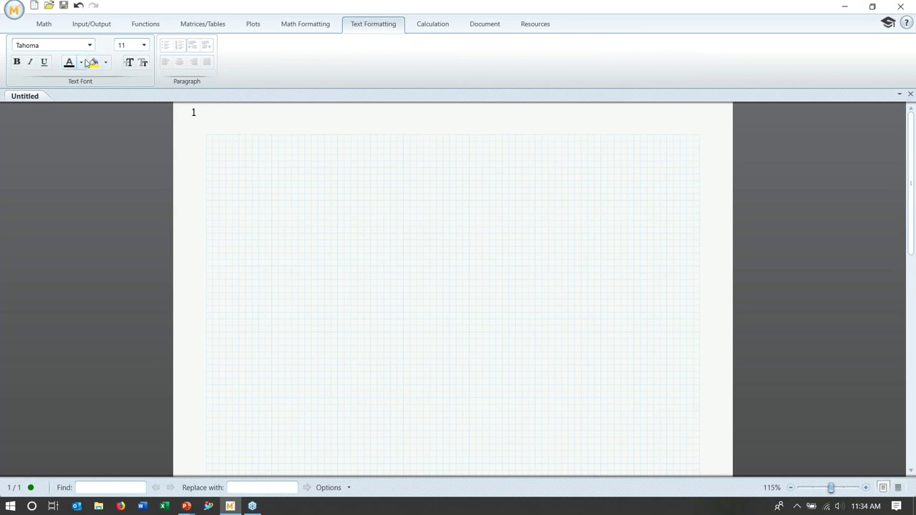
left_click(128, 62)
left_click(129, 63)
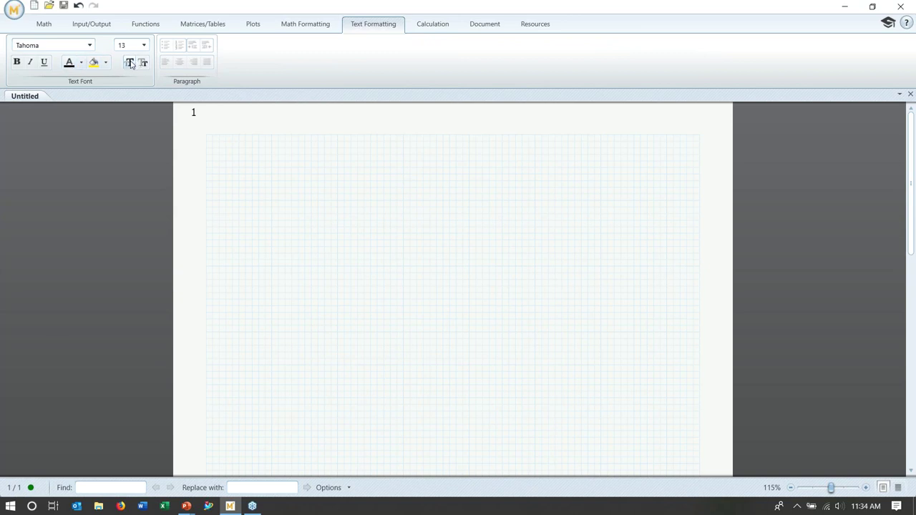
left_click(82, 62)
left_click(100, 77)
Step: Add a text box reading "asdde" near the top of the page to test the text format, and delete it
left_click(261, 162)
key("ctrl+t")
type("asdde")
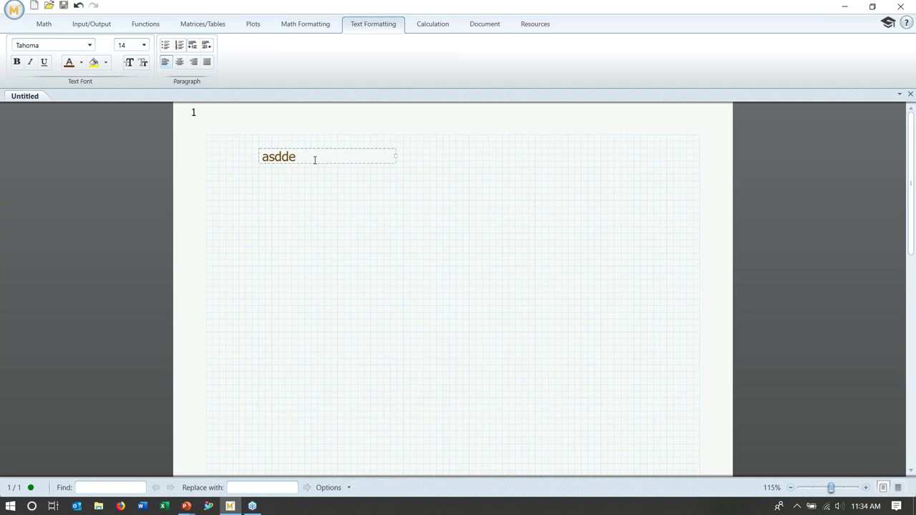
key("BackSpace")
key("BackSpace")
key("BackSpace")
key("BackSpace")
left_click(285, 216)
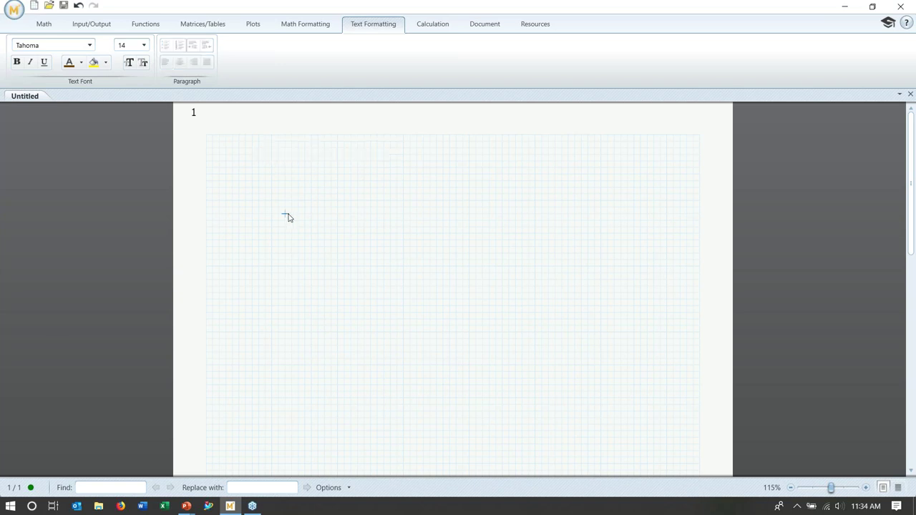
Step: Set the math font color for the worksheet to brown
left_click(317, 26)
left_click(31, 64)
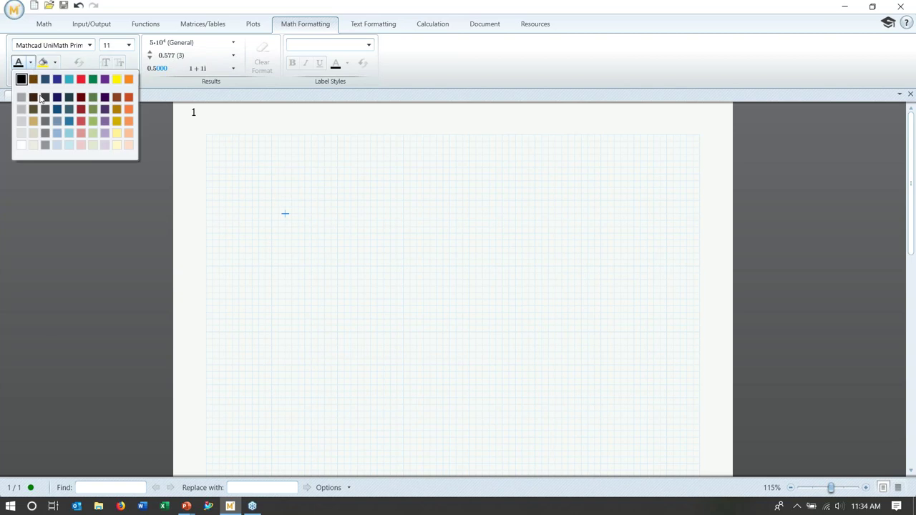
left_click(32, 80)
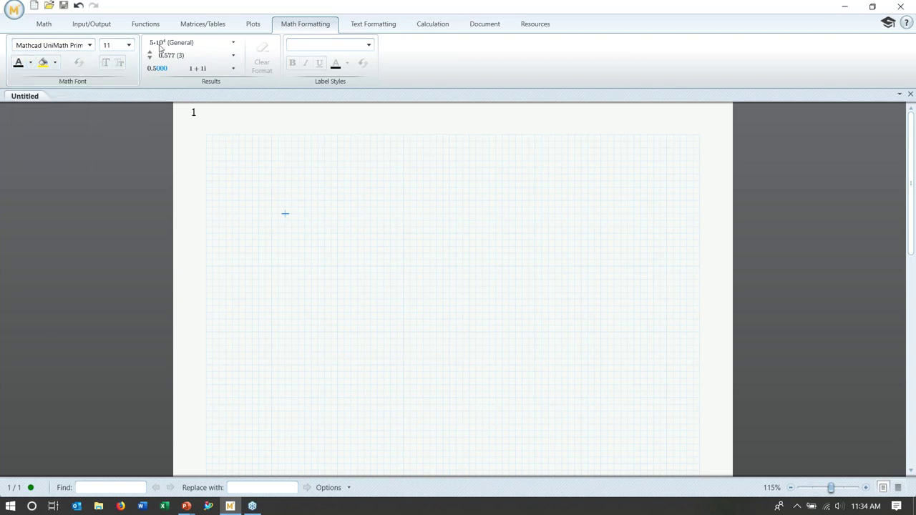
left_click(189, 43)
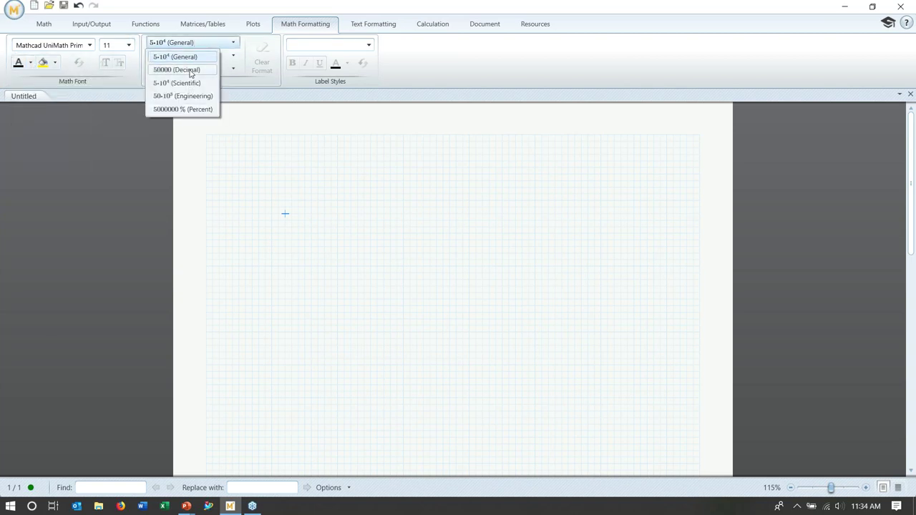
left_click(204, 44)
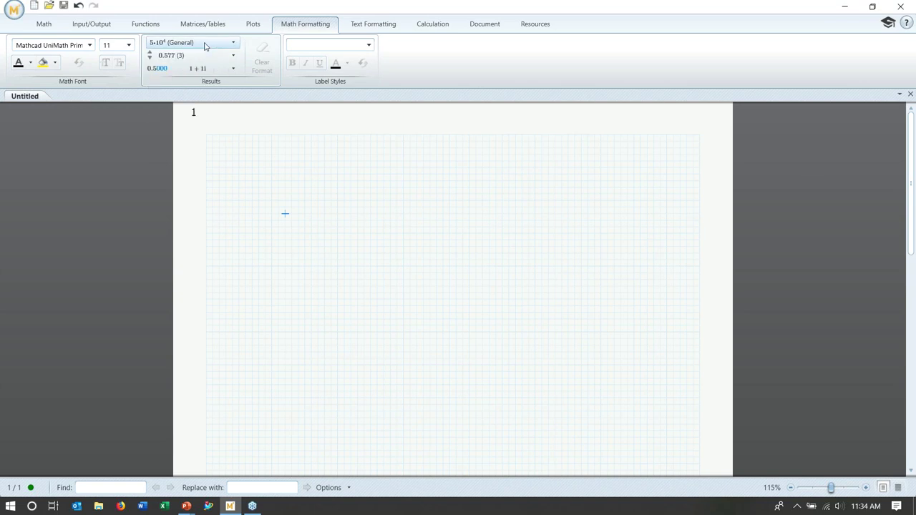
left_click(202, 56)
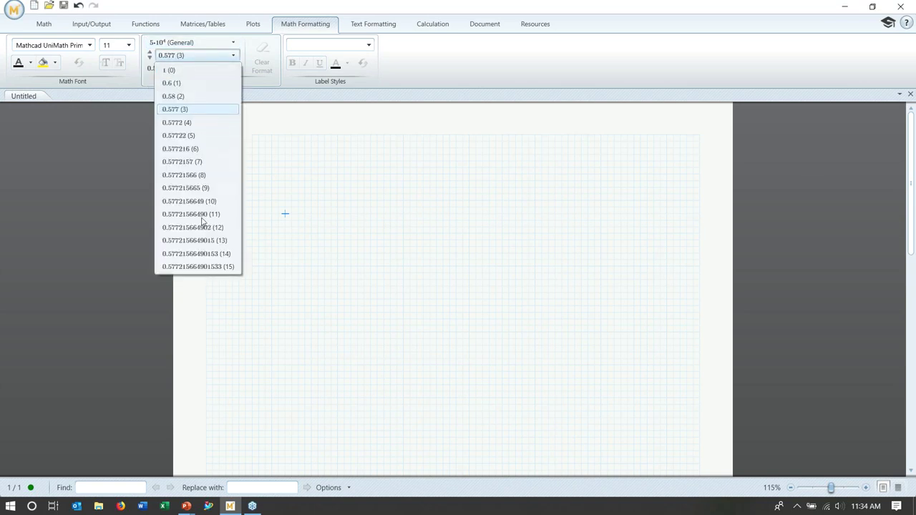
left_click(221, 56)
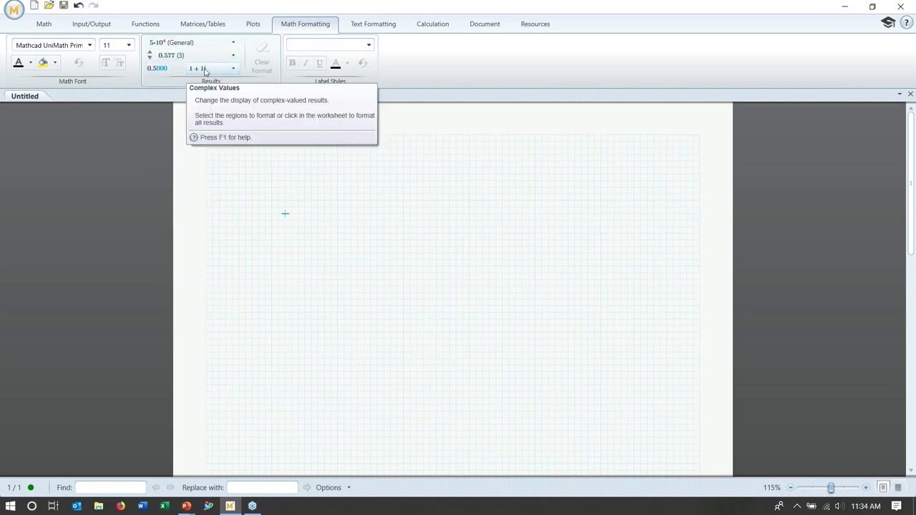
Step: Set the font color of the Unit label style to teal
left_click(369, 46)
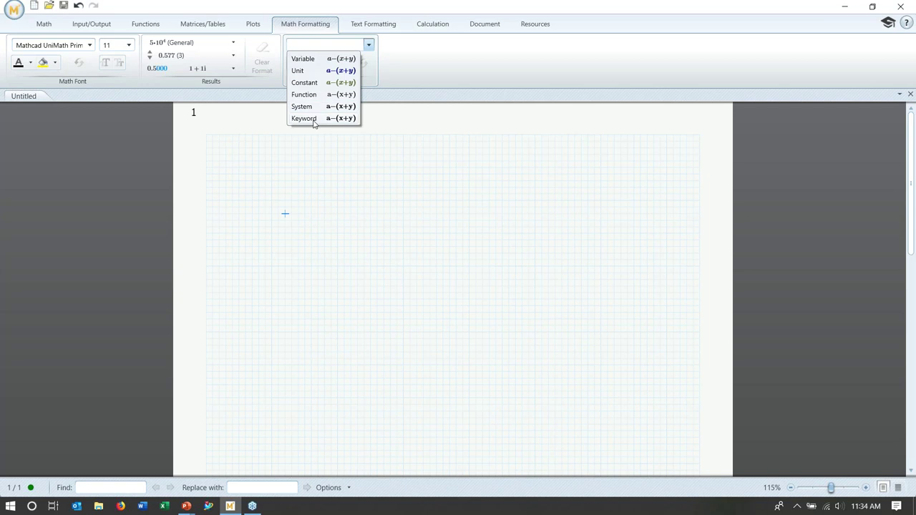
left_click(298, 71)
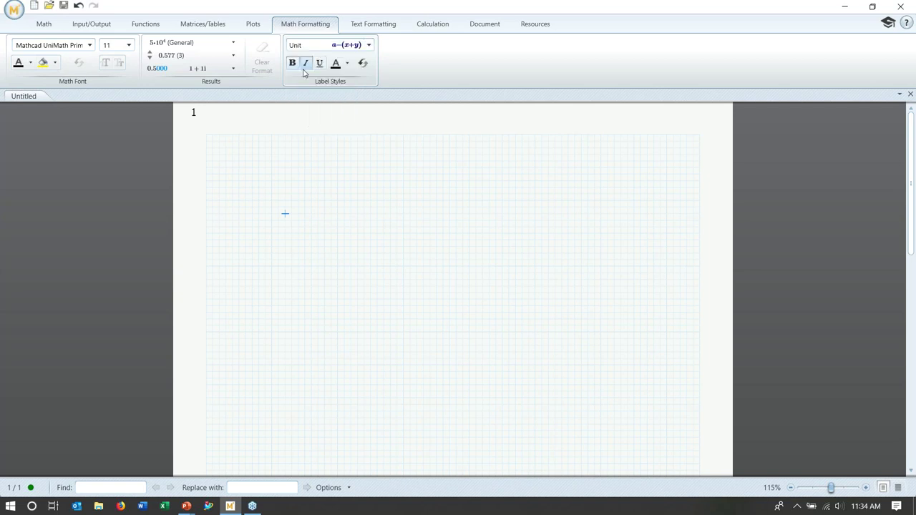
left_click(347, 63)
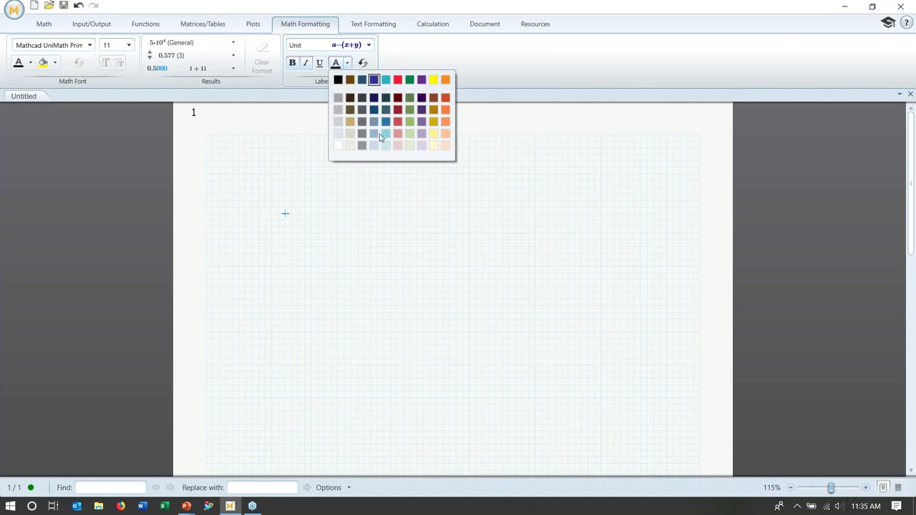
left_click(386, 79)
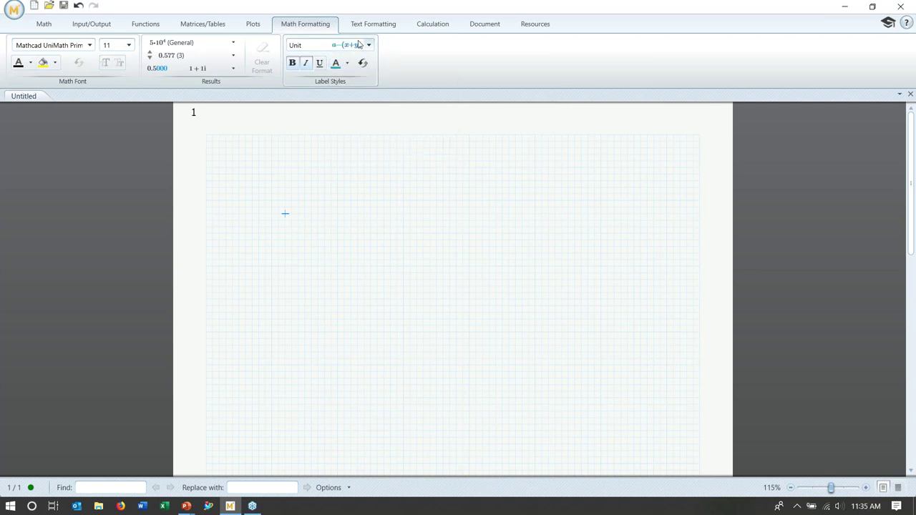
Step: Set the font color of the Constant label style to green
left_click(369, 45)
left_click(342, 82)
left_click(347, 63)
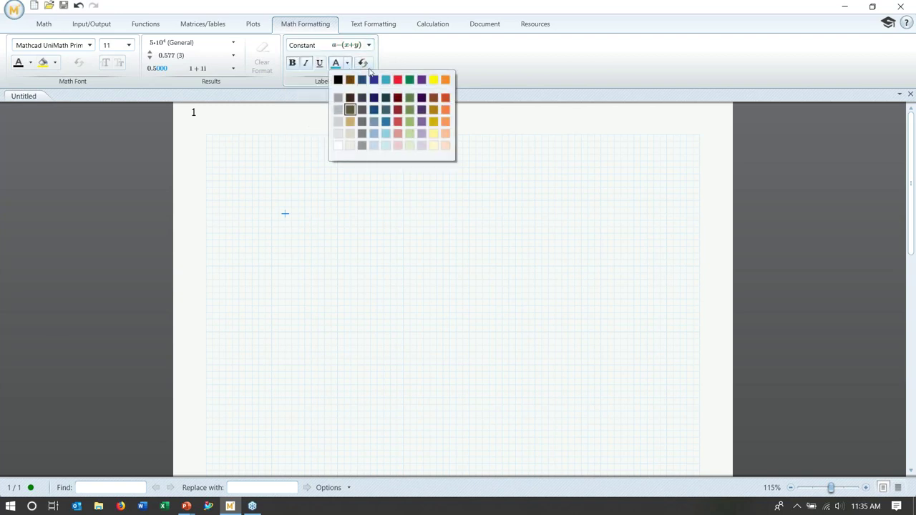
left_click(412, 80)
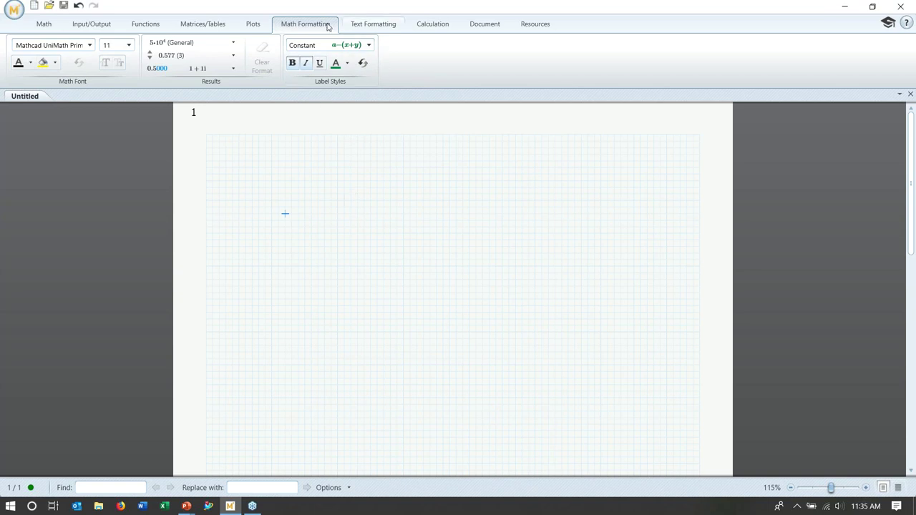
Step: Save the formatted worksheet as a PTC Mathcad Template (*.mctx) named "template" in the Shortcuts and Formatting folder
left_click(374, 26)
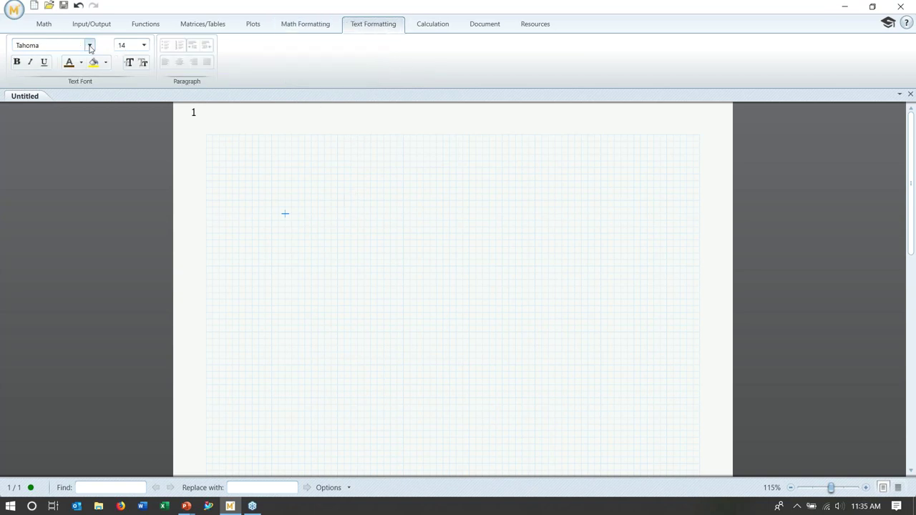
left_click(483, 26)
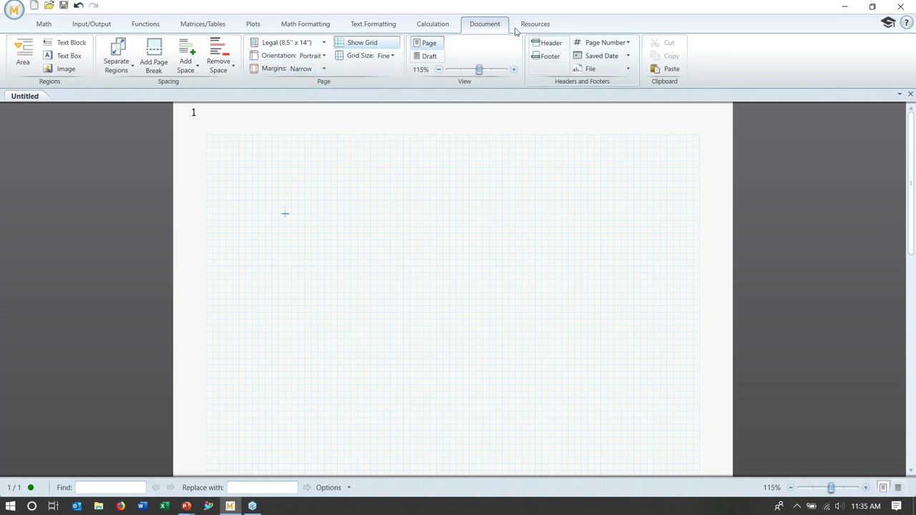
left_click(14, 10)
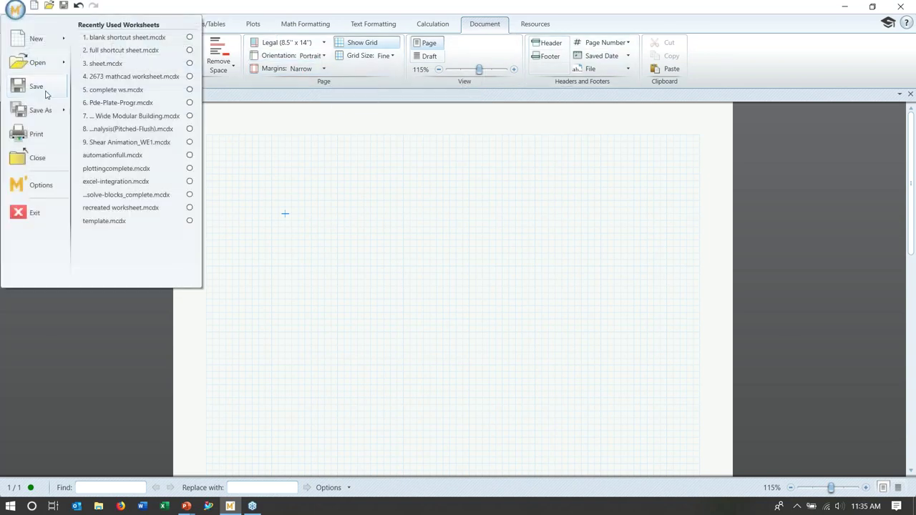
mouse_move(68, 113)
left_click(126, 57)
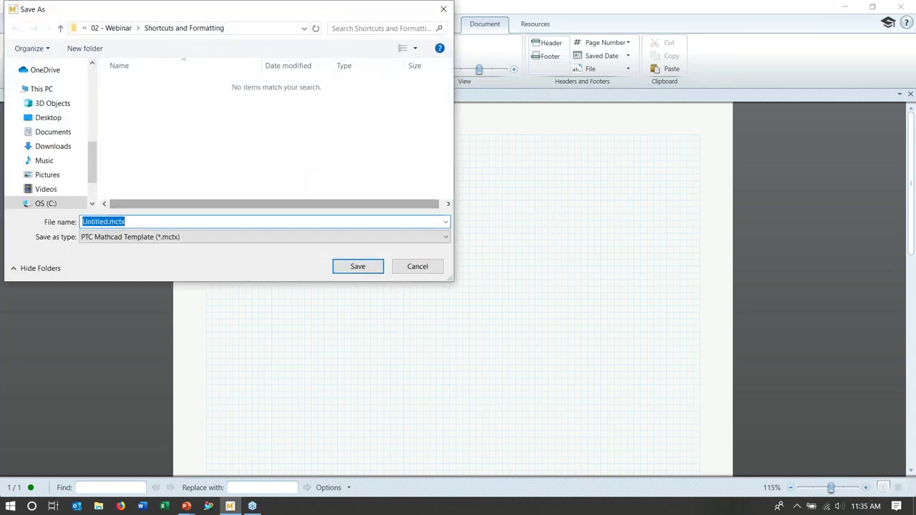
type("te")
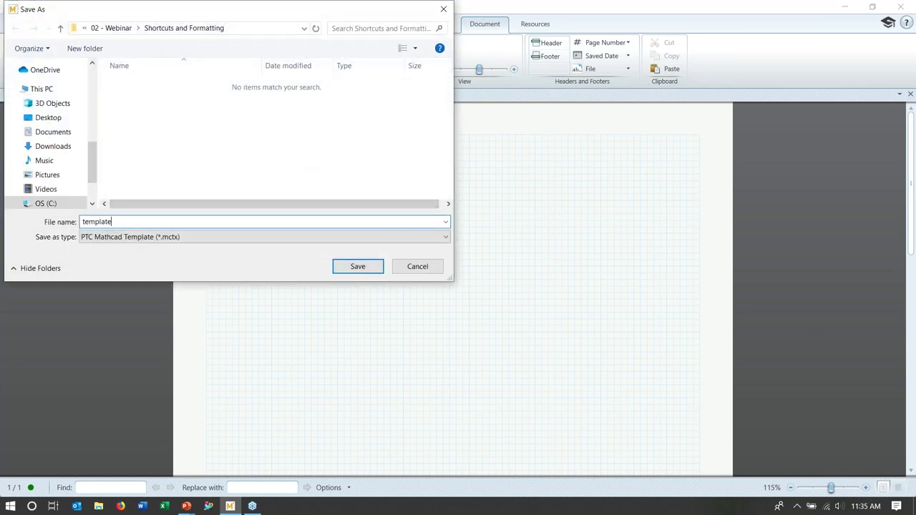
type("mplate")
key("Return")
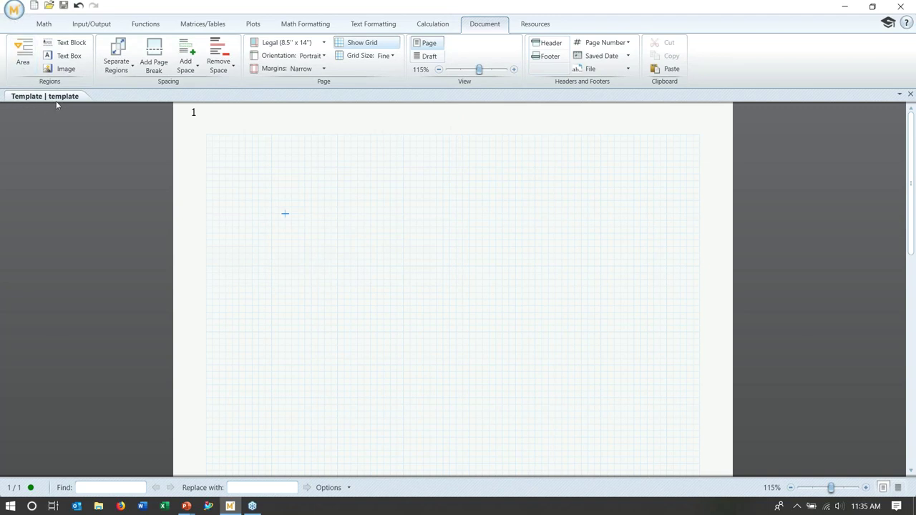
left_click(14, 10)
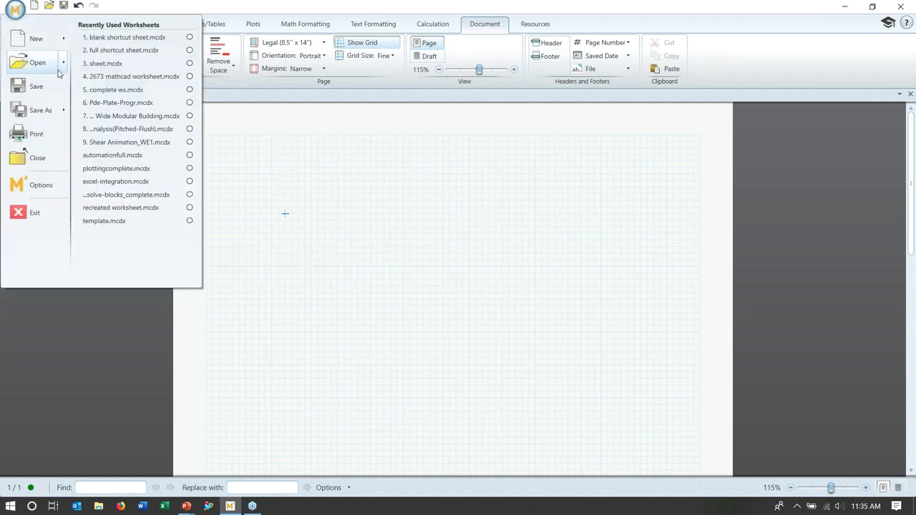
left_click(37, 63)
left_click(437, 265)
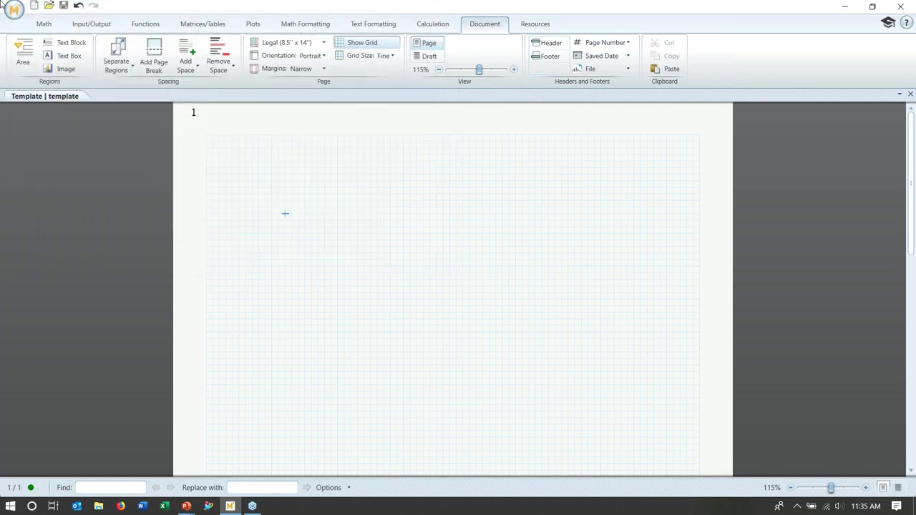
Step: Open the existing template.mctx from the My Templates folder to view its formatting, and close it
left_click(15, 10)
mouse_move(67, 66)
left_click(147, 61)
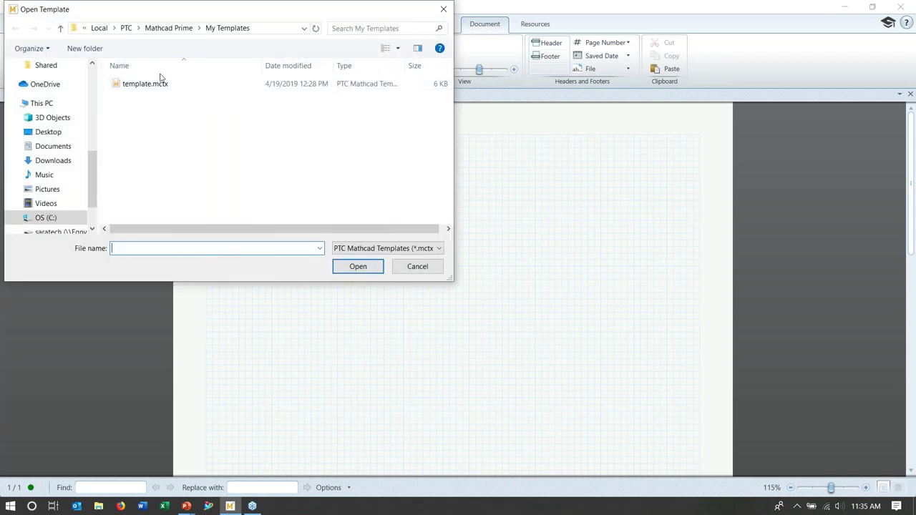
double_click(157, 84)
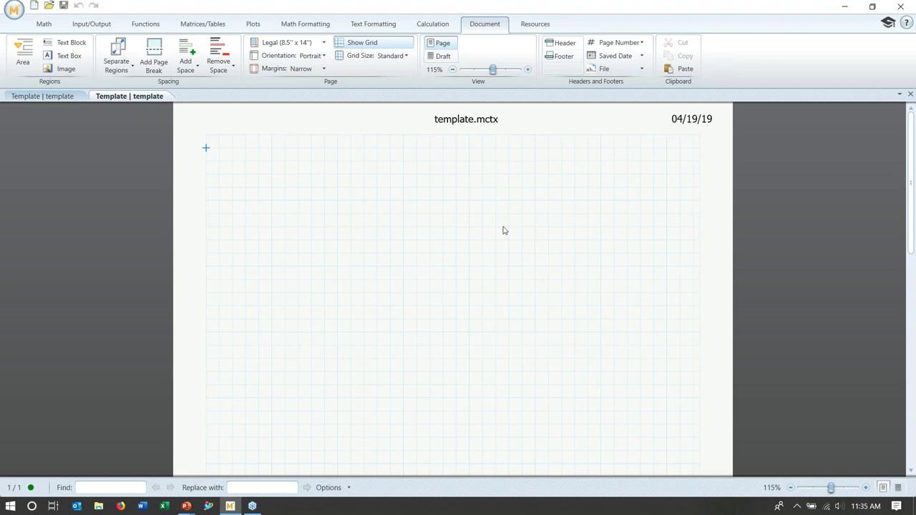
key("ctrl+F4")
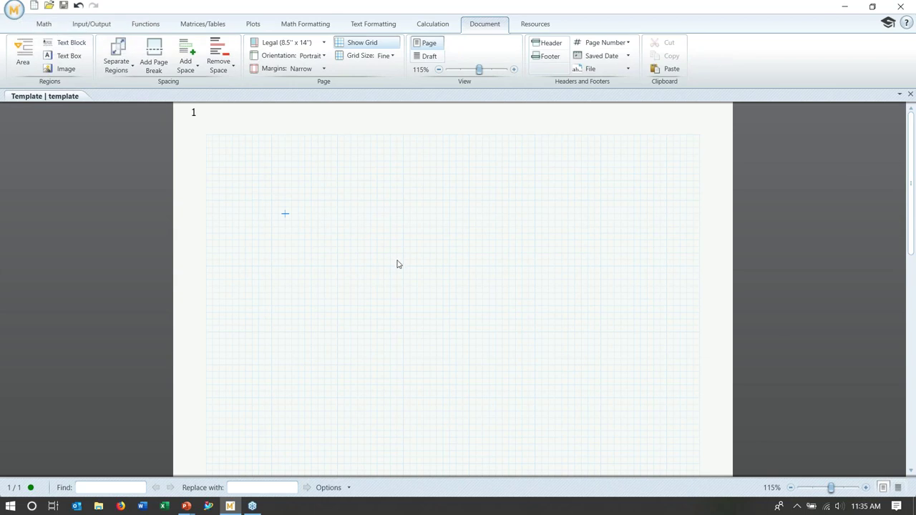
key("alt+Tab")
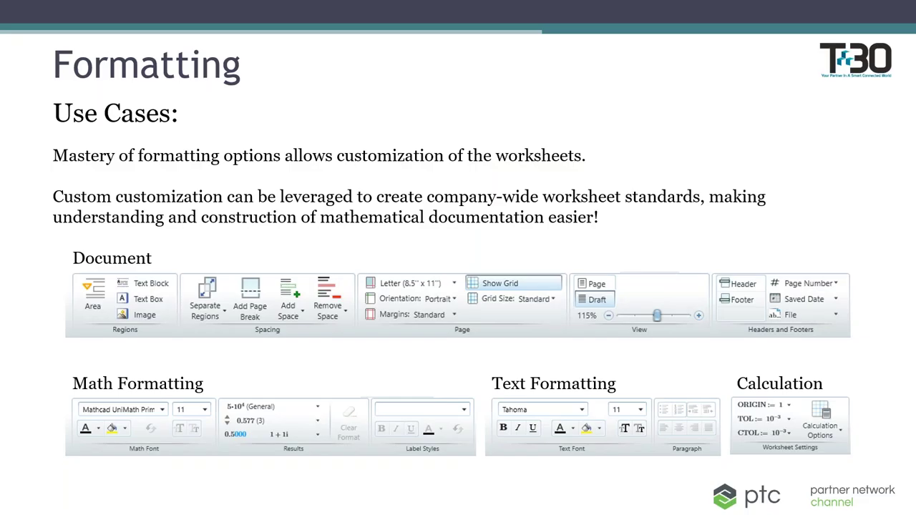
key("Right")
key("Right")
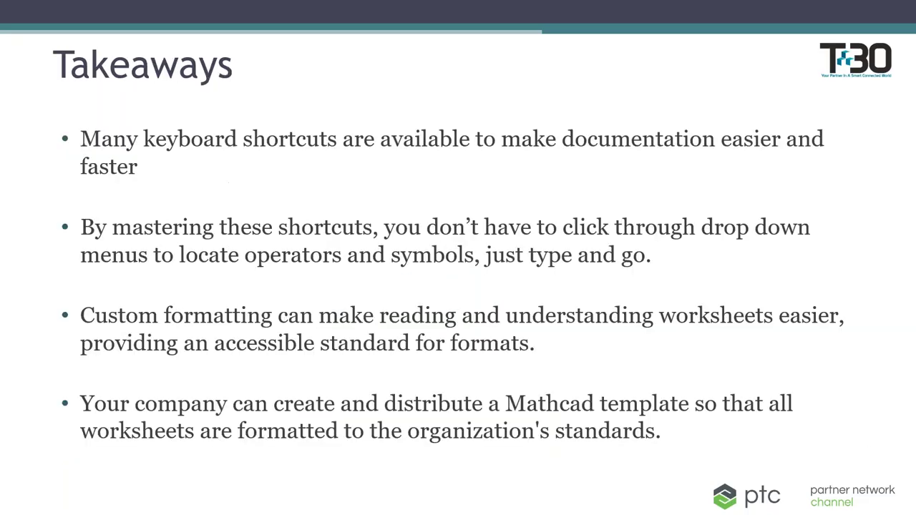